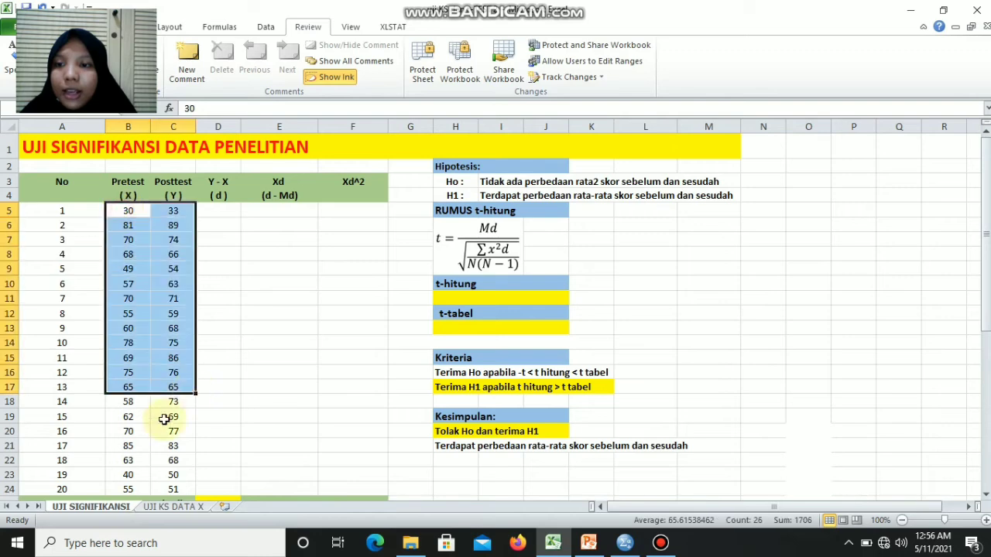
Copy the pretest scores in B5:B24 into the Pretest (X) column of the UJI KS DATA X sheet, starting at B5.
key("ctrl+c")
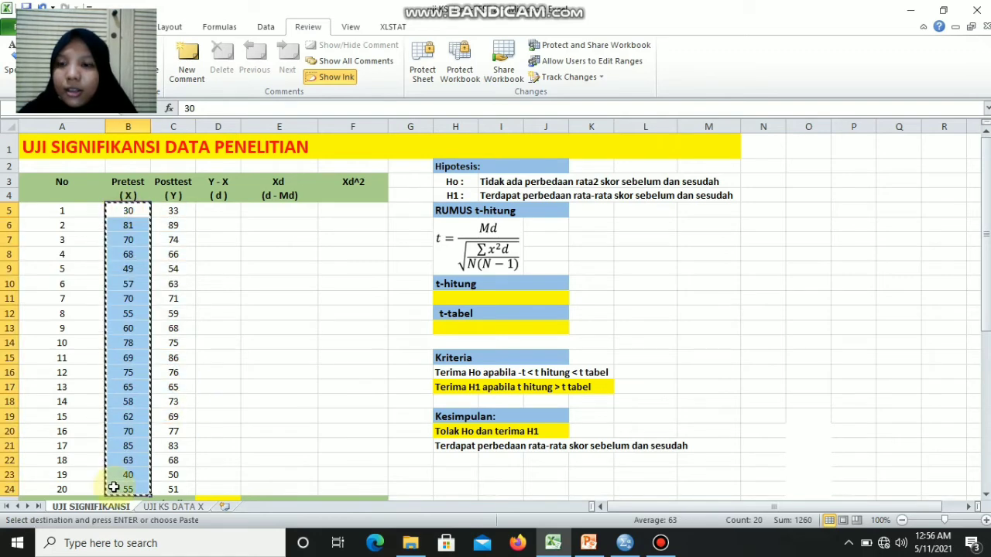
left_click(173, 507)
left_click(128, 201)
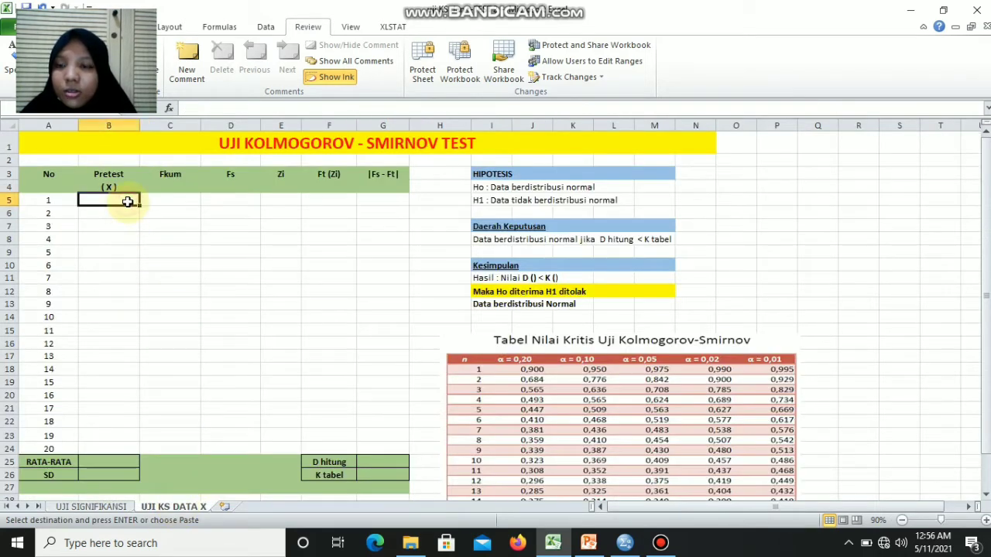
key("ctrl+v")
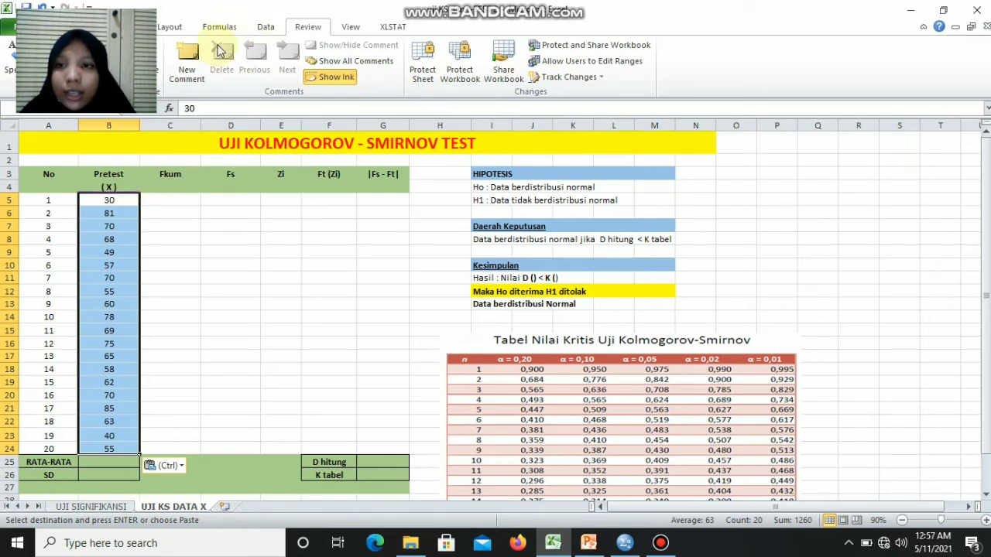
Sort the pasted pretest scores in ascending order, continuing with the current selection only.
left_click(262, 30)
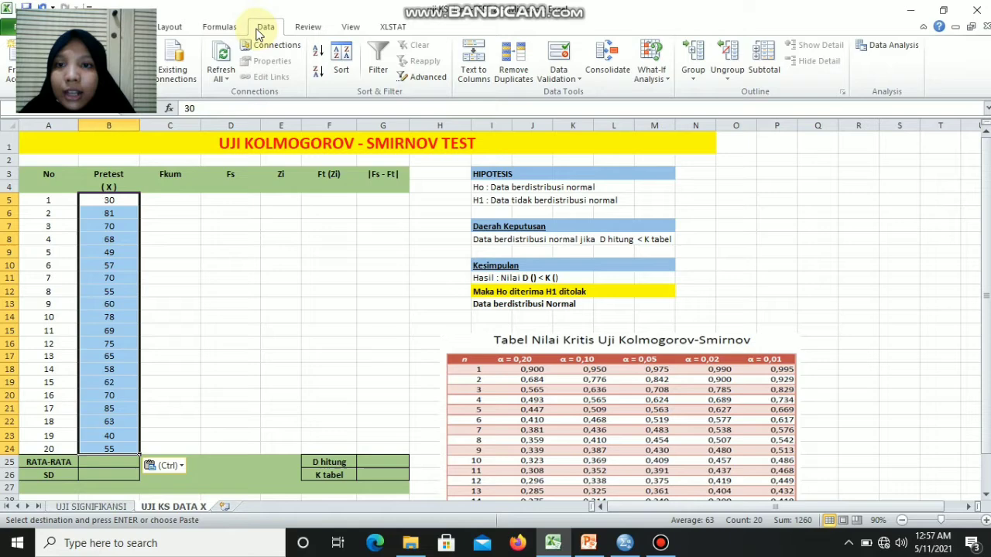
left_click(324, 54)
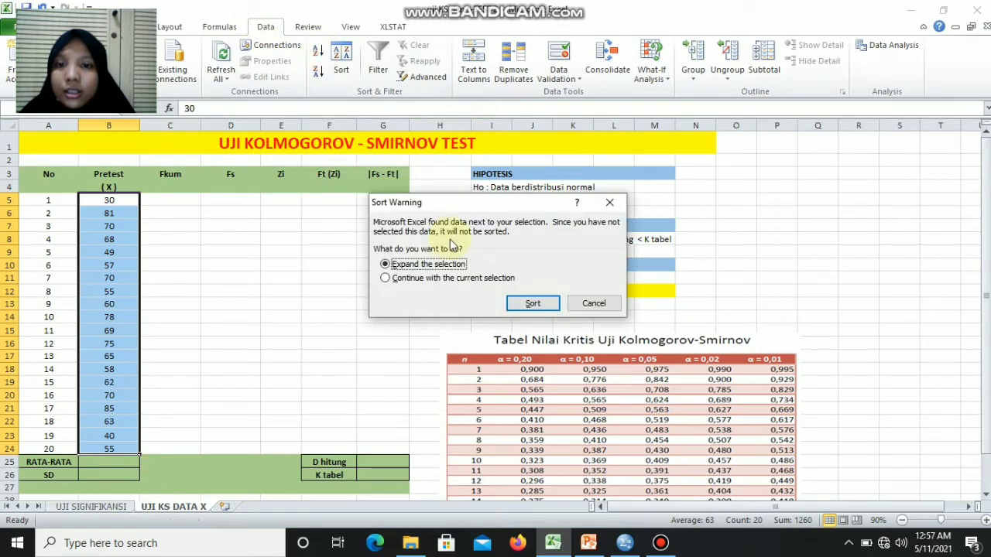
left_click(399, 278)
left_click(533, 303)
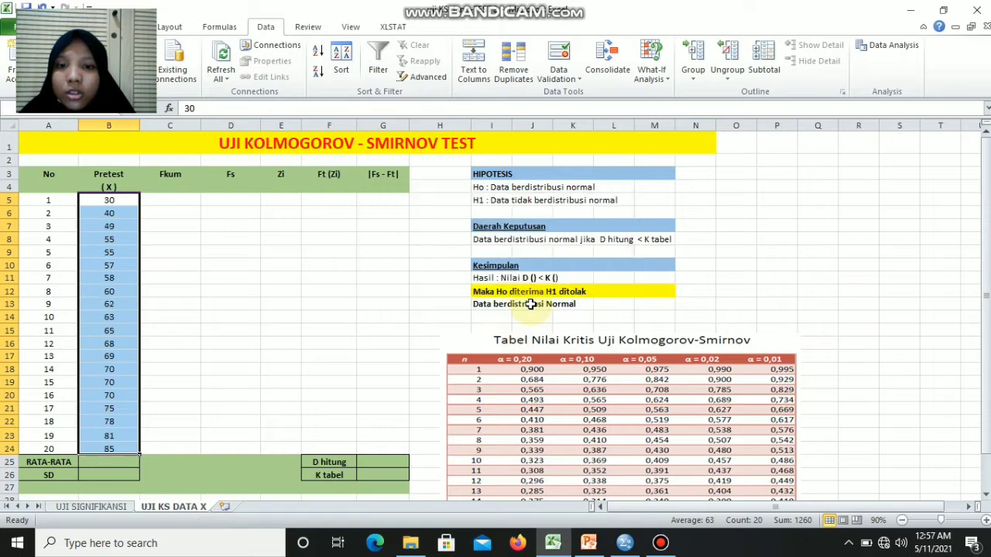
left_click(112, 203)
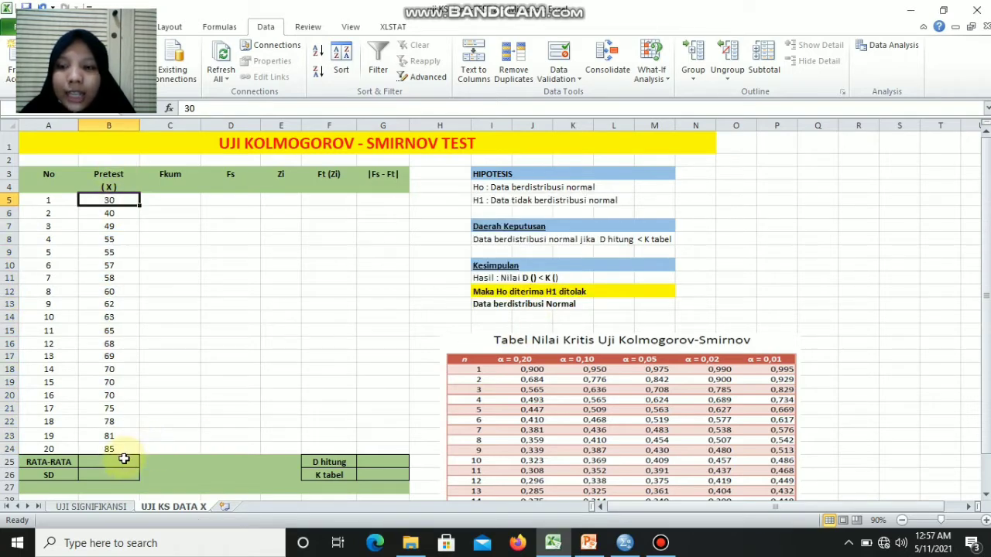
Calculate the mean of the pretest scores in the RATA-RATA cell B25 with =AVERAGE(B5:B24).
left_click(124, 462)
type("=")
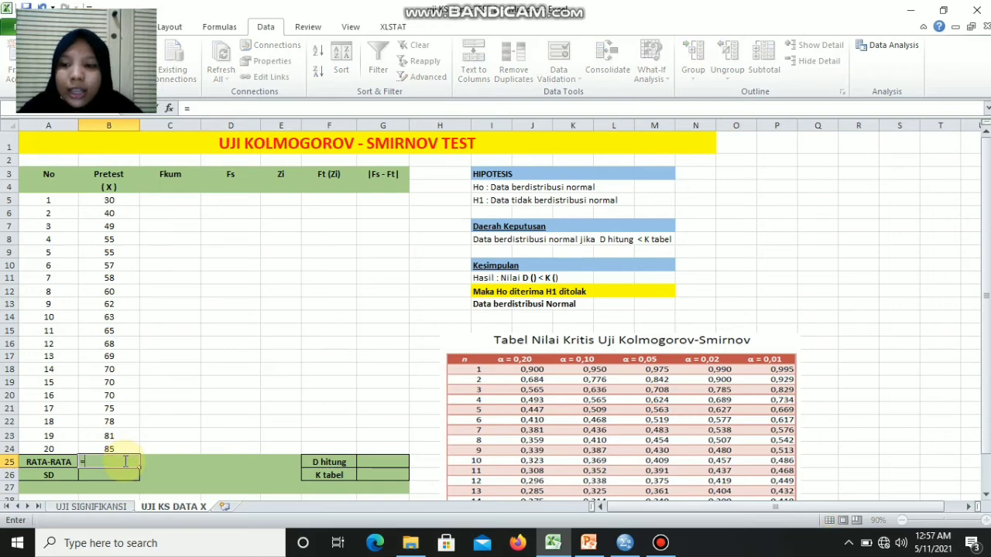
type("A")
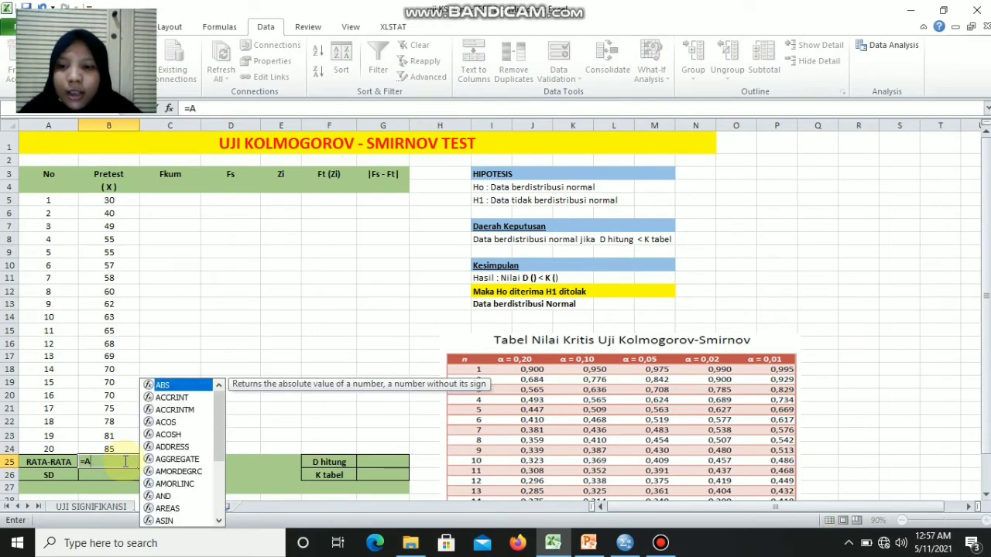
type("V")
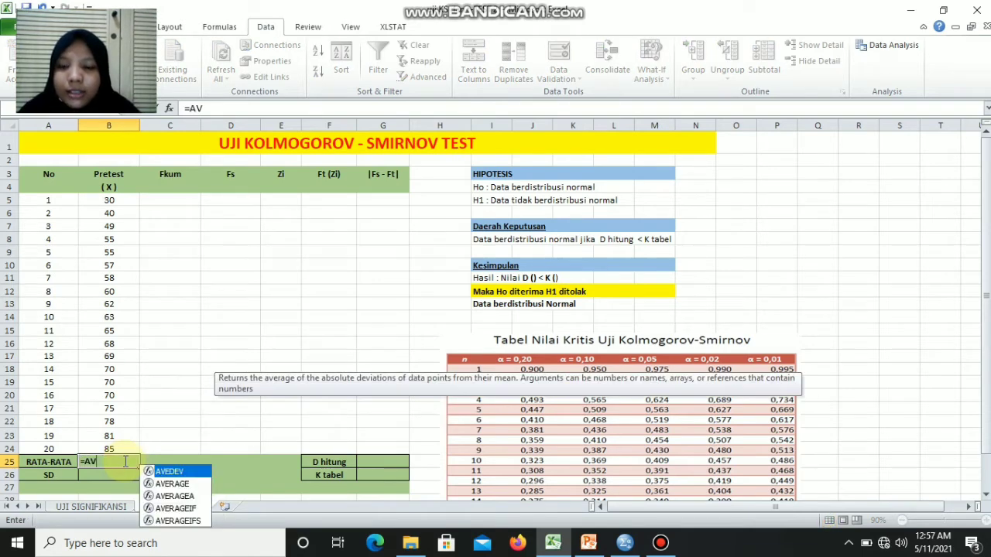
left_click(197, 484)
double_click(197, 484)
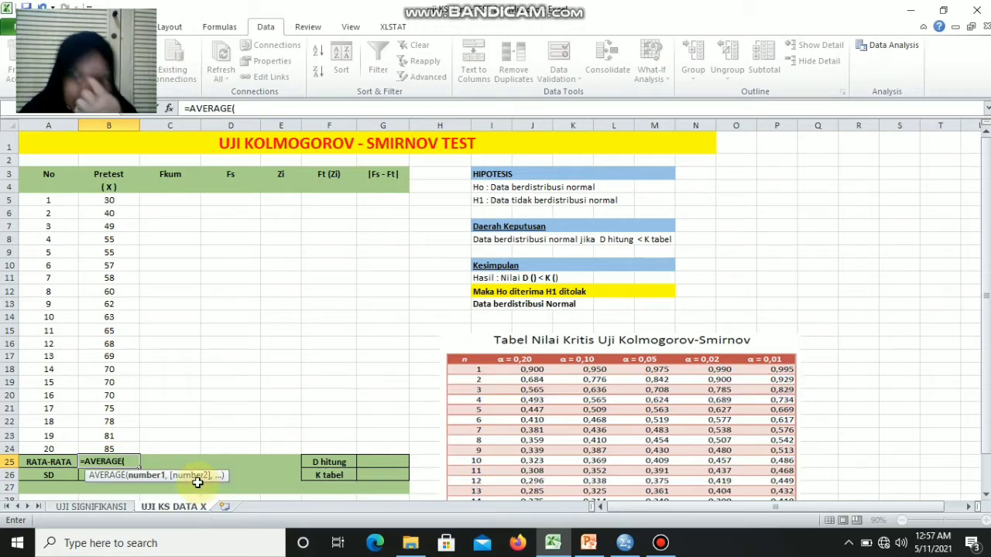
left_click(109, 200)
left_click_drag(110, 200, 109, 446)
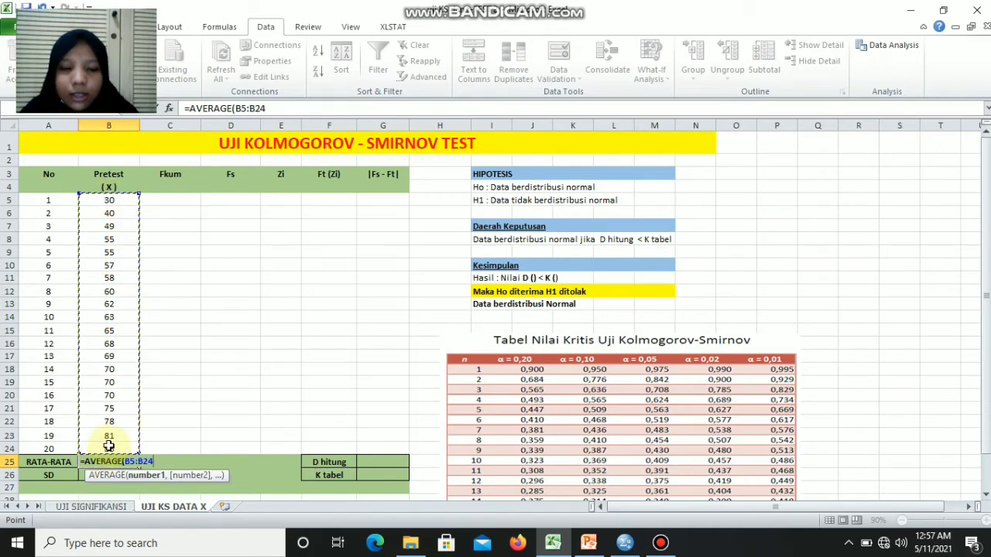
left_click(155, 462)
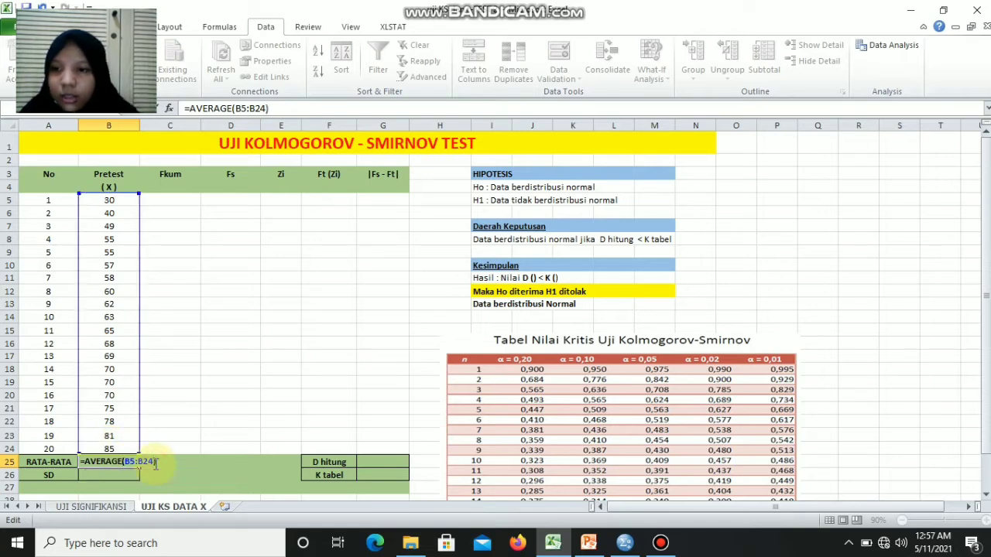
key("Return")
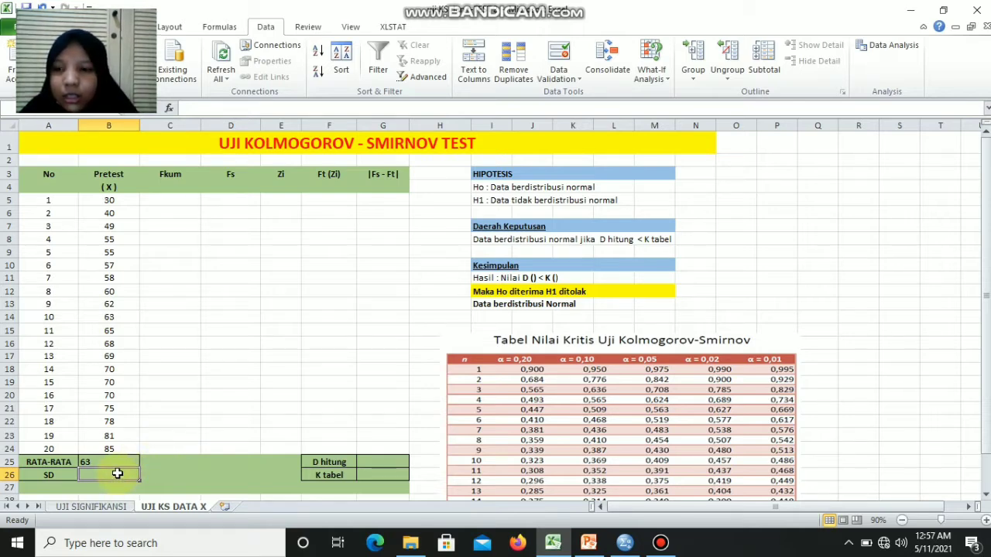
Calculate the standard deviation of the pretest scores in the SD cell B26 with =STDEV(B5:B24).
type("=")
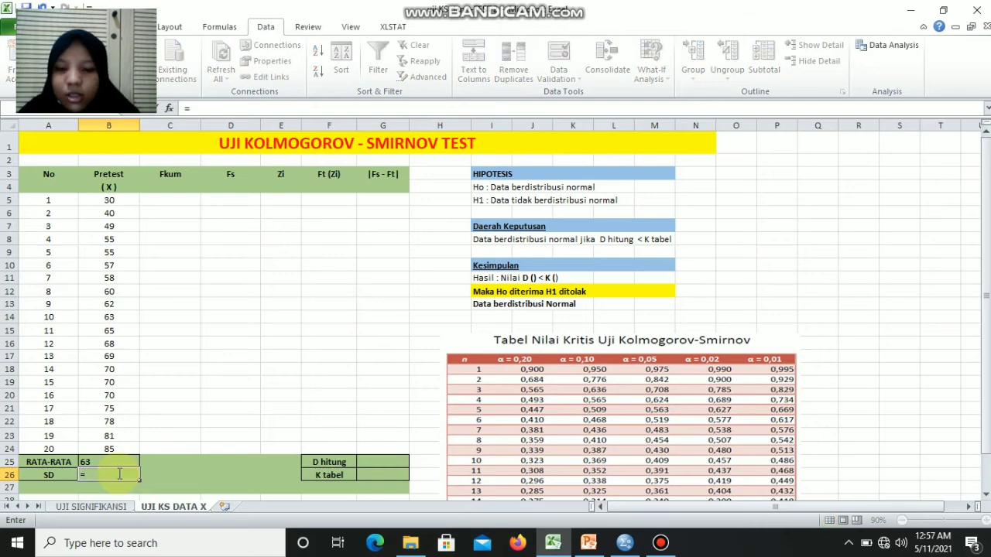
type("ST")
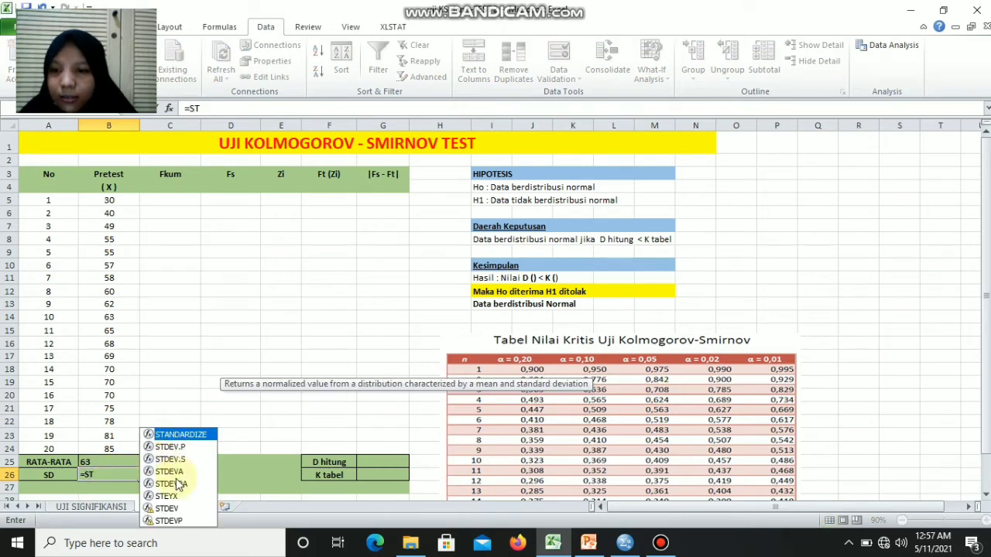
double_click(167, 509)
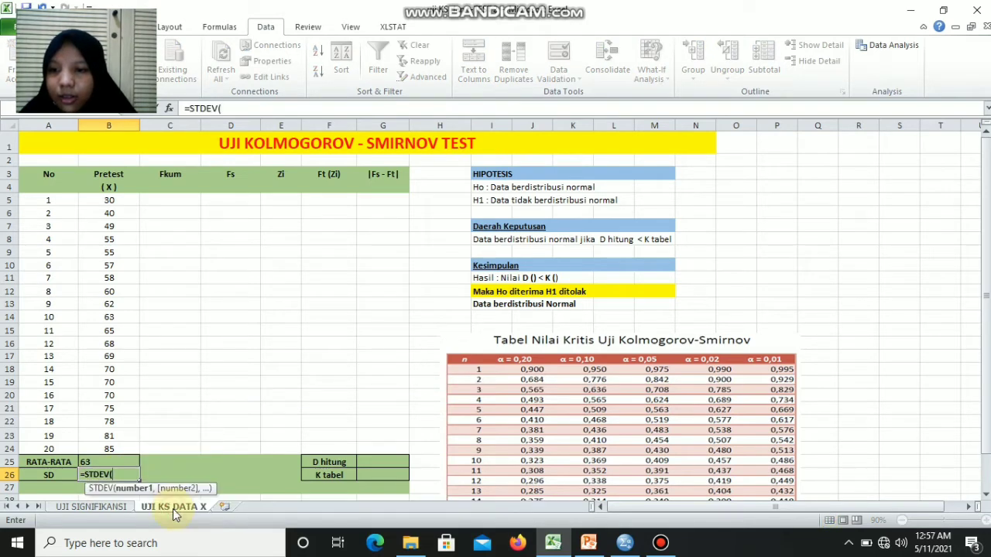
left_click_drag(110, 200, 115, 449)
type(")")
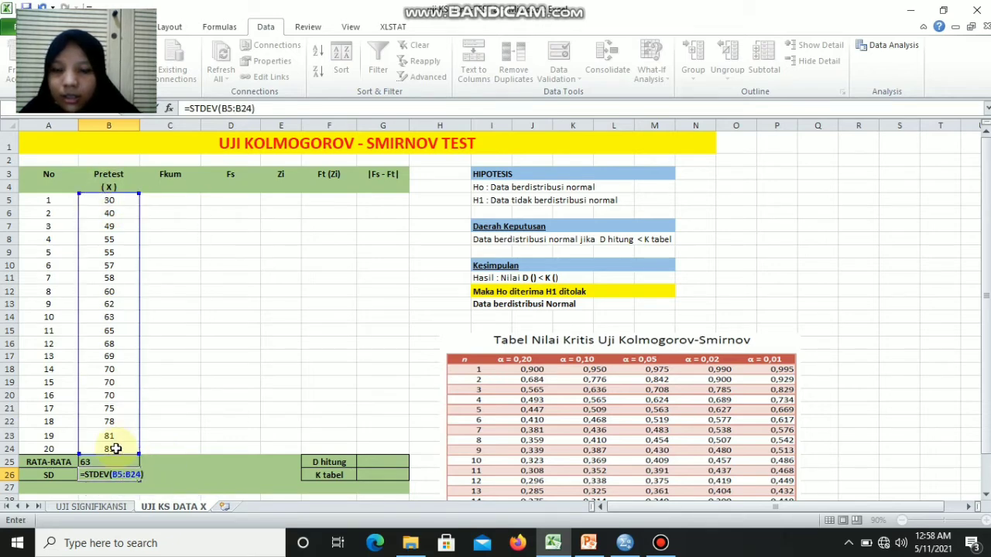
key("Return")
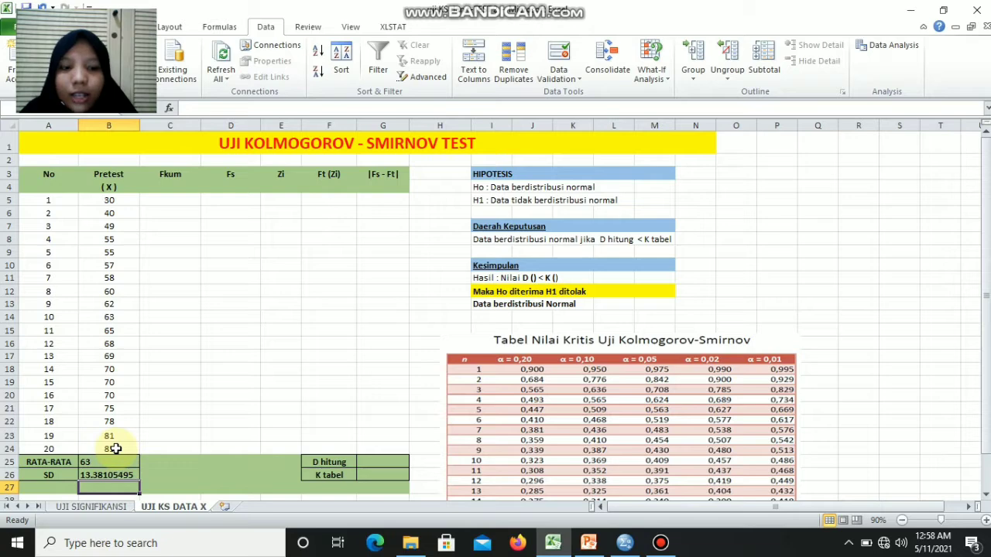
Enter 1, 2 and 3 at the start of the Fkum column and extend the series to 20 in C24.
left_click(172, 200)
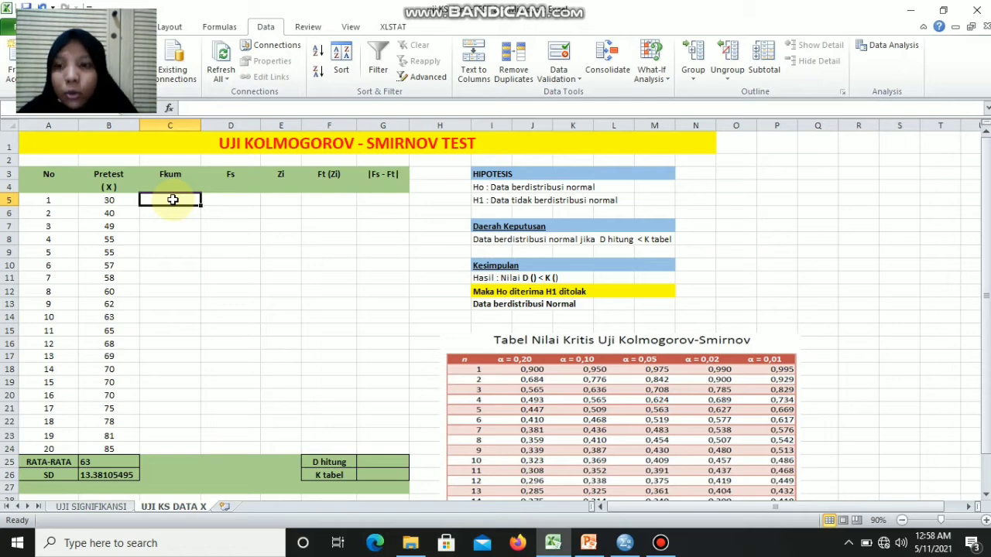
type("1")
key("Return")
type("2")
key("Return")
type("3")
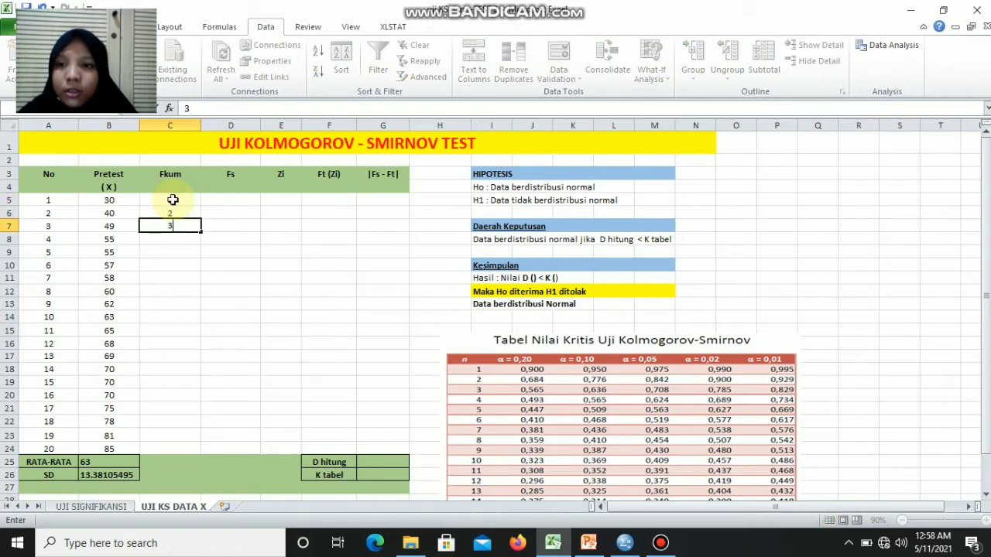
left_click_drag(175, 200, 204, 450)
Enter the first Fs formula in D5 as =C5/SCS24.
left_click(243, 206)
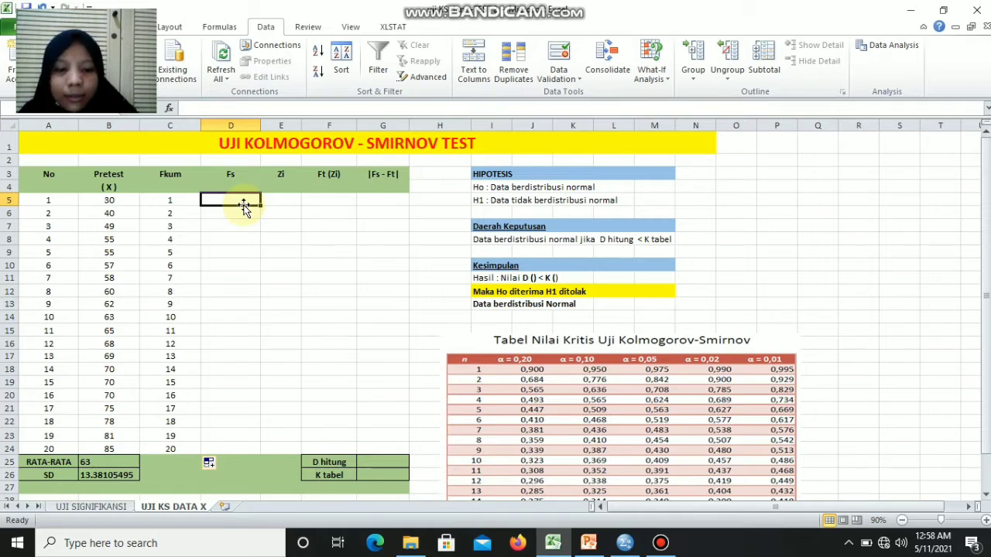
type("=")
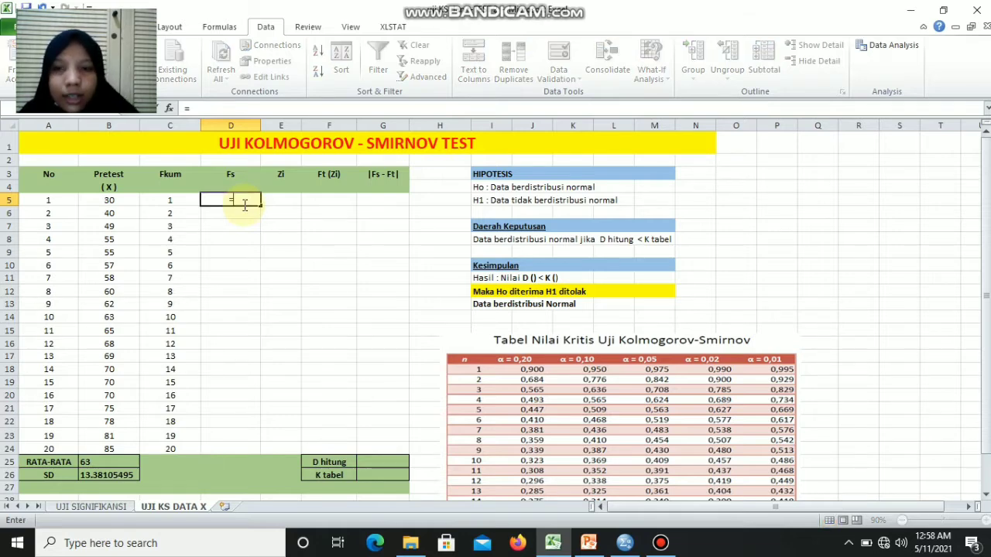
left_click(183, 199)
type("/")
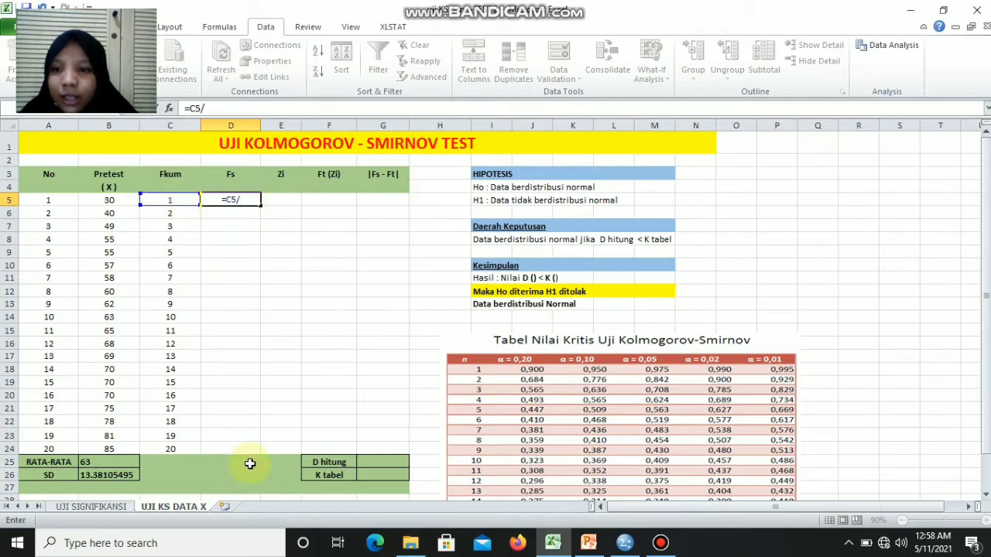
left_click(183, 449)
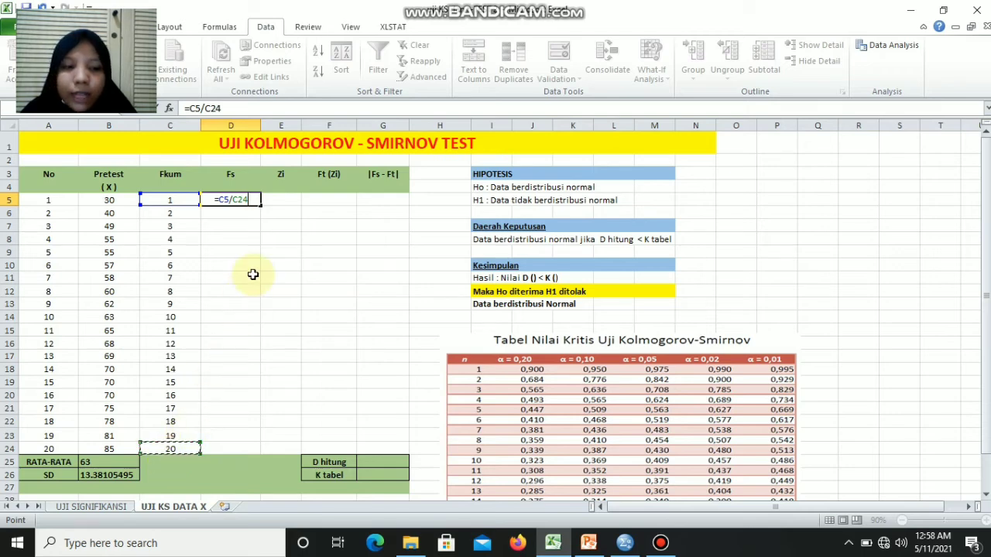
left_click(235, 200)
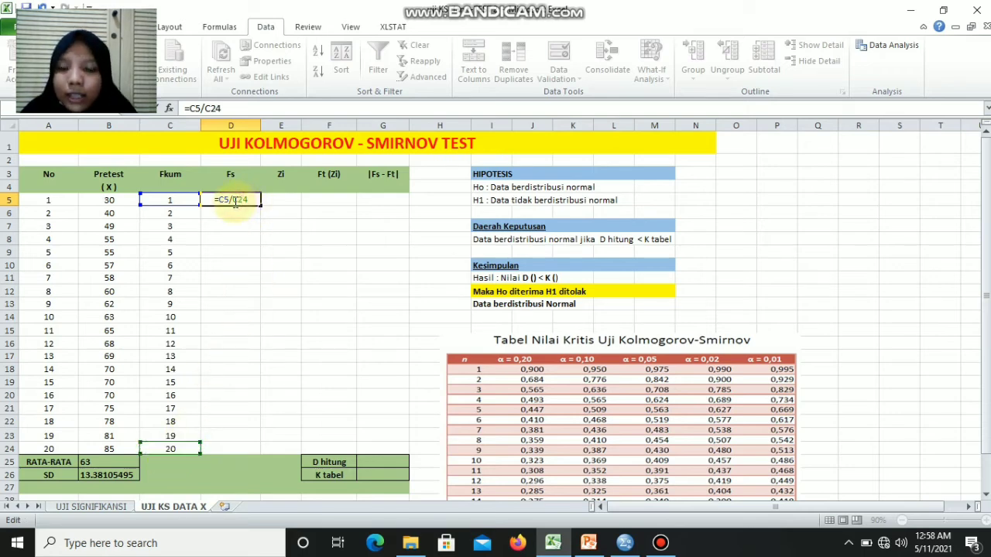
type("S")
key("Right")
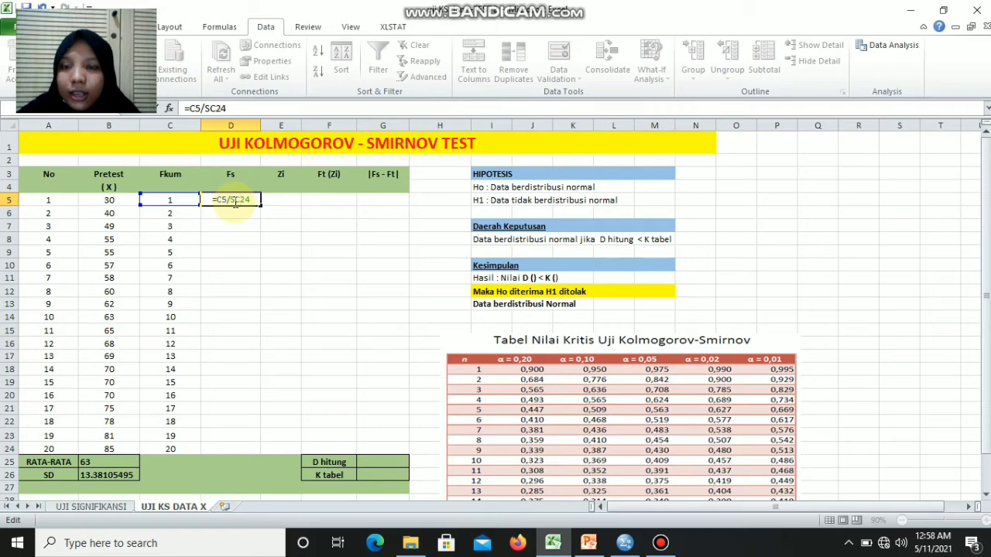
type("S")
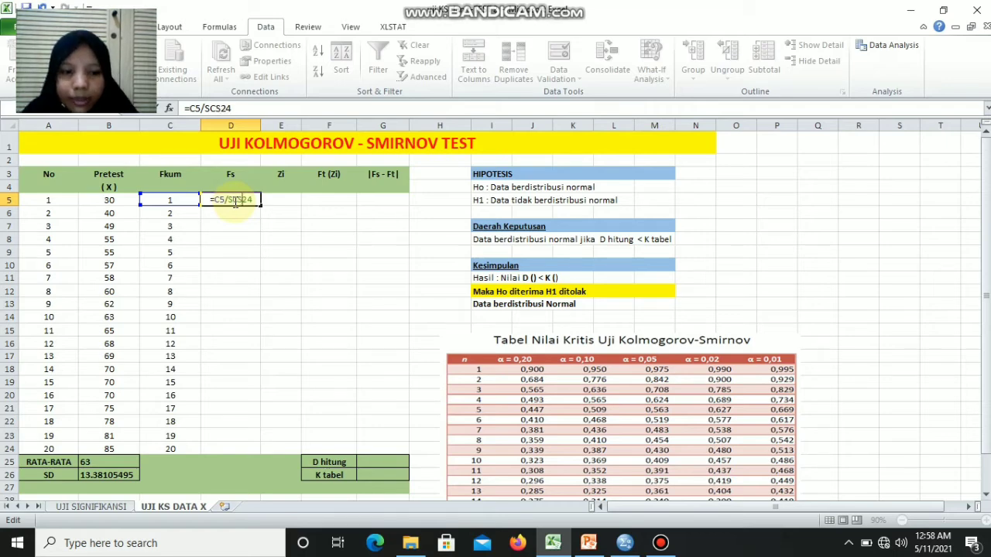
key("Return")
Try to fix the divisor reference by changing the Fs formula in D5 to =C5/CS24.
left_click(242, 197)
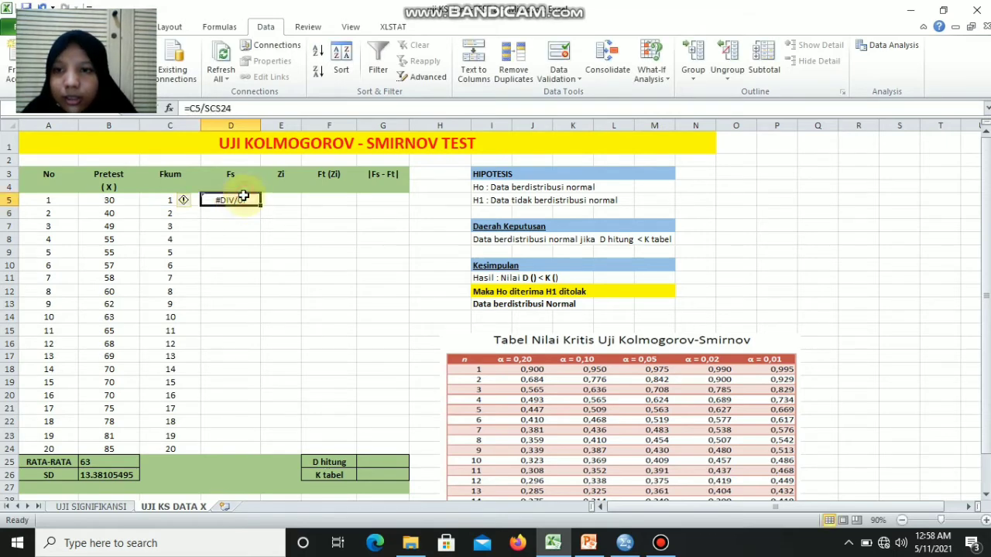
left_click(206, 109)
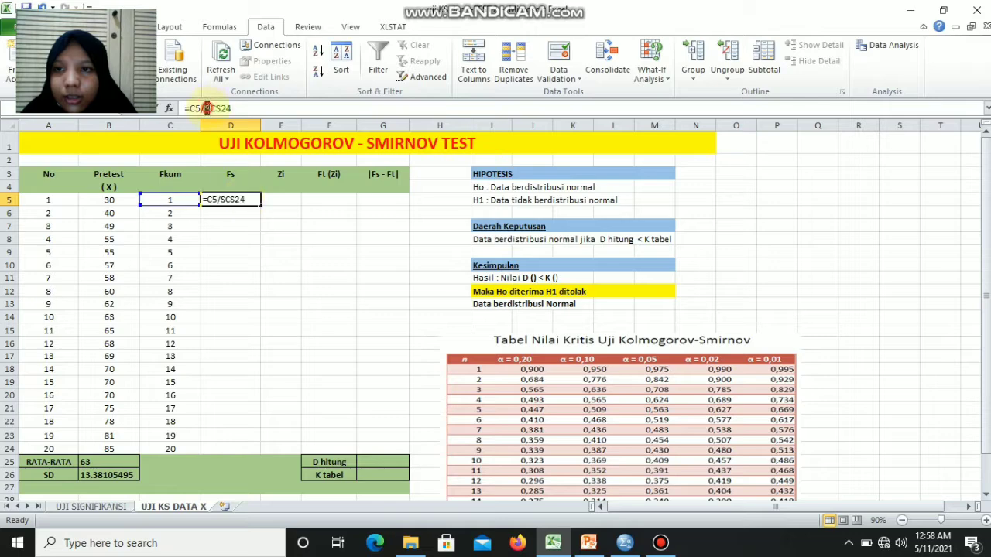
key("Return")
key("Down")
key("Down")
key("Down")
key("Down")
key("Down")
key("Down")
key("Down")
key("Down")
key("Down")
key("Down")
key("Down")
key("Down")
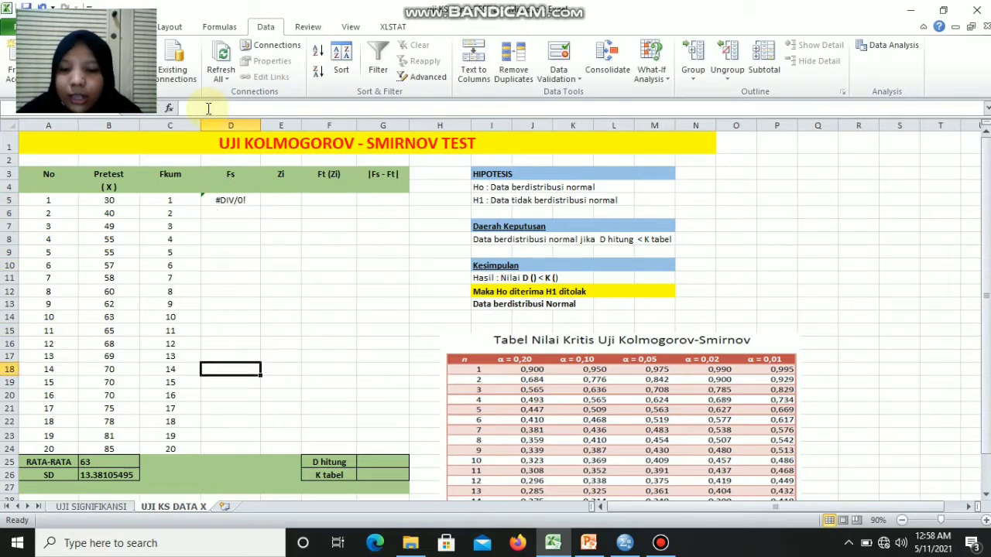
key("Down")
key("Down")
Correct the Fs formula in D5 to =C5/$C$24 and fill it down through D24.
left_click(226, 200)
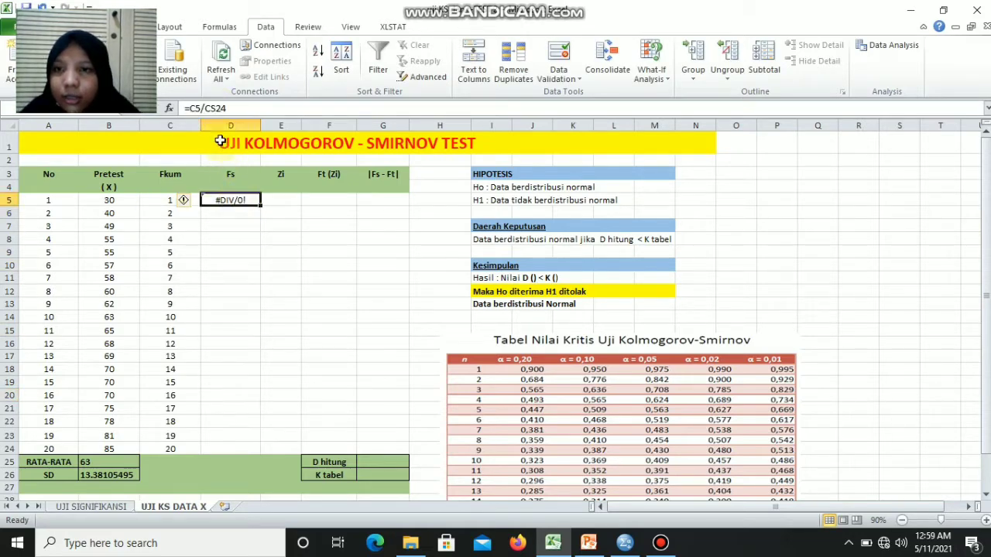
left_click(219, 108)
key("BackSpace")
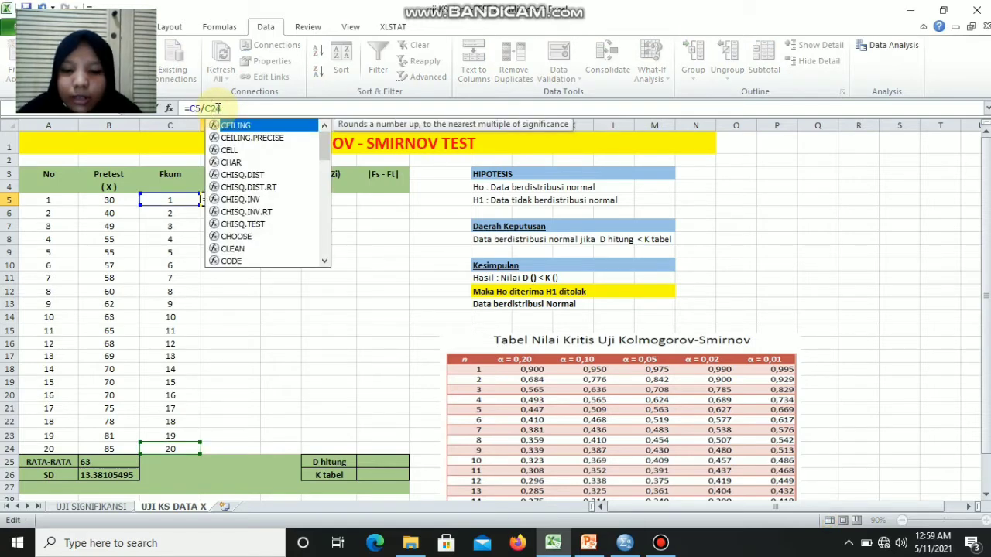
type("$C$24")
key("Return")
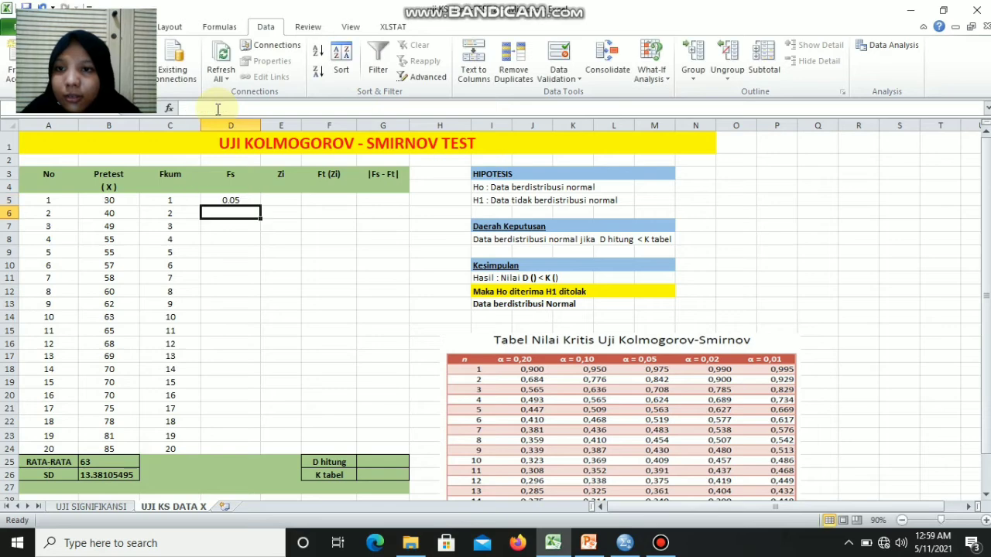
left_click(223, 200)
left_click_drag(261, 206, 263, 452)
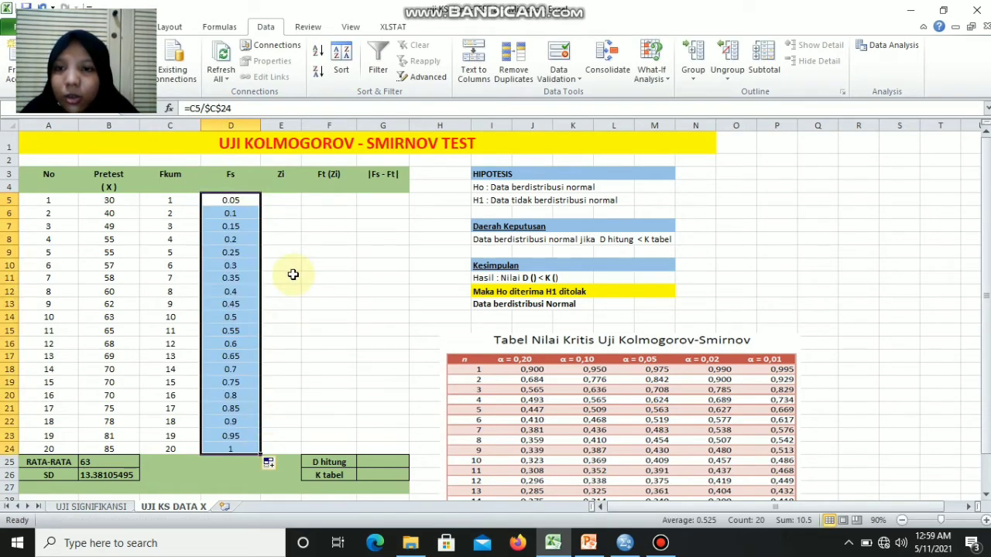
Begin the Zi formula in E5 with =(B5-$B$25, subtracting the locked mean from the first pretest score.
left_click(291, 197)
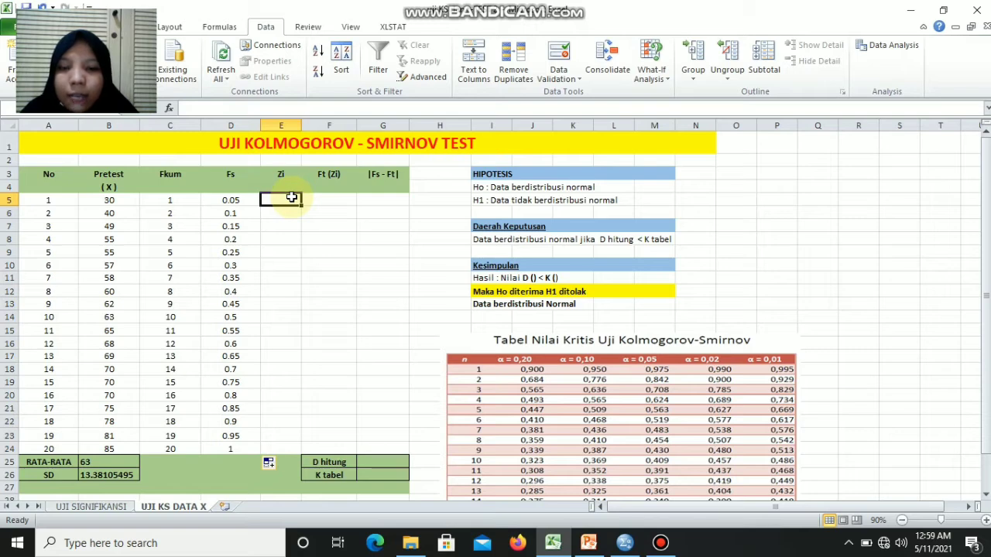
type("=")
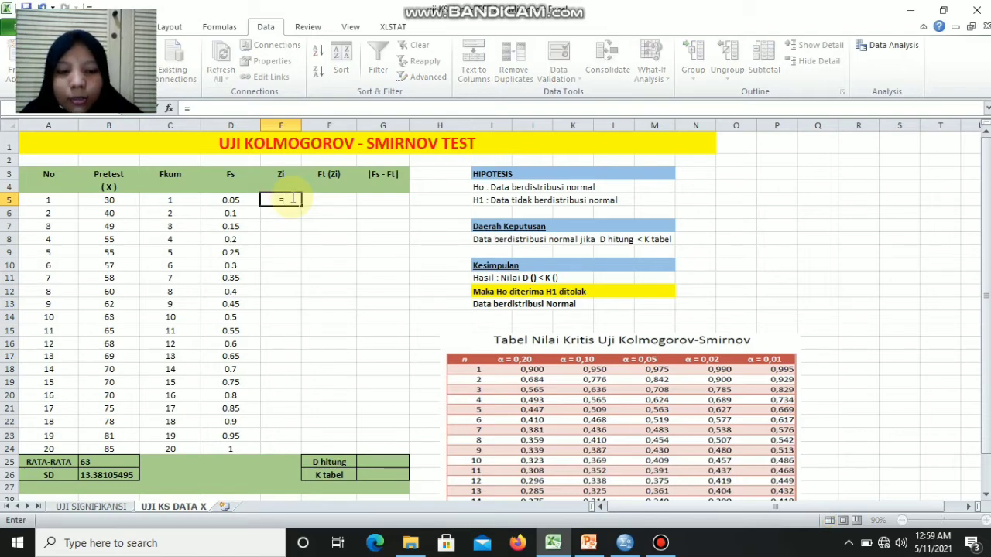
type("(")
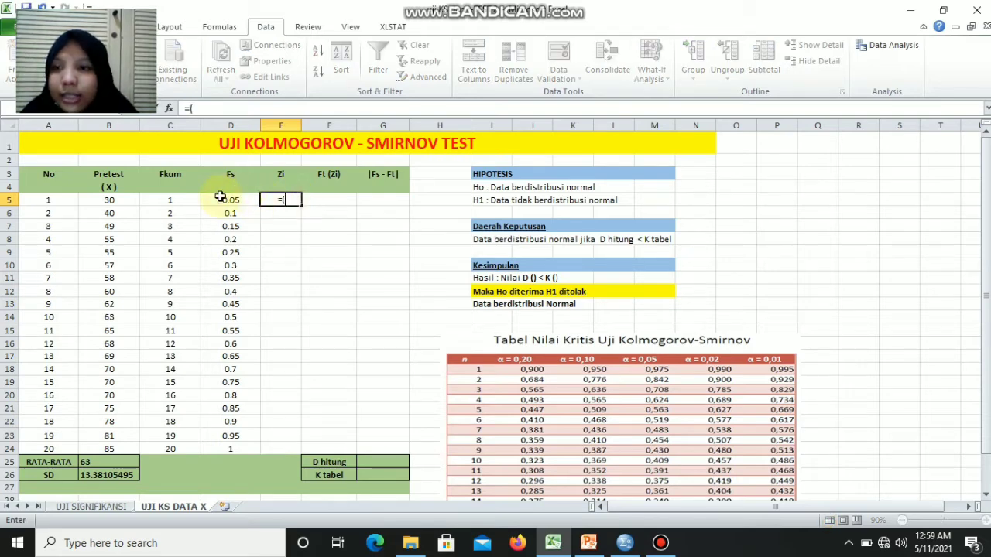
left_click(124, 201)
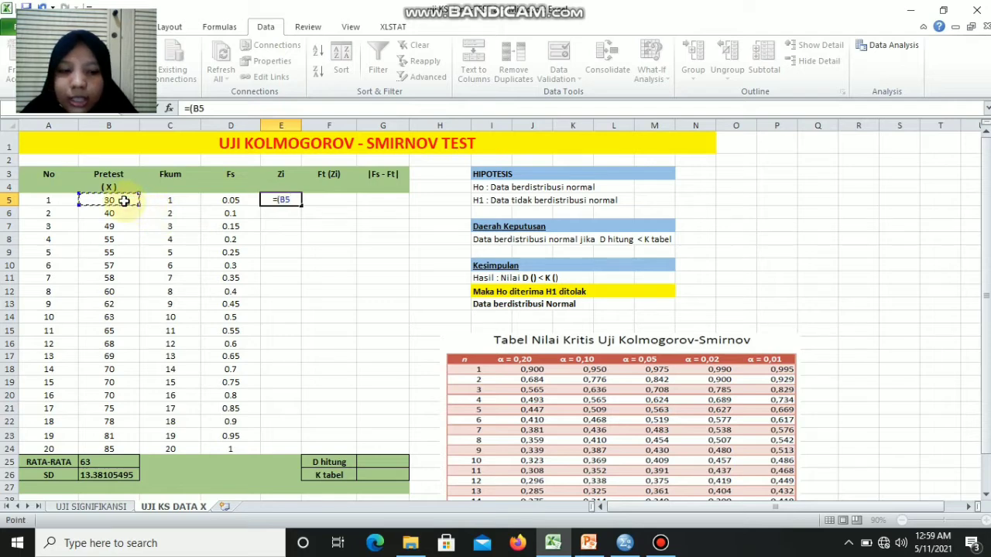
type("-")
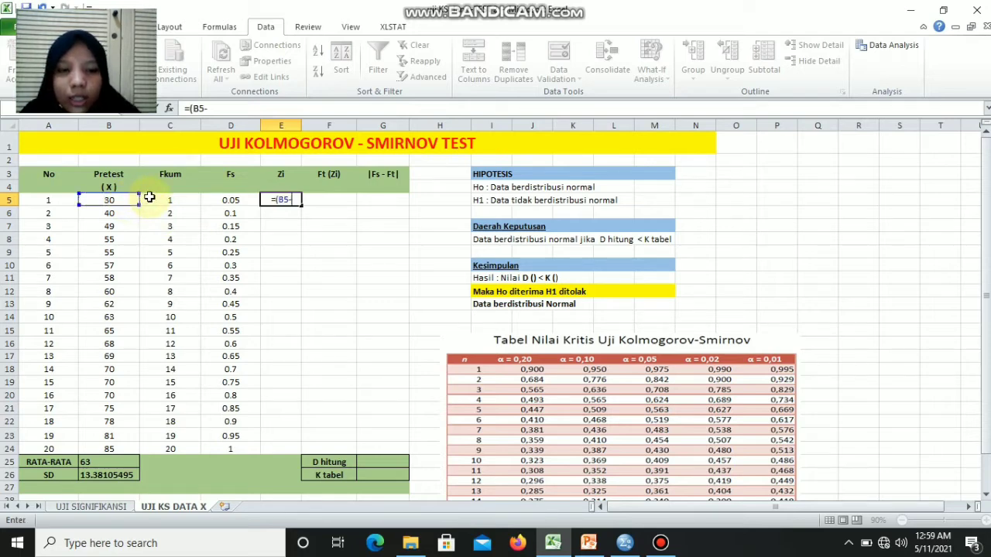
left_click(108, 463)
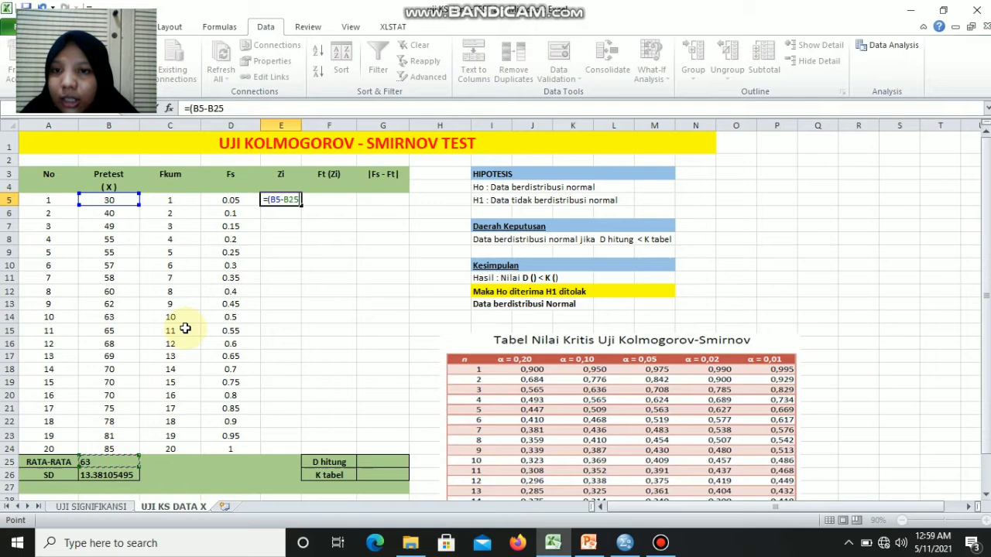
left_click(285, 199)
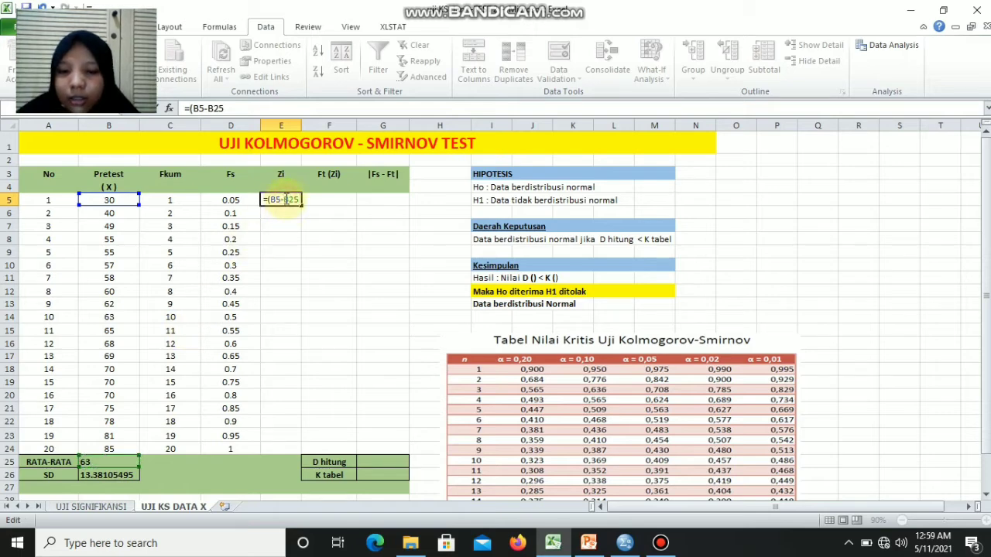
key("F4")
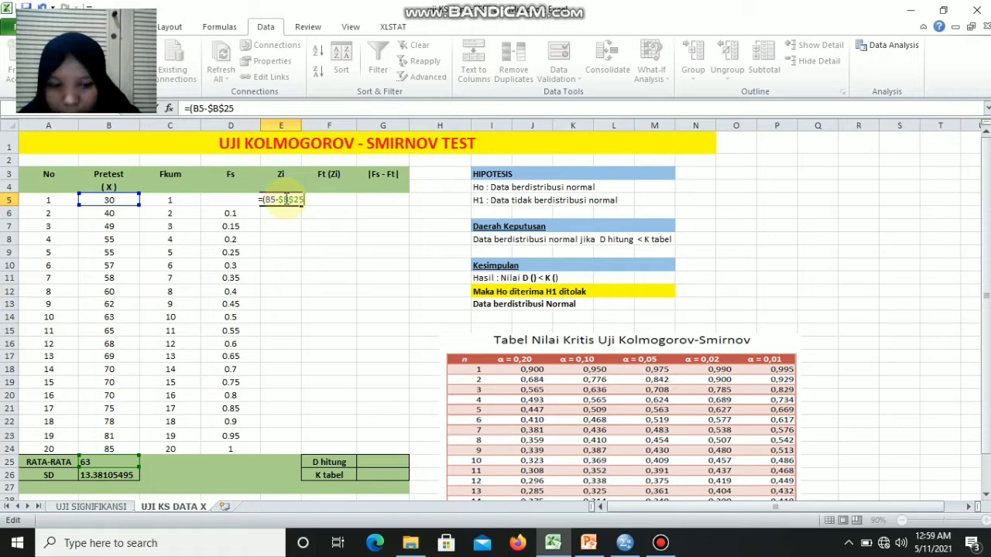
Complete the Zi formula in E5 as =(B5-$B$25)/$B$26 and fill it down through E24.
type(")/")
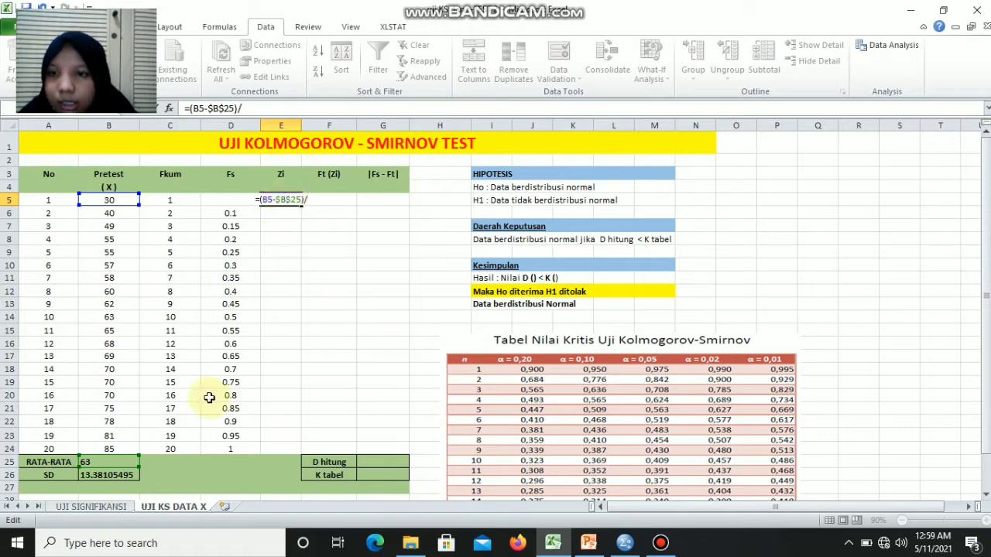
left_click(92, 475)
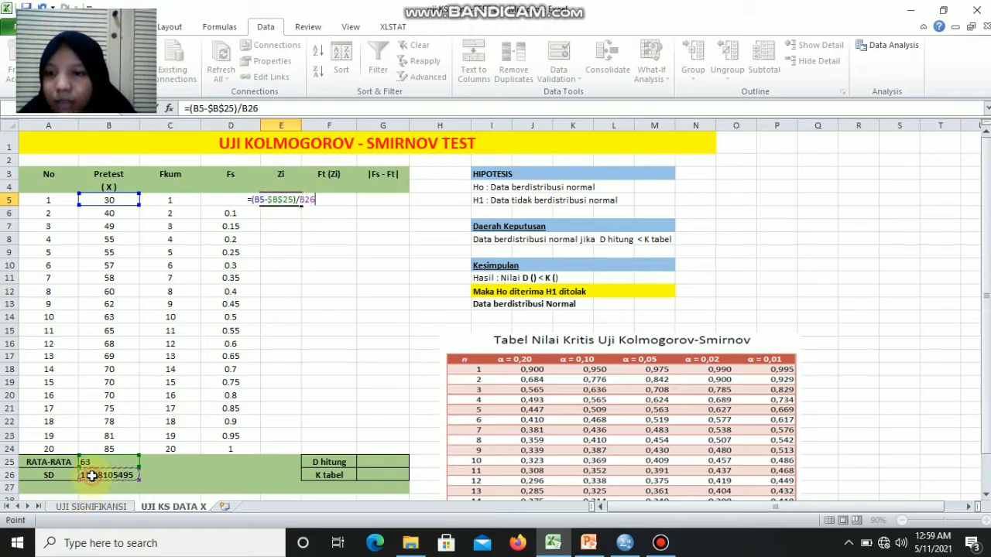
left_click(300, 199)
type("$")
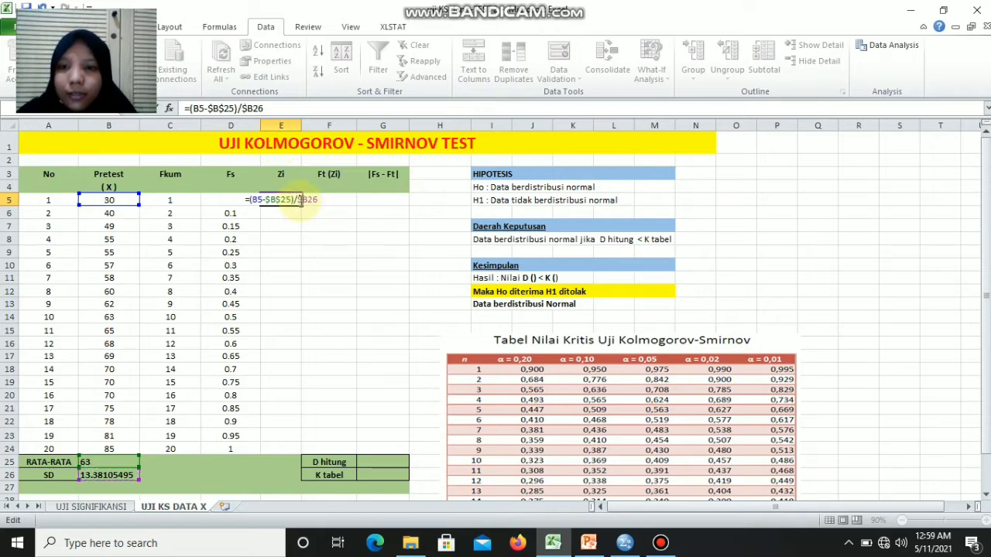
key("Right")
type("$")
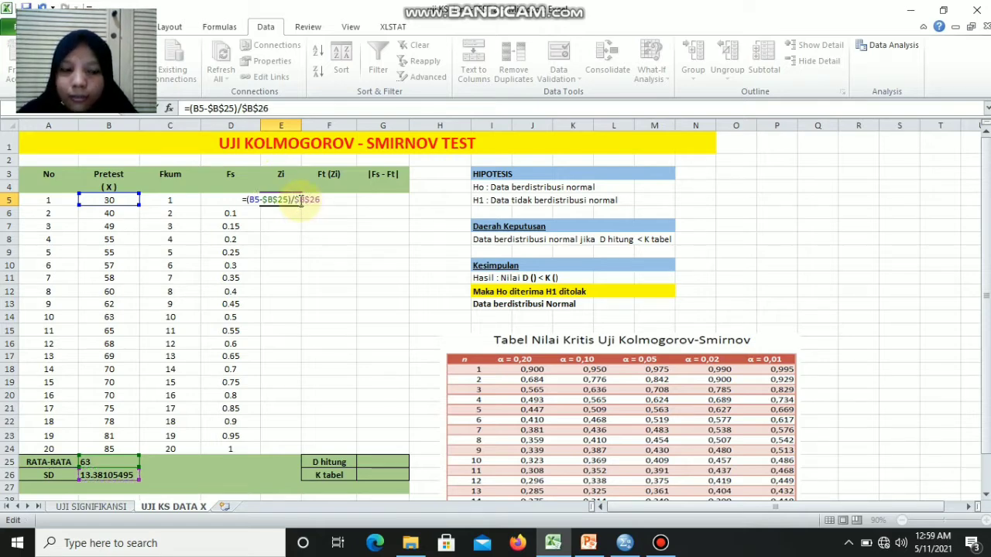
key("Return")
left_click(290, 200)
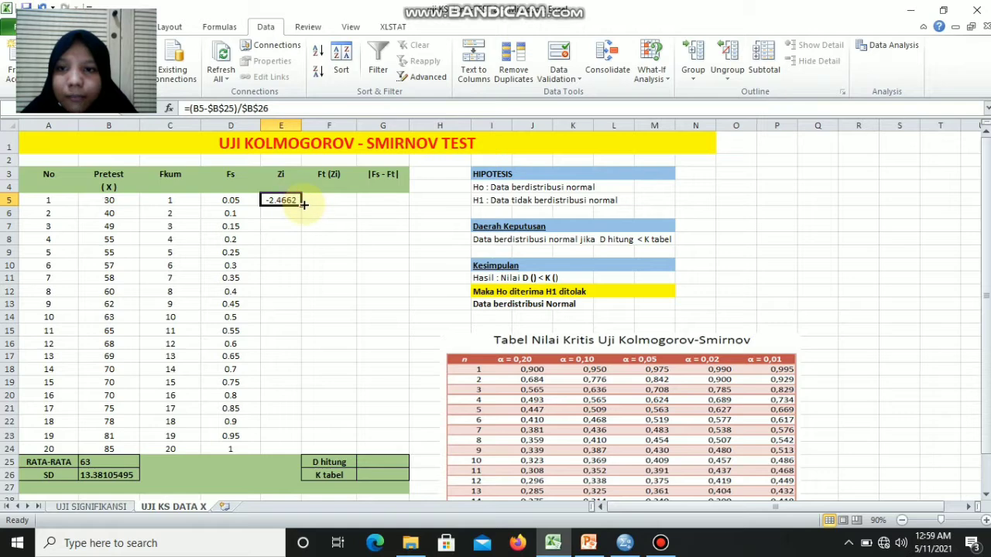
left_click_drag(301, 207, 285, 451)
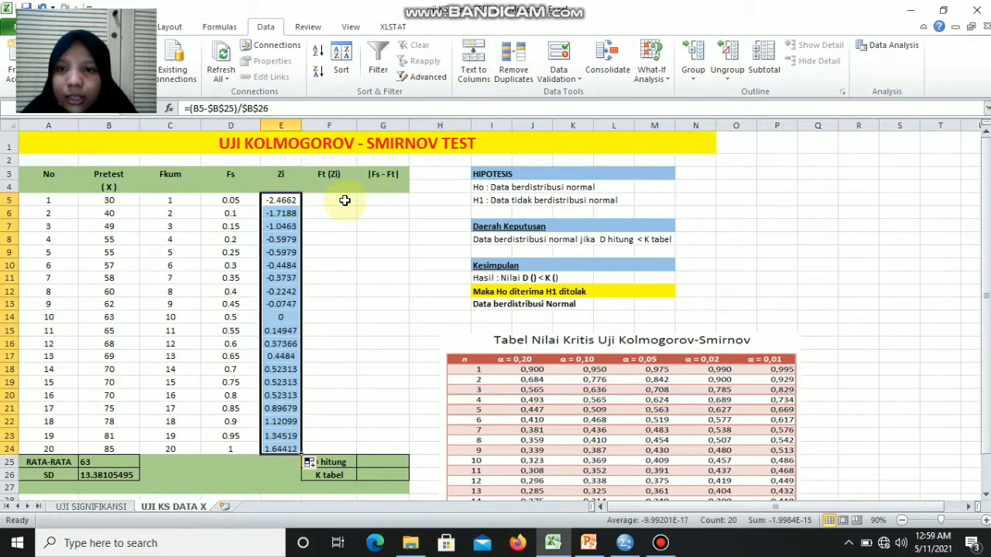
Try to enter the Ft (Zi) formula in F5 as =NORMDIST(E5).
left_click(340, 201)
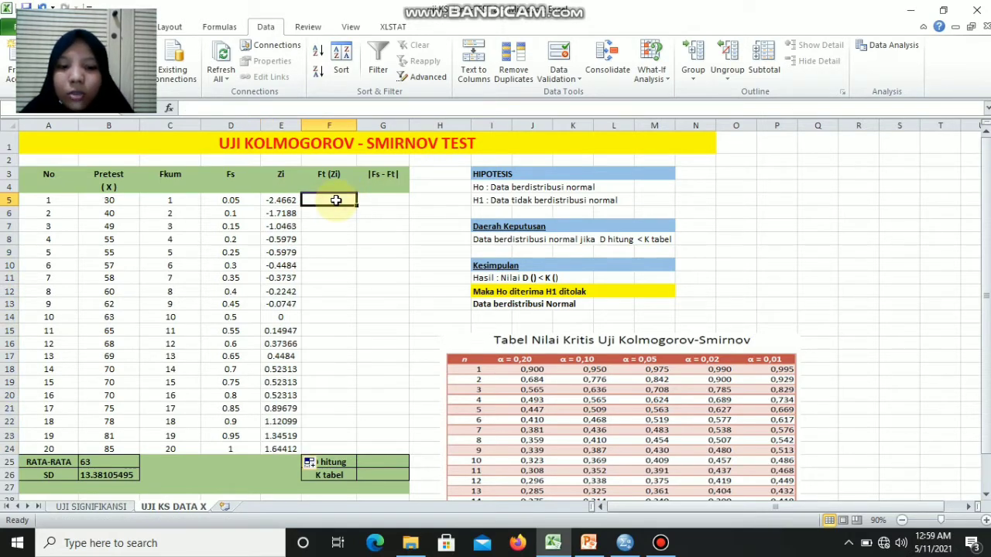
type("=")
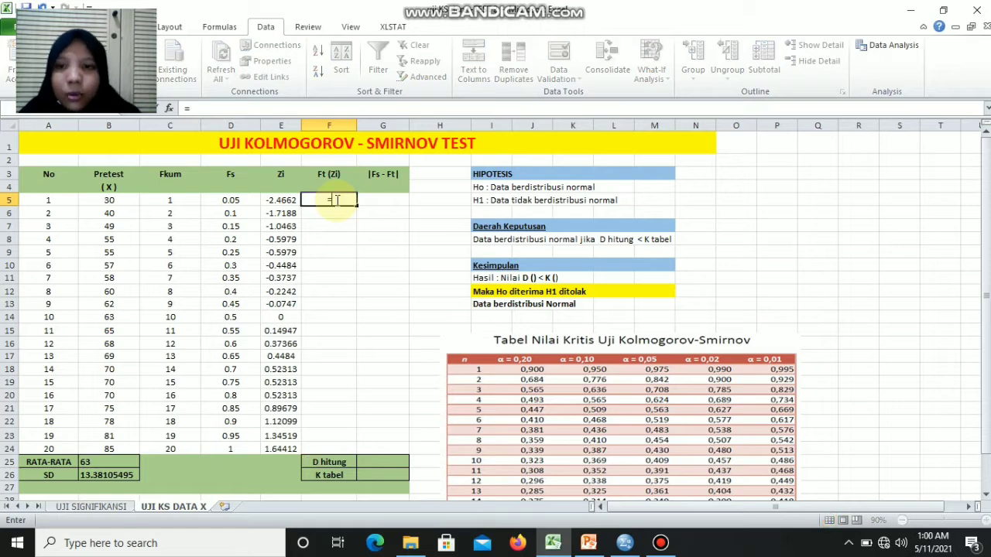
type("NORM")
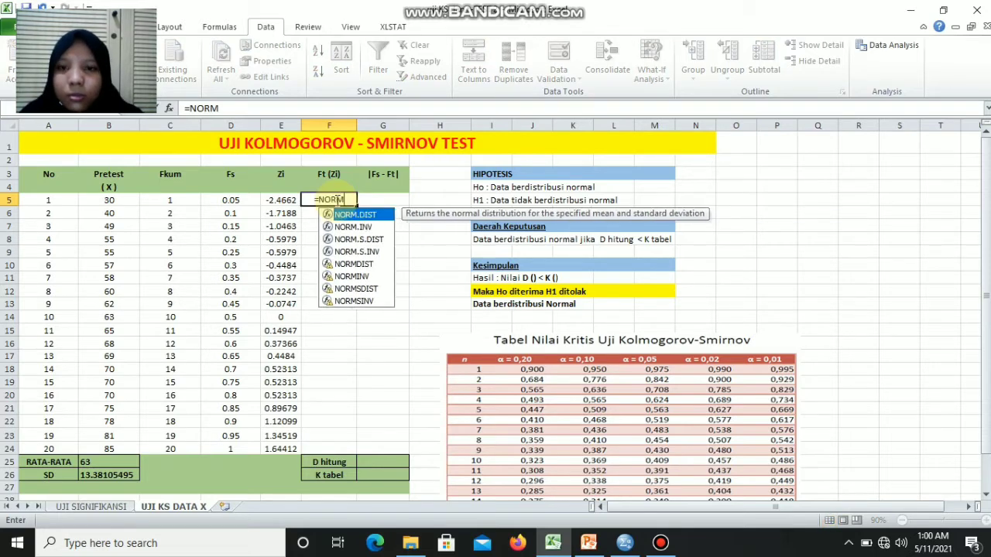
double_click(351, 265)
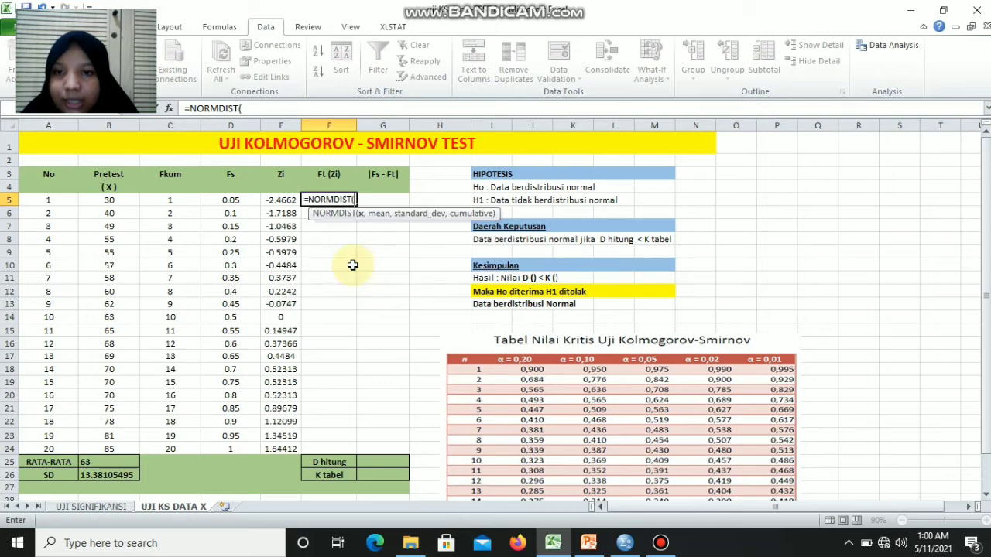
left_click(276, 203)
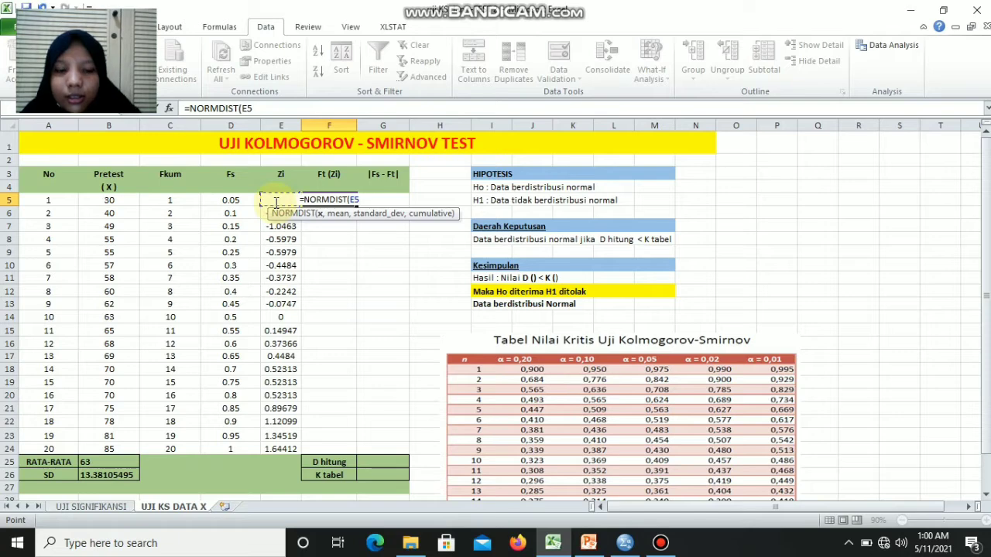
type(")")
key("Return")
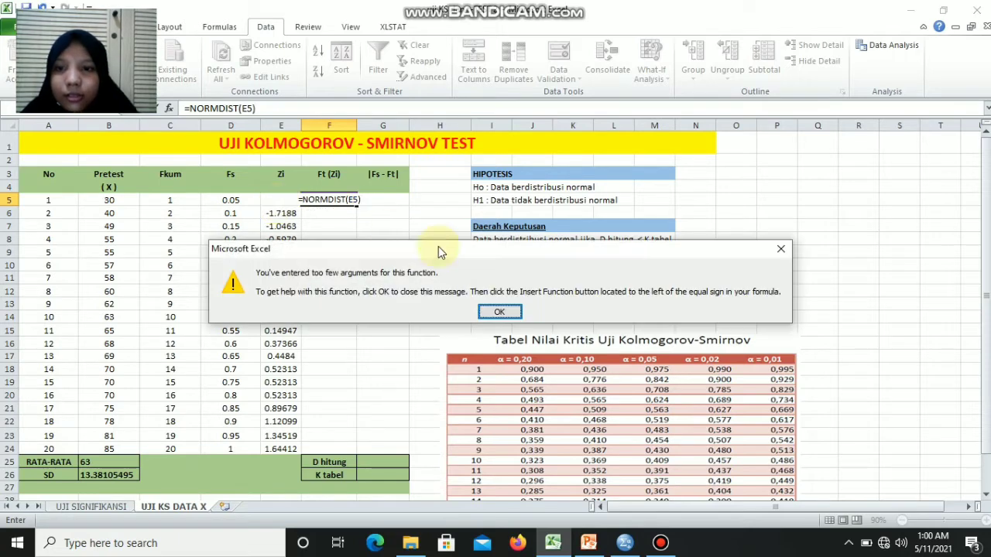
left_click(497, 321)
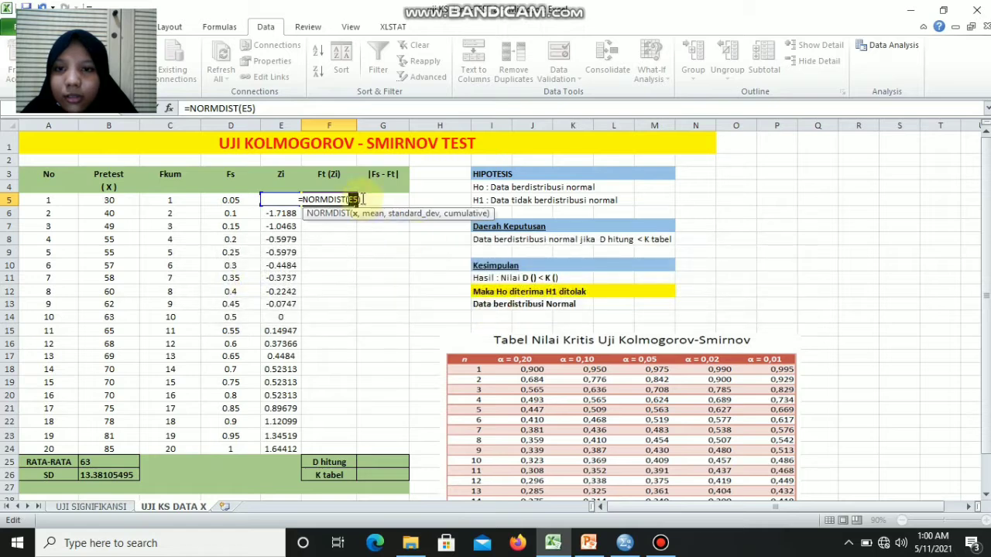
Correct the Ft (Zi) formula in F5 to =NORMSDIST(E5) and fill it down through F24.
left_click(360, 199)
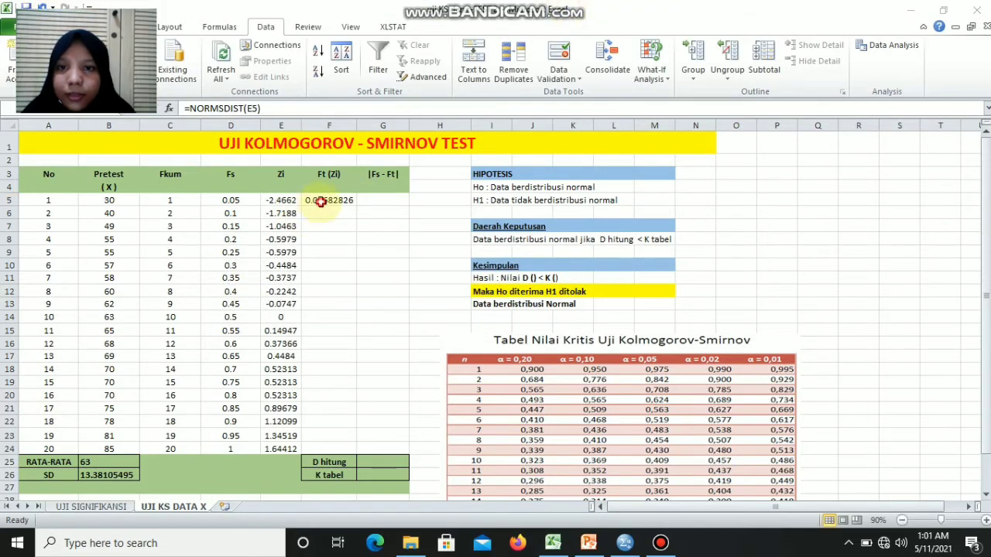
left_click(321, 201)
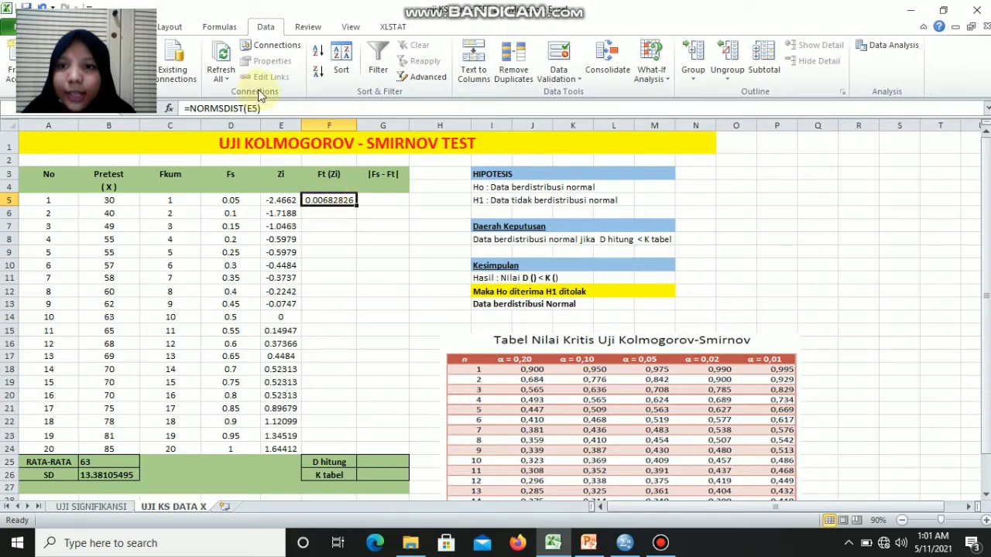
left_click_drag(352, 199, 360, 451)
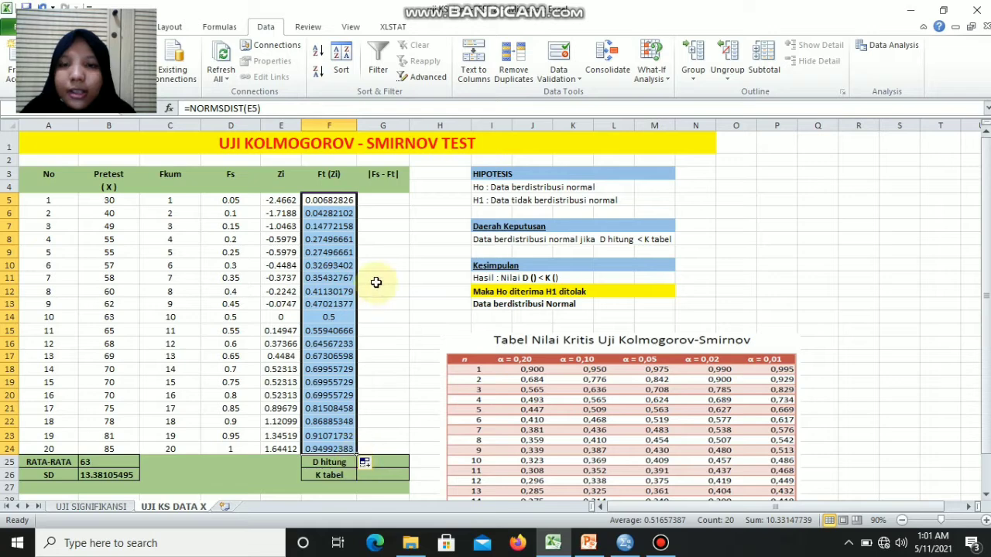
Enter the |Fs - Ft| formula in G5 as =ABS(D5-F5) and fill it down through G24.
left_click(392, 199)
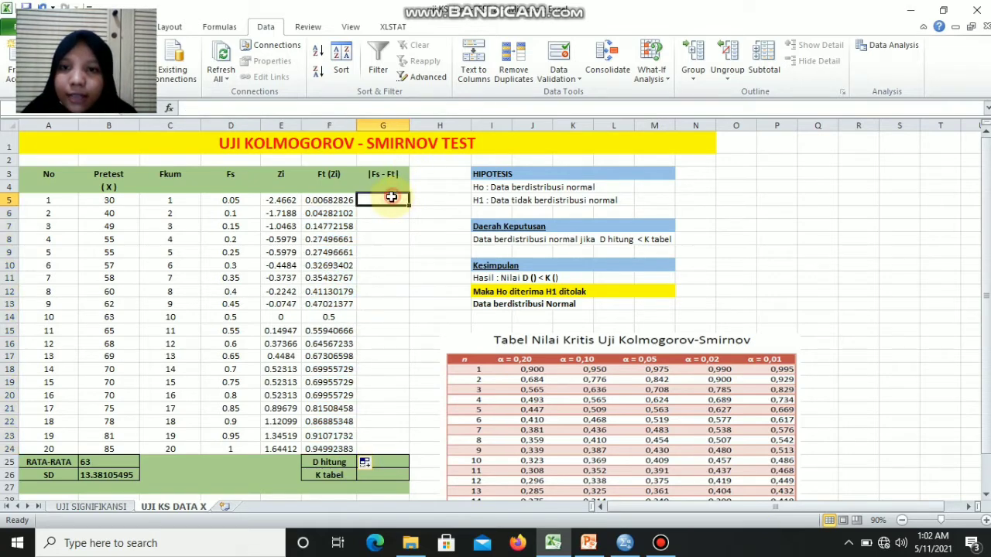
type("=")
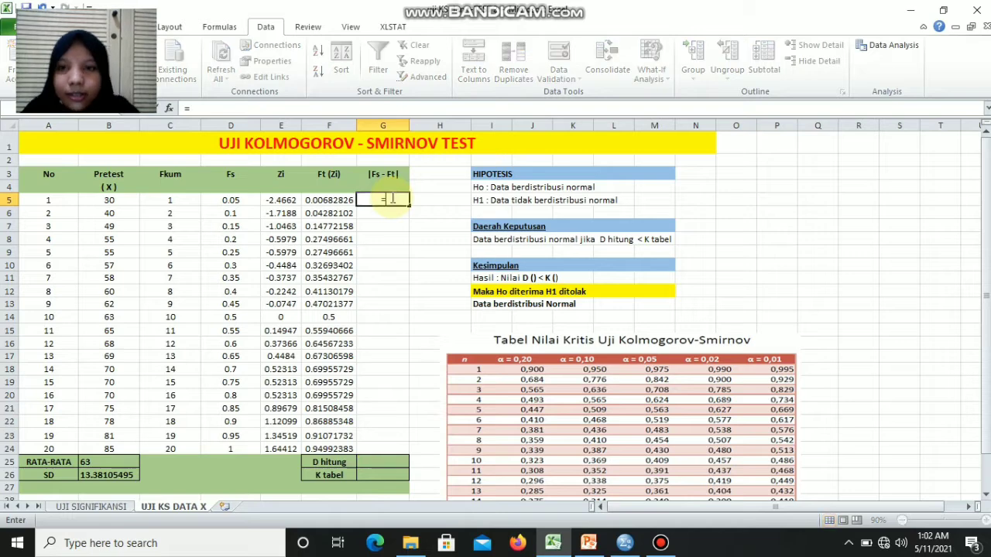
type("AB")
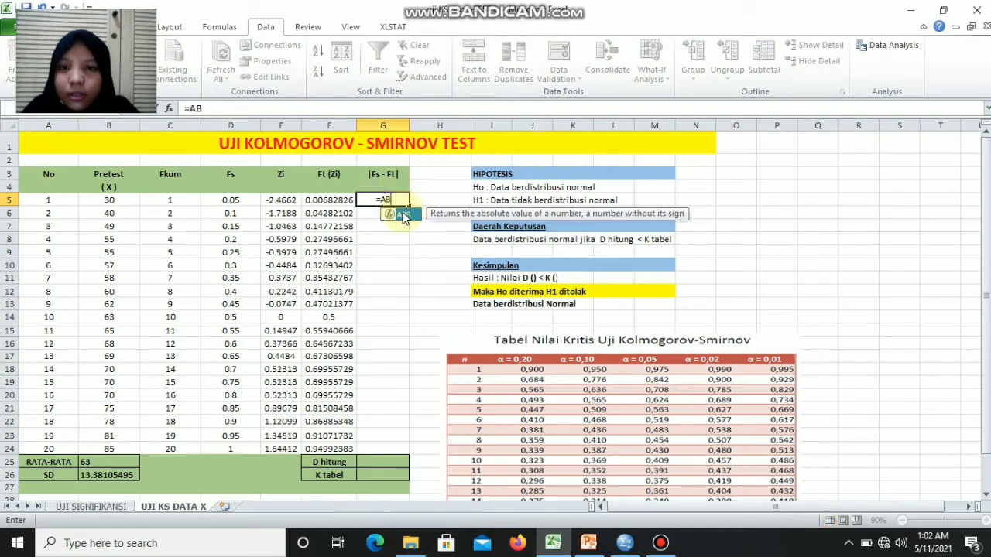
double_click(404, 215)
type("((")
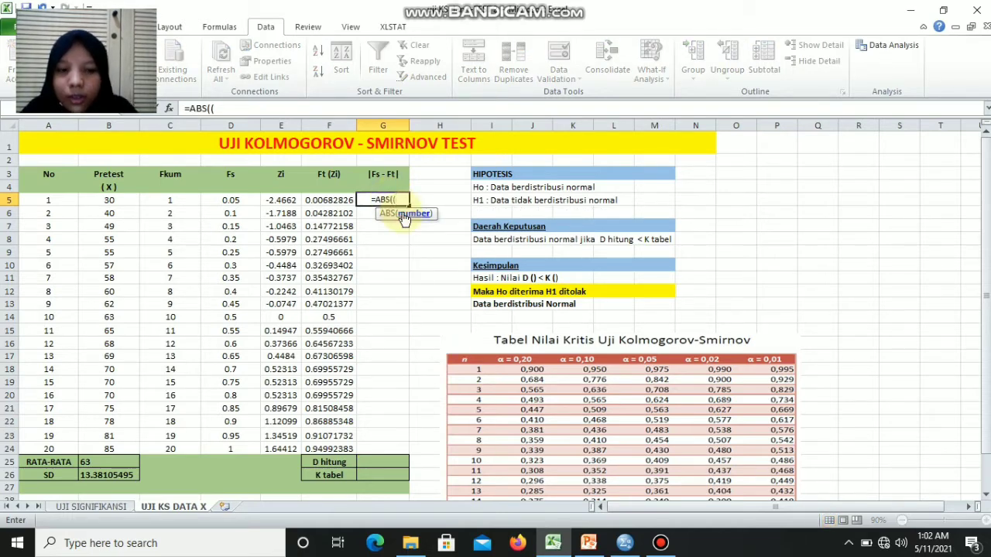
key("BackSpace")
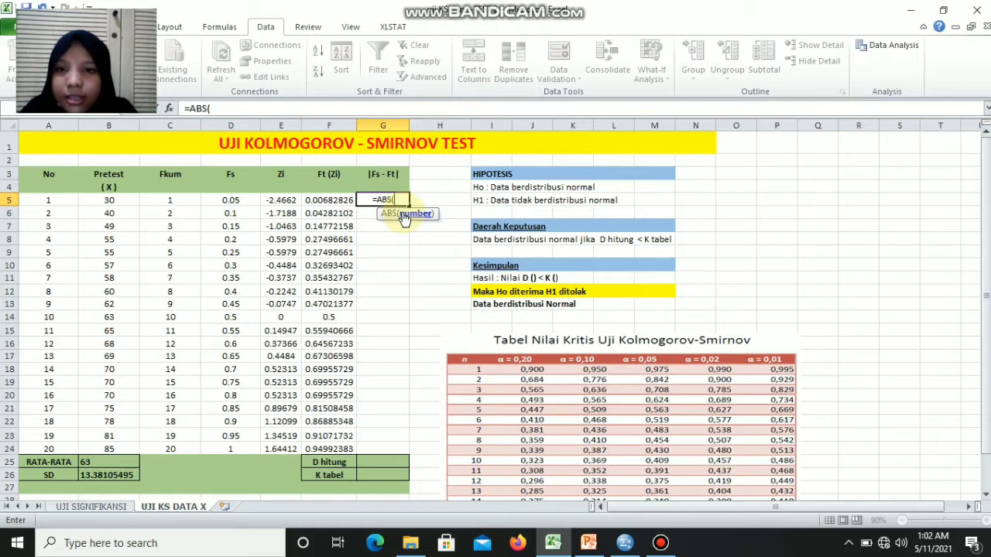
left_click(237, 201)
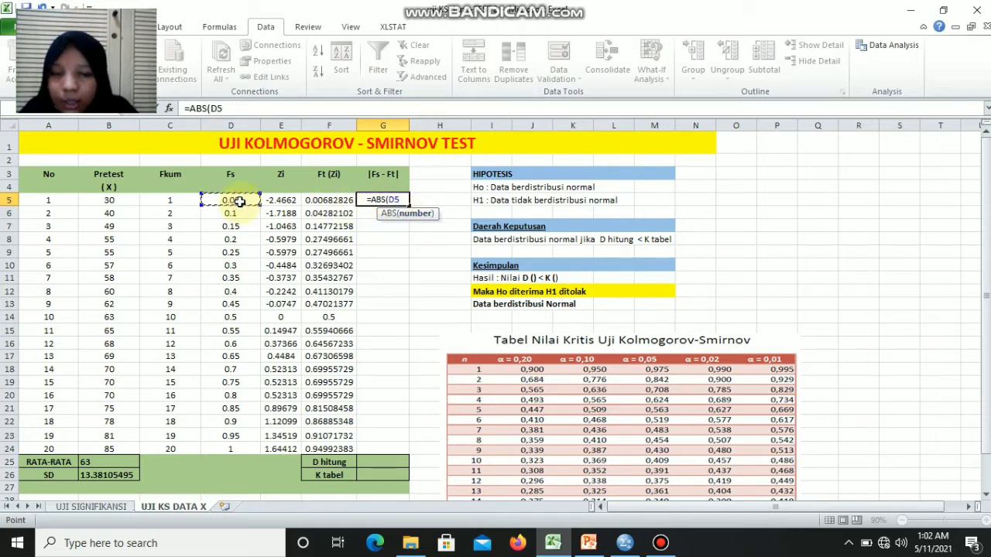
type("-")
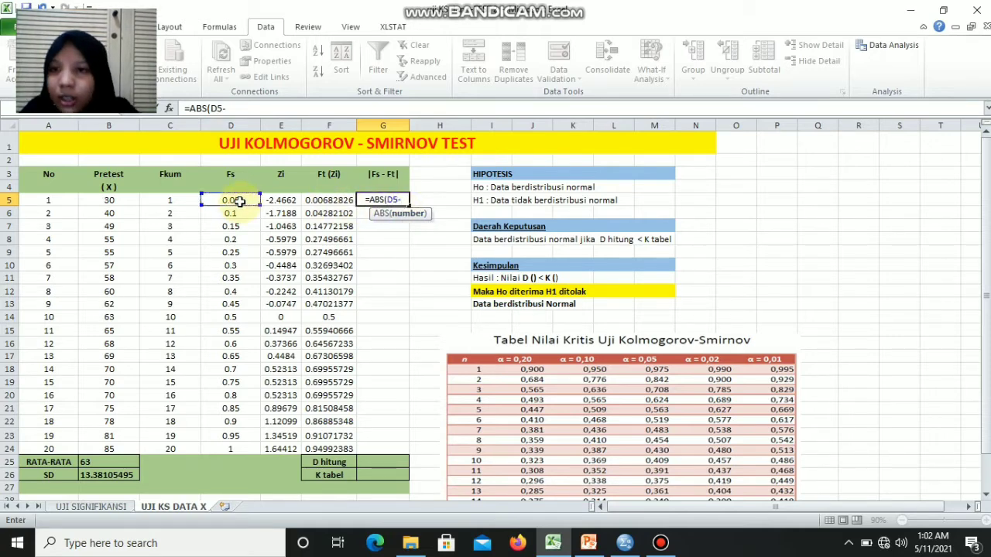
left_click(316, 200)
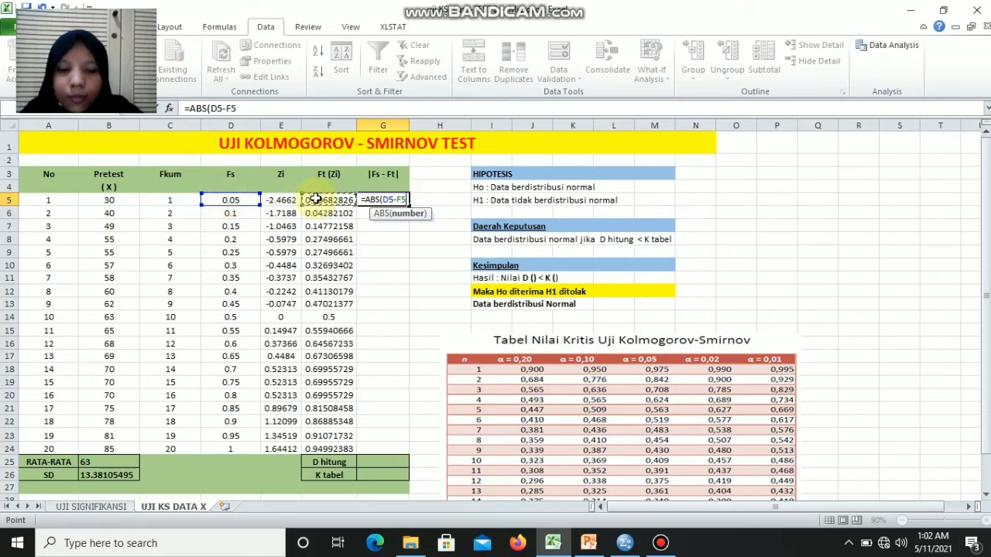
type(")")
key("Return")
left_click(382, 201)
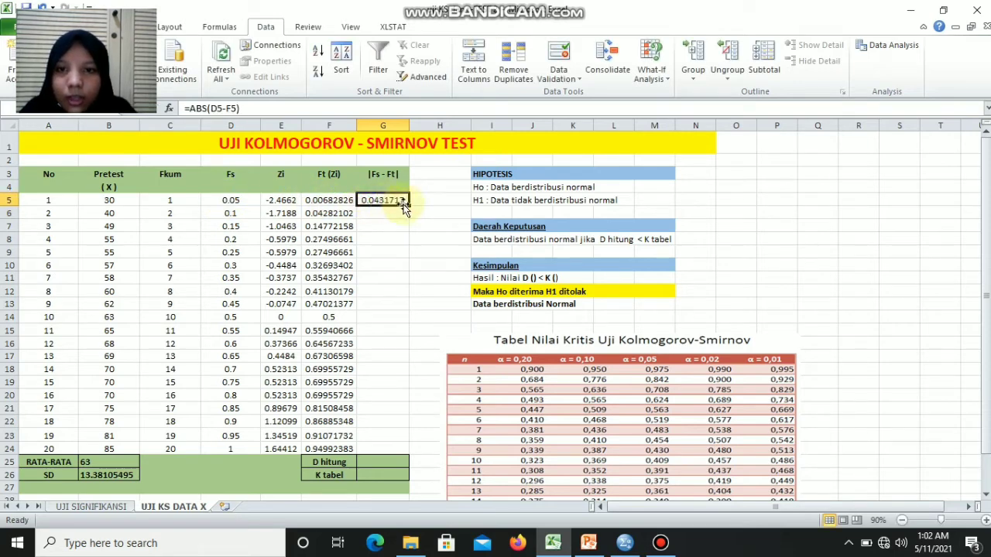
left_click_drag(408, 207, 403, 452)
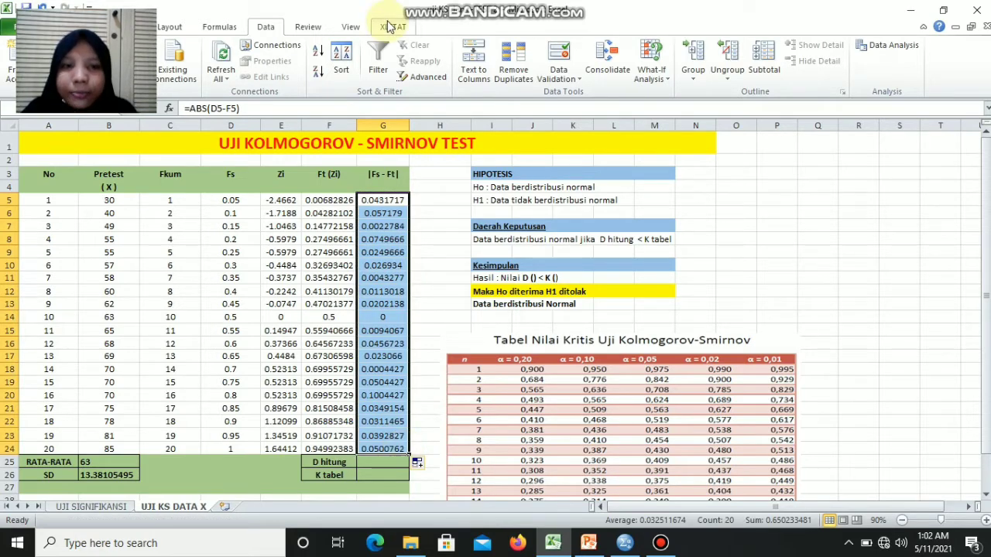
Enter the D hitung formula in G25 as =MAX(G5:G24).
left_click(383, 464)
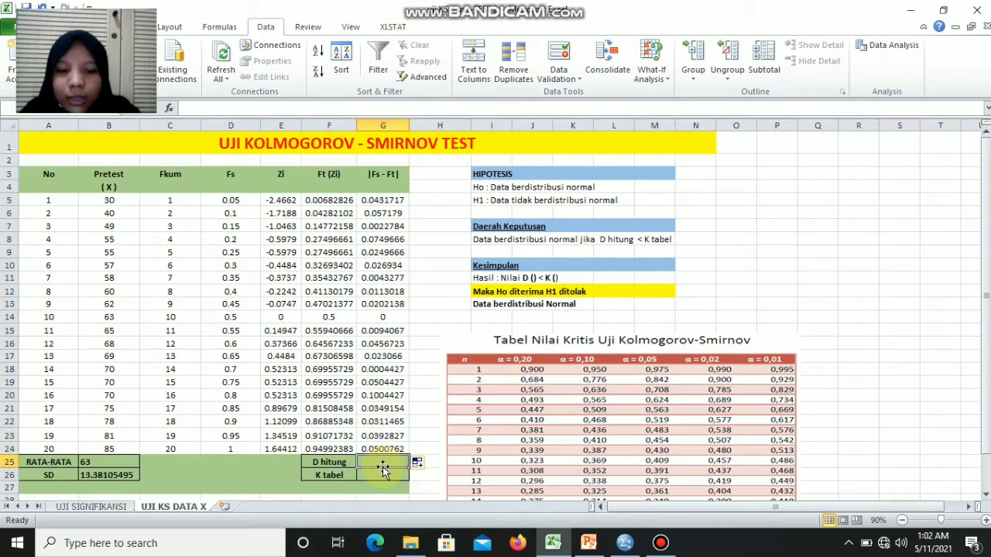
type("=")
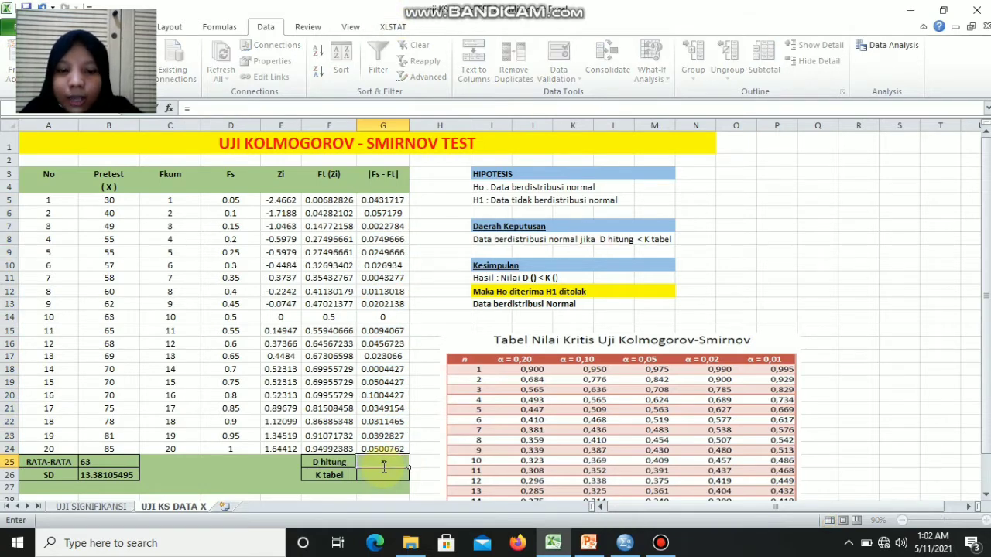
type("a")
key("BackSpace")
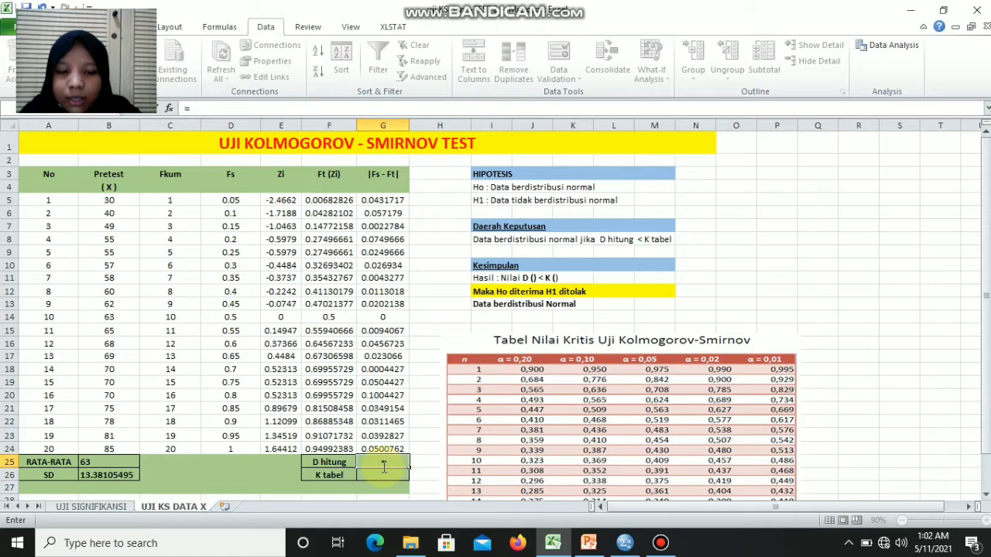
type("MA")
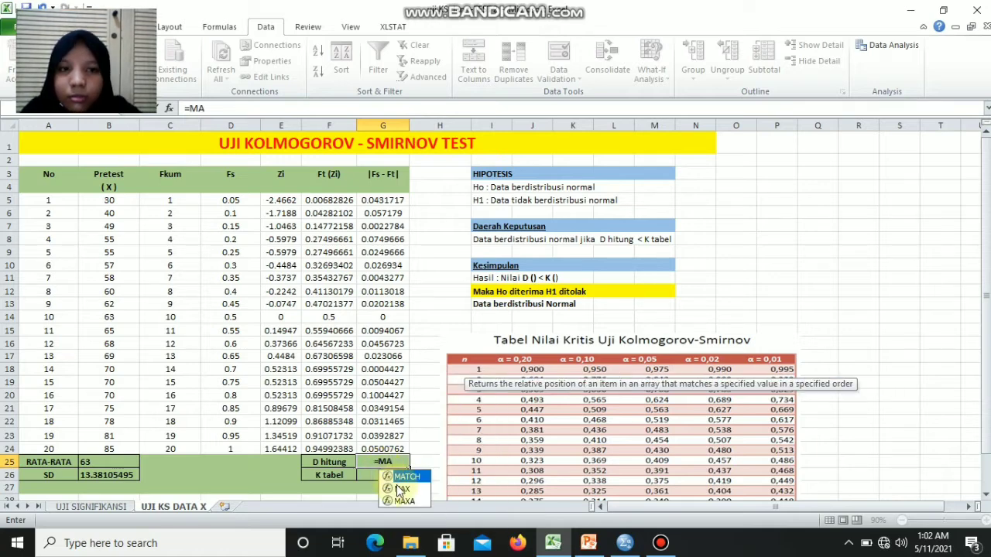
double_click(399, 490)
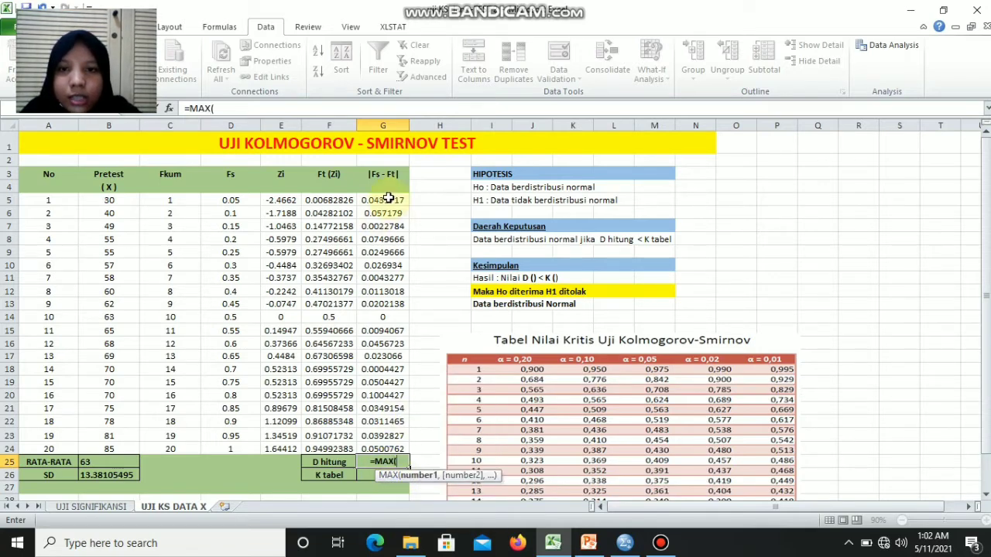
left_click_drag(388, 199, 385, 458)
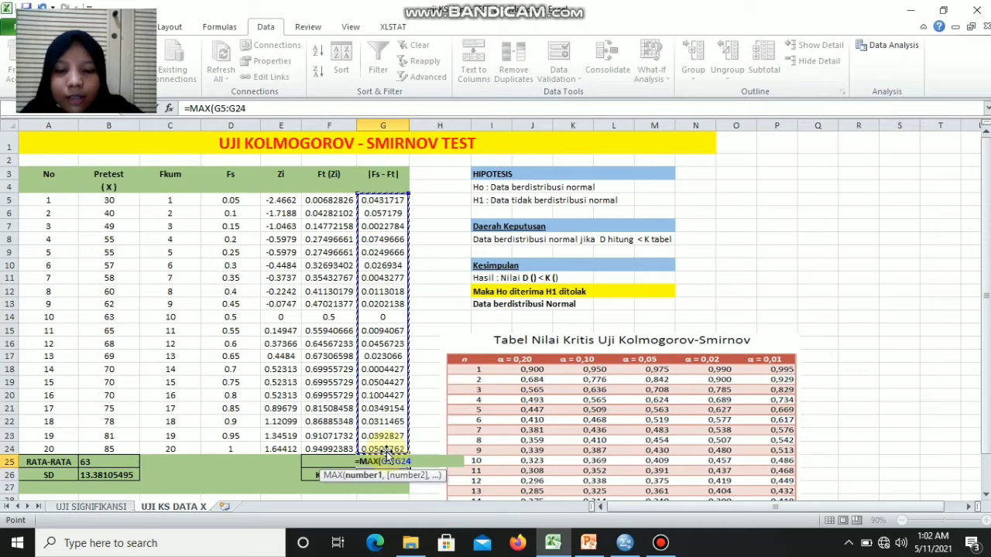
type(")")
key("Return")
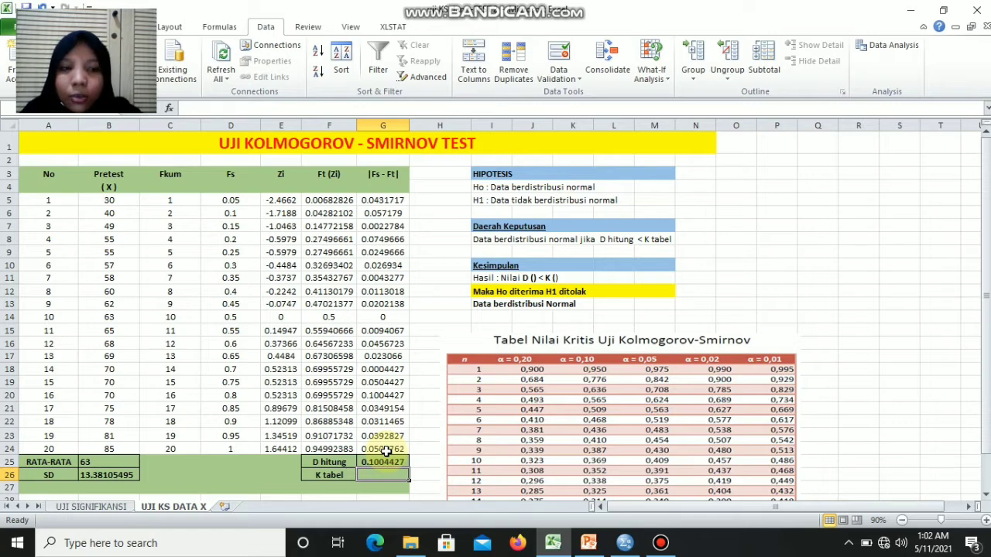
Enter 0.301 as the K tabel value in G26, using the α = 0,05 column of the critical values table.
left_click(975, 264)
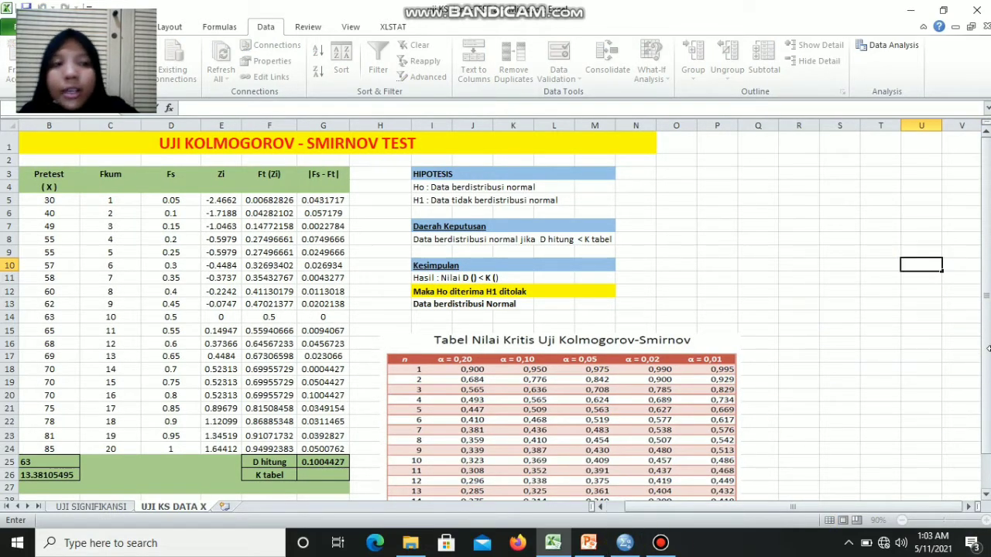
left_click(985, 494)
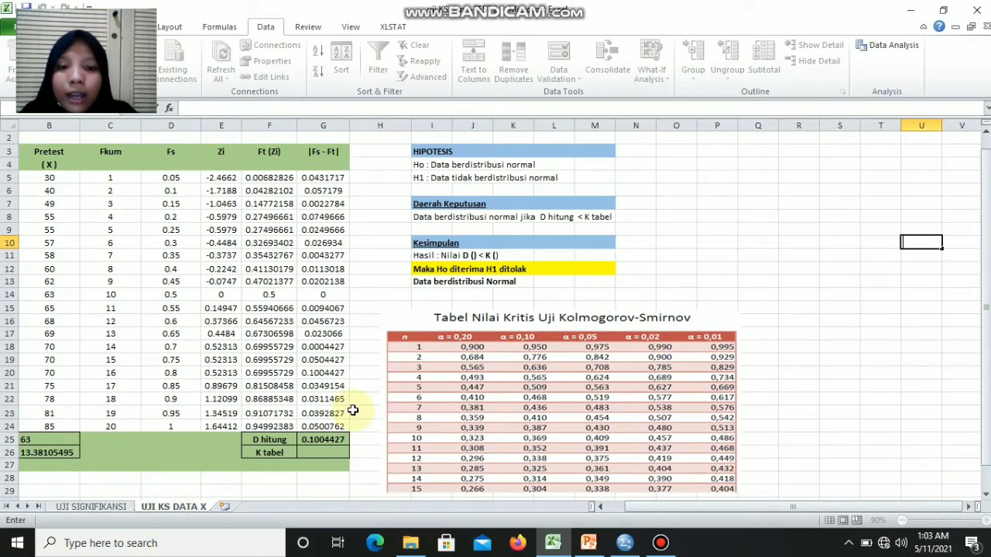
left_click_drag(986, 172, 988, 191)
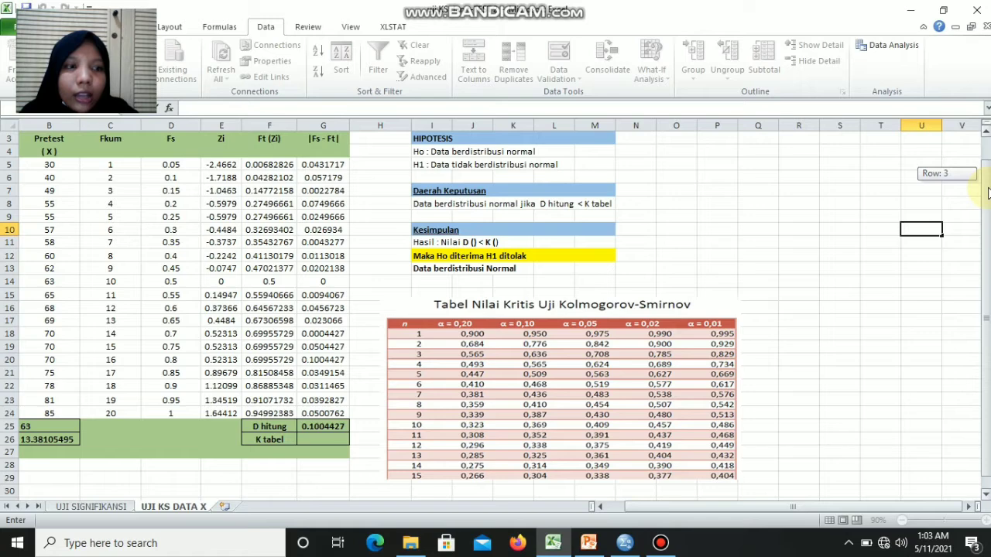
left_click_drag(988, 192, 988, 211)
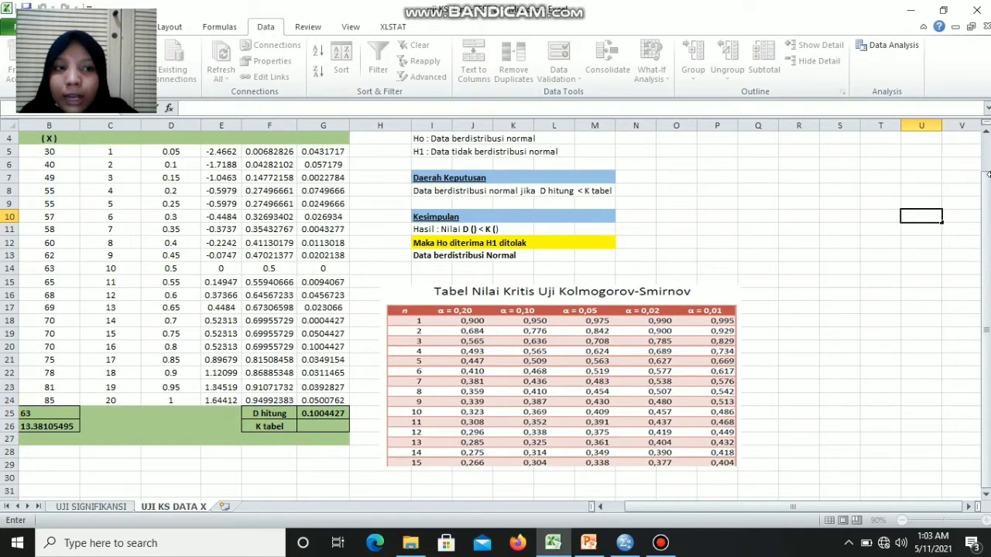
left_click_drag(986, 191, 985, 195)
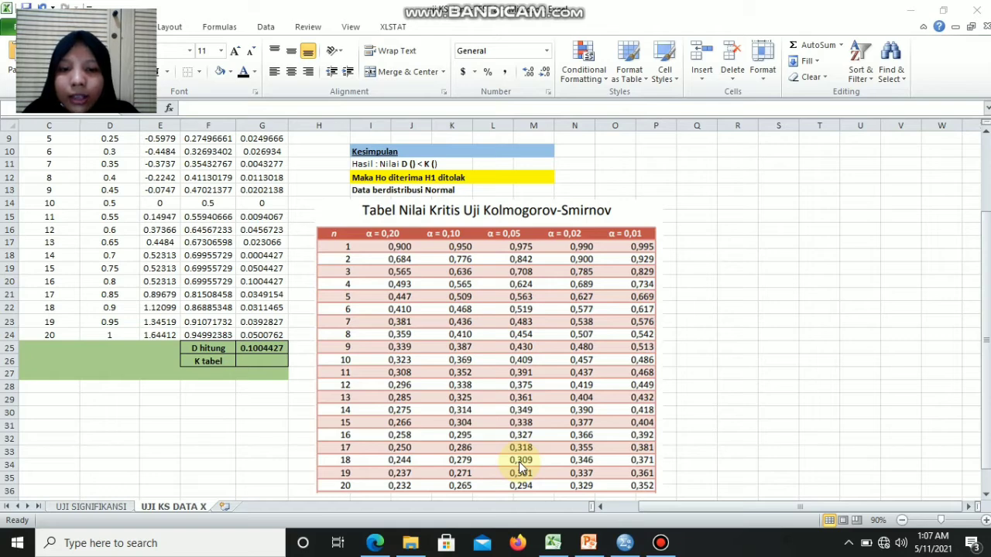
left_click(258, 364)
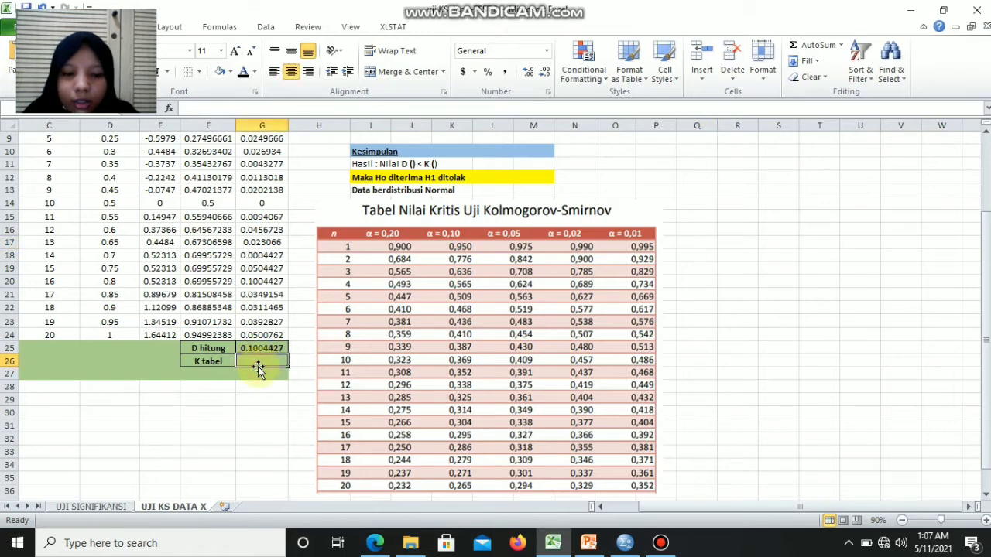
type("0")
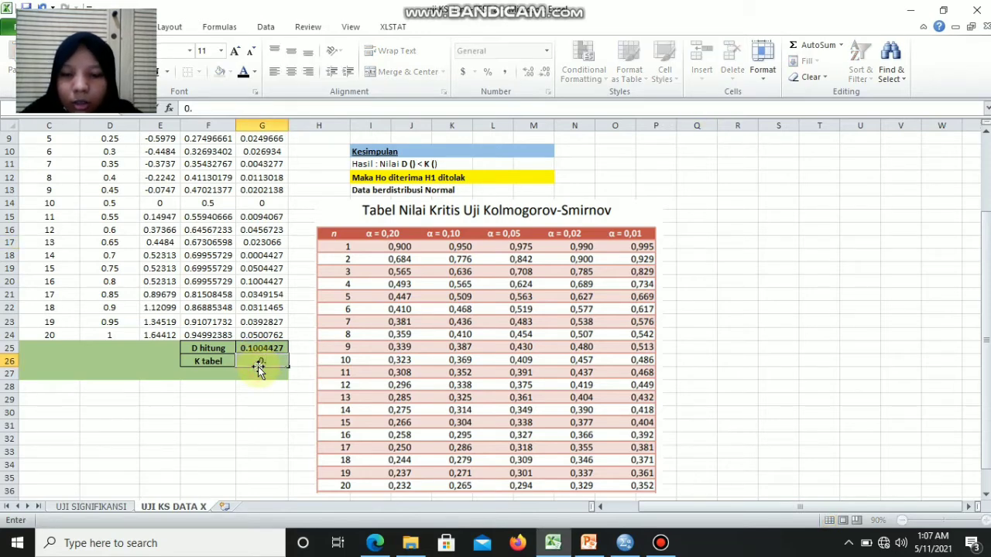
type(".031")
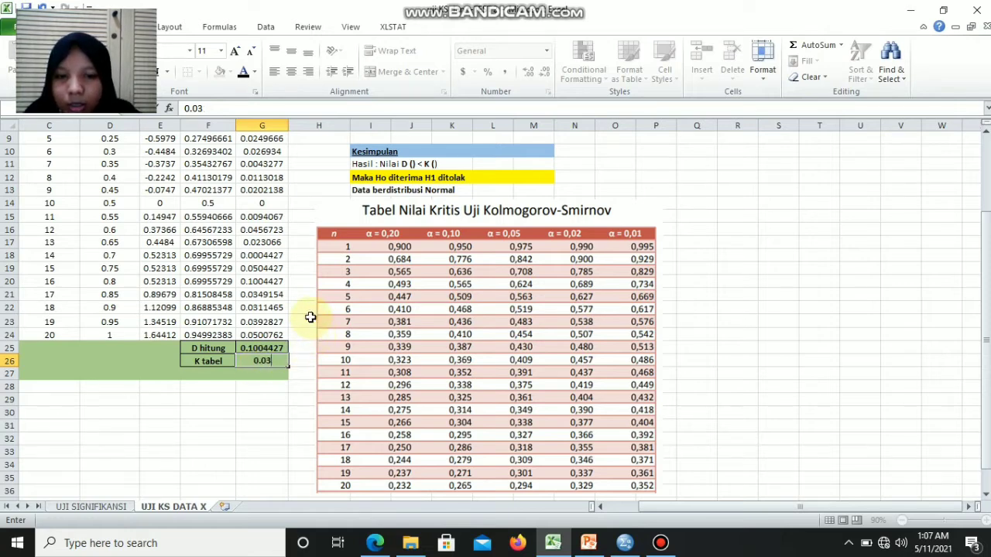
type("01")
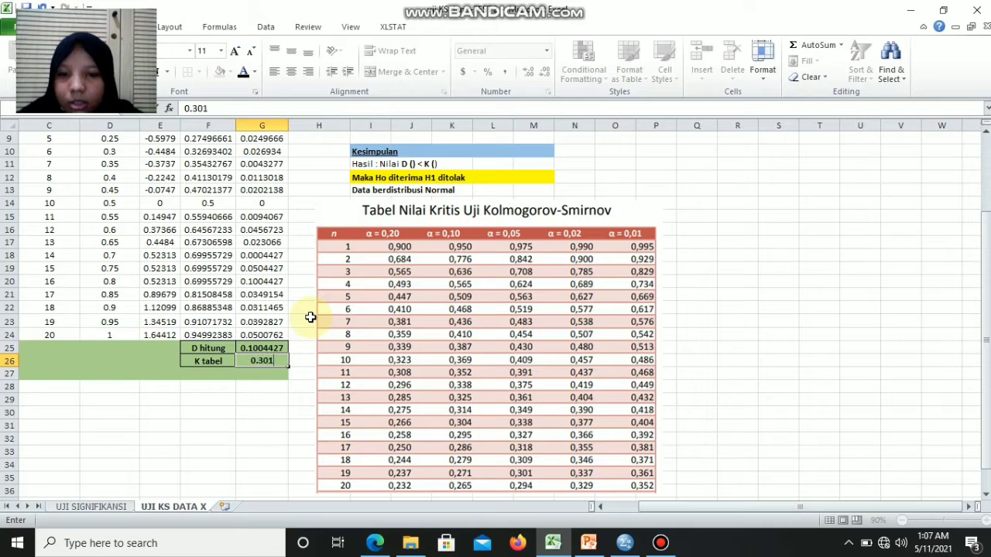
key("Return")
Complete the Kesimpulan result line in I11 as "Hasil : Nilai D (0.1004427) < K (0.301)".
key("Up")
key("Up")
key("Up")
key("Up")
key("Up")
key("Up")
key("Up")
key("Up")
key("Up")
key("Up")
key("Up")
key("Up")
key("Up")
key("Up")
key("Up")
key("Up")
key("Up")
key("Up")
key("Up")
key("Up")
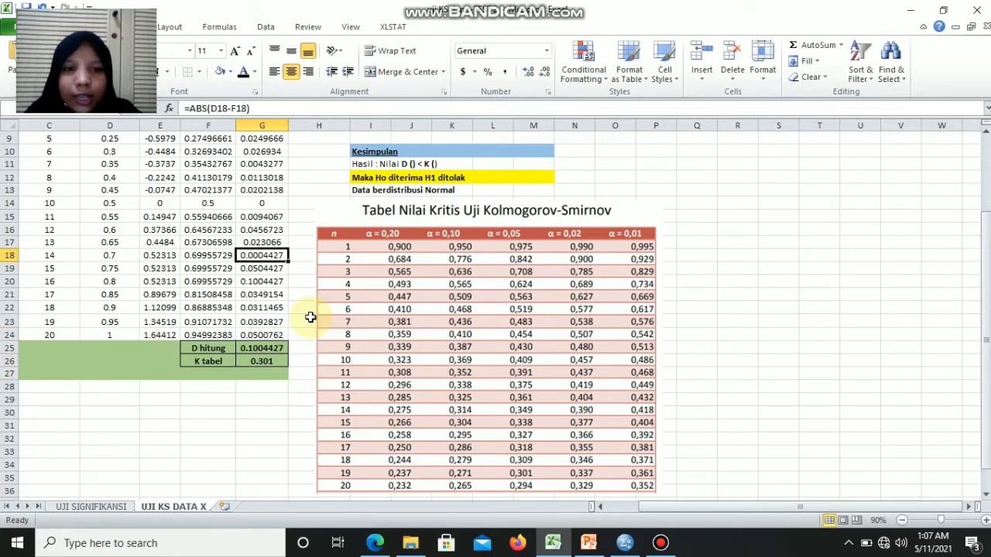
key("Up")
key("Up")
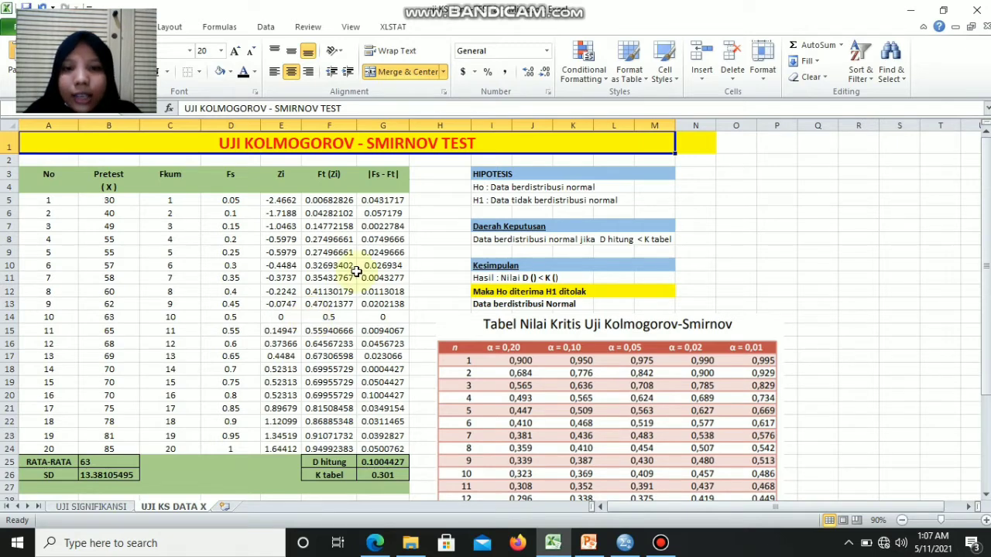
left_click(528, 277)
left_click(500, 278)
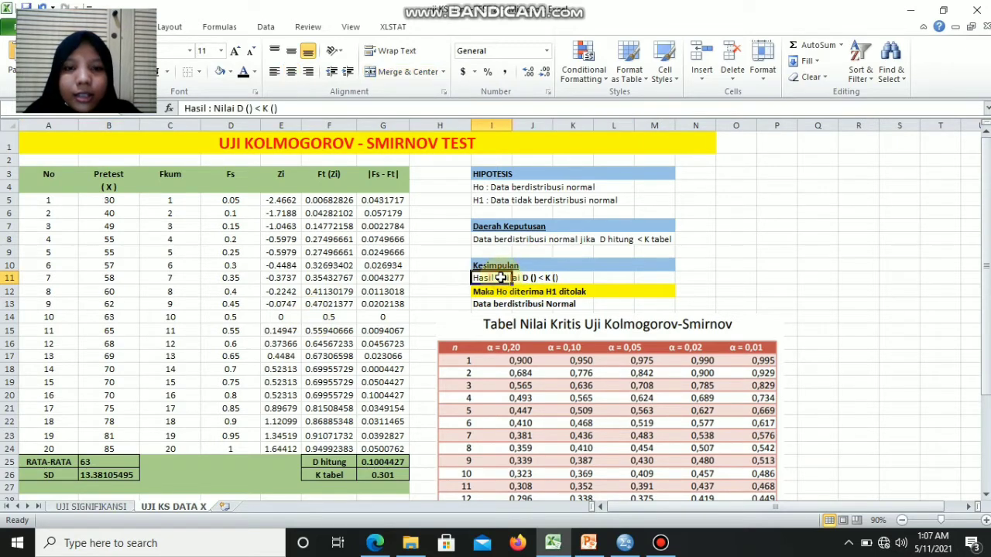
key("Down")
key("Down")
key("Down")
key("Down")
key("Down")
key("Down")
key("Down")
key("Down")
key("Down")
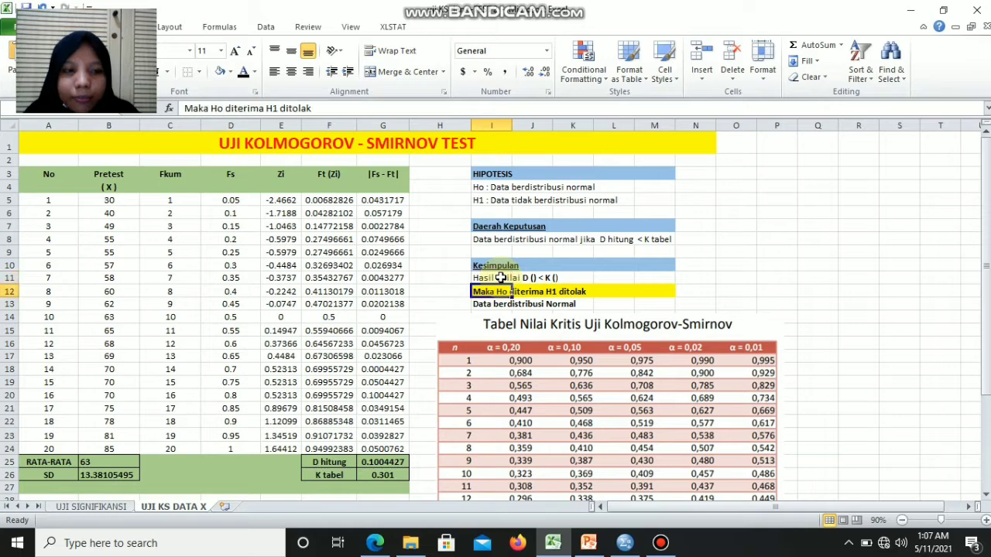
left_click(521, 275)
left_click(481, 274)
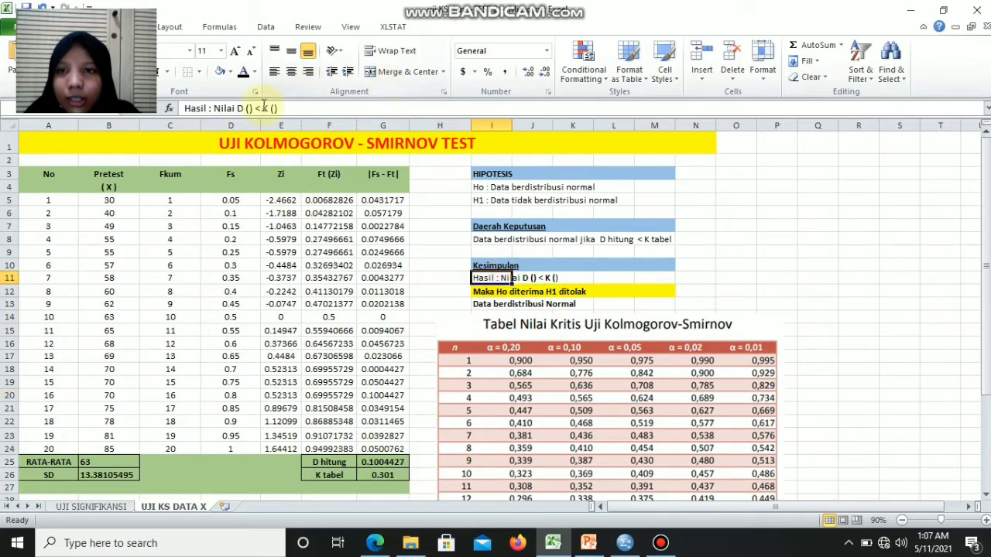
left_click(249, 108)
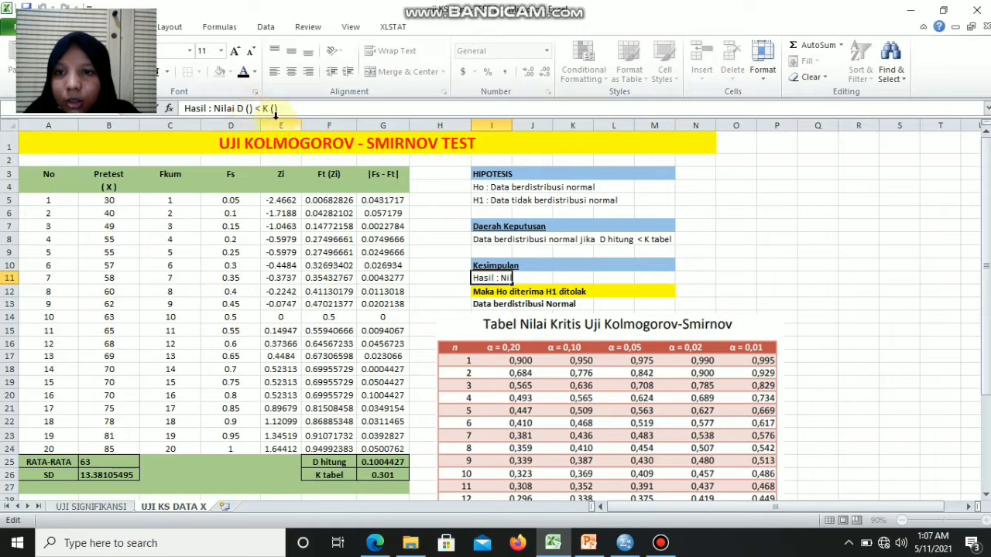
type("0.")
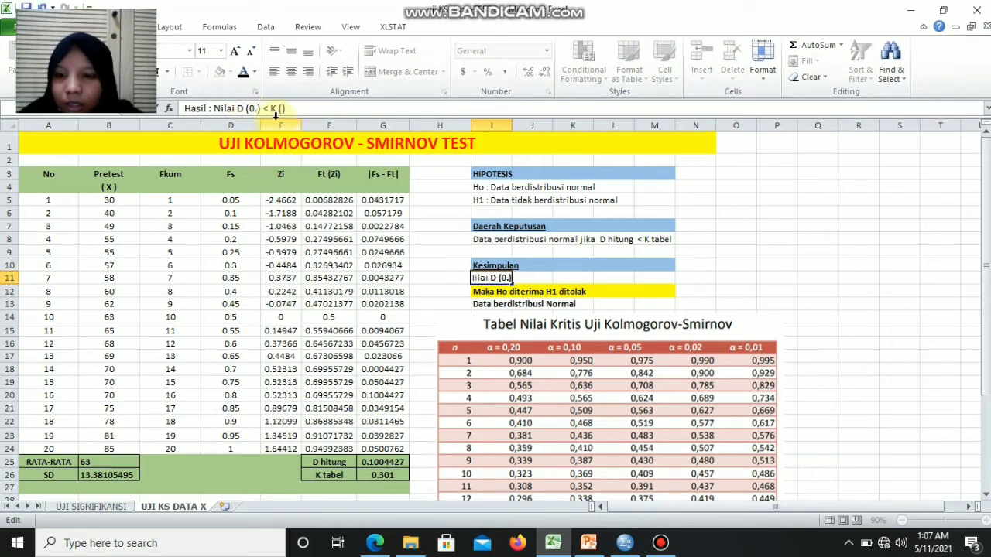
type("100")
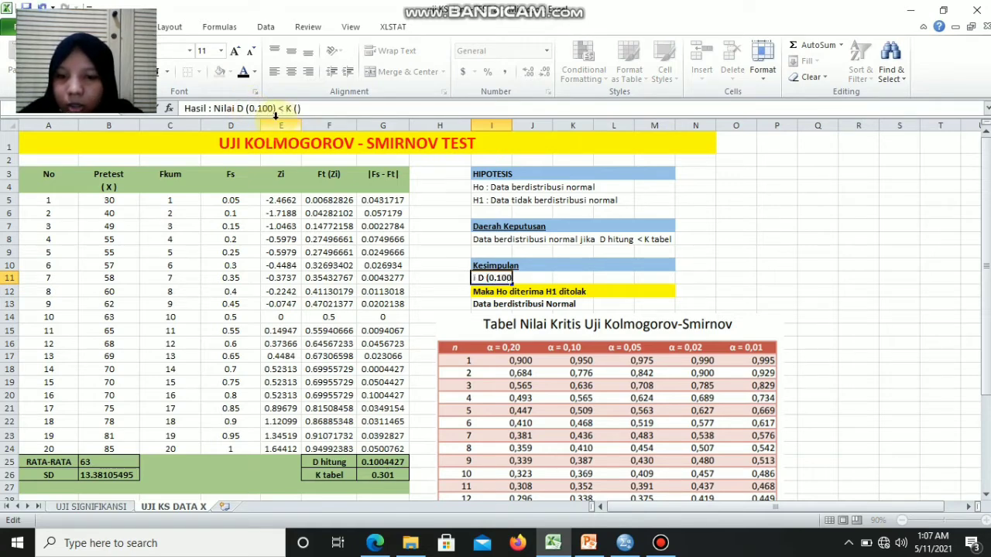
type("4427")
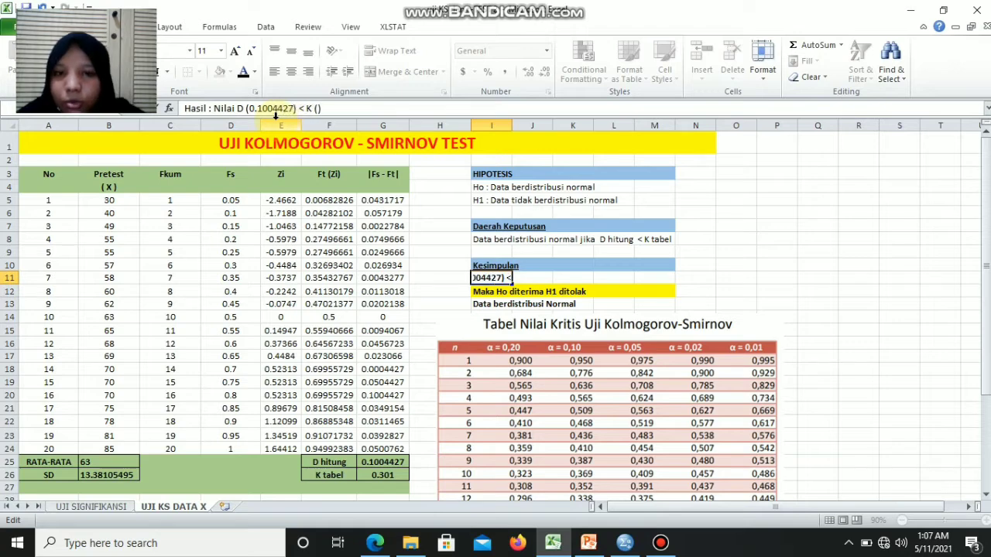
left_click(318, 109)
type("0.301")
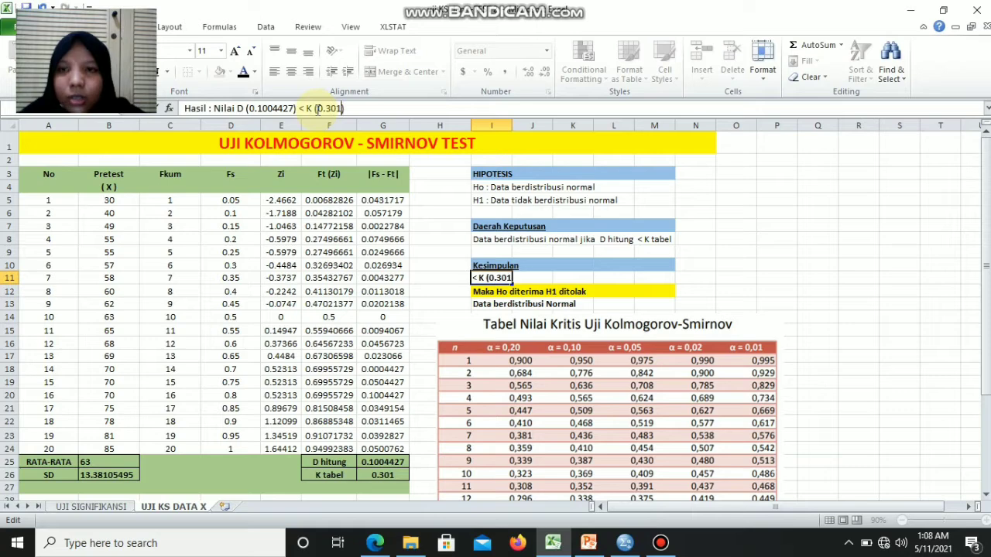
left_click(341, 187)
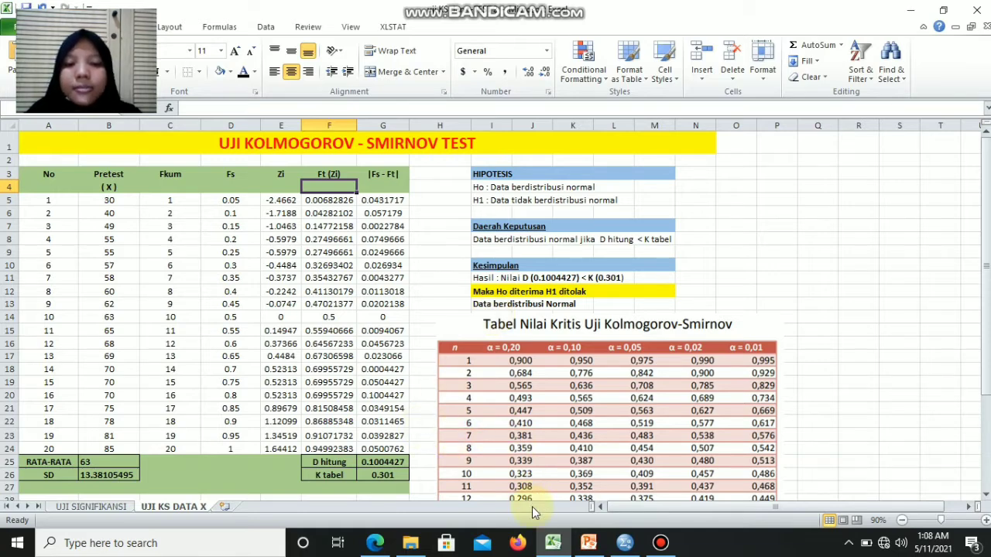
Switch to the SPSS Statistics data editor and show the case data grid instead of the variable definitions.
left_click(625, 542)
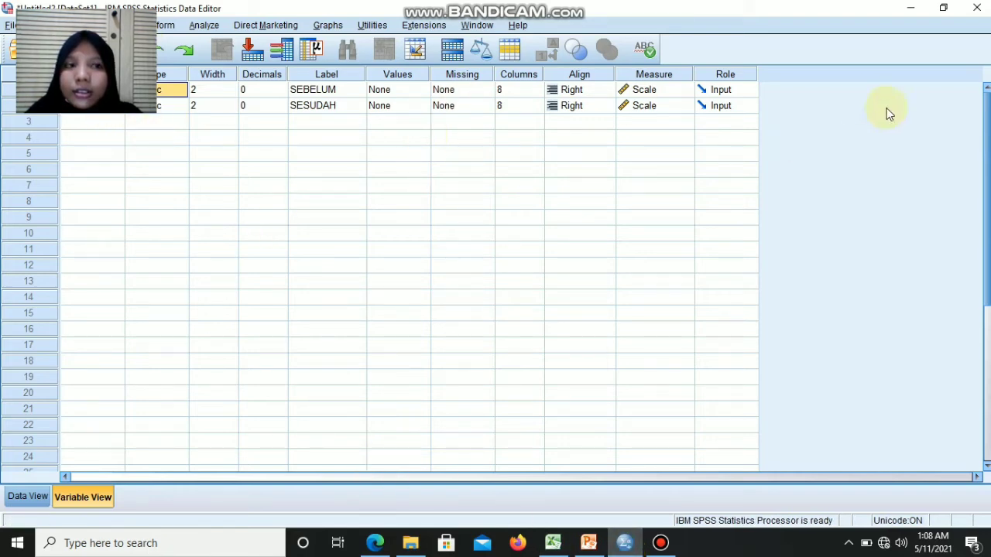
mouse_move(989, 141)
left_mouse_down()
mouse_move(986, 177)
mouse_move(989, 141)
left_mouse_up()
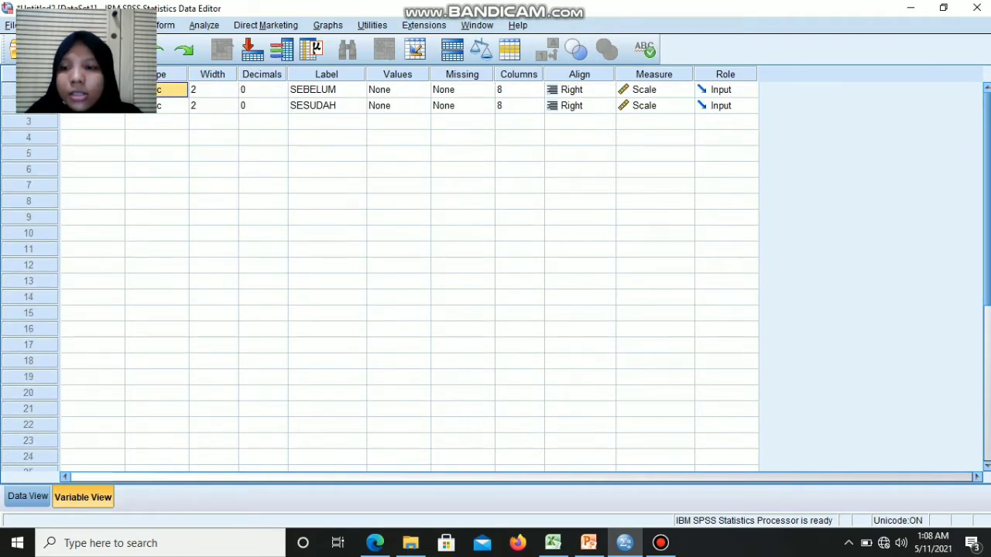
left_click(31, 497)
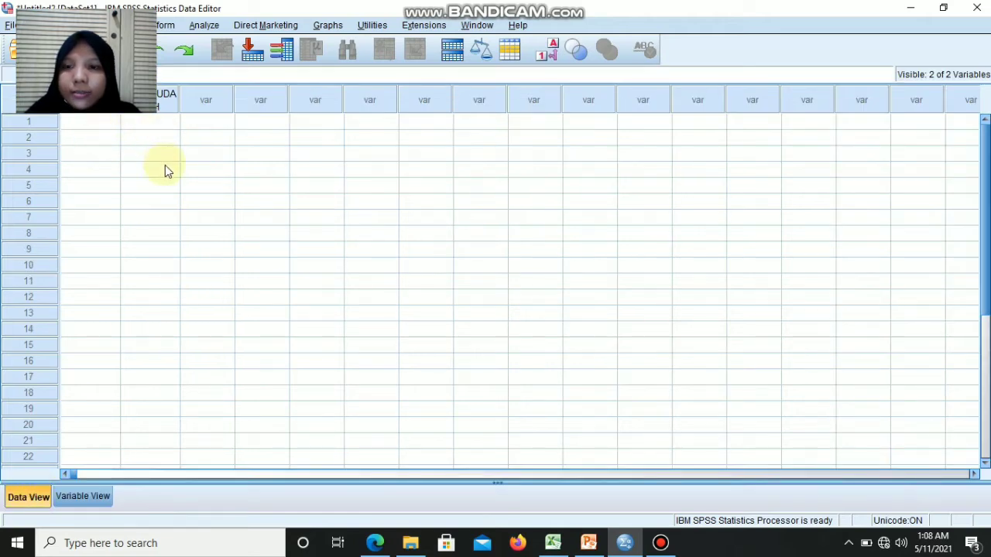
Switch back to the Excel workbook and copy the pretest scores in B5:B24.
left_click(587, 547)
left_click(588, 547)
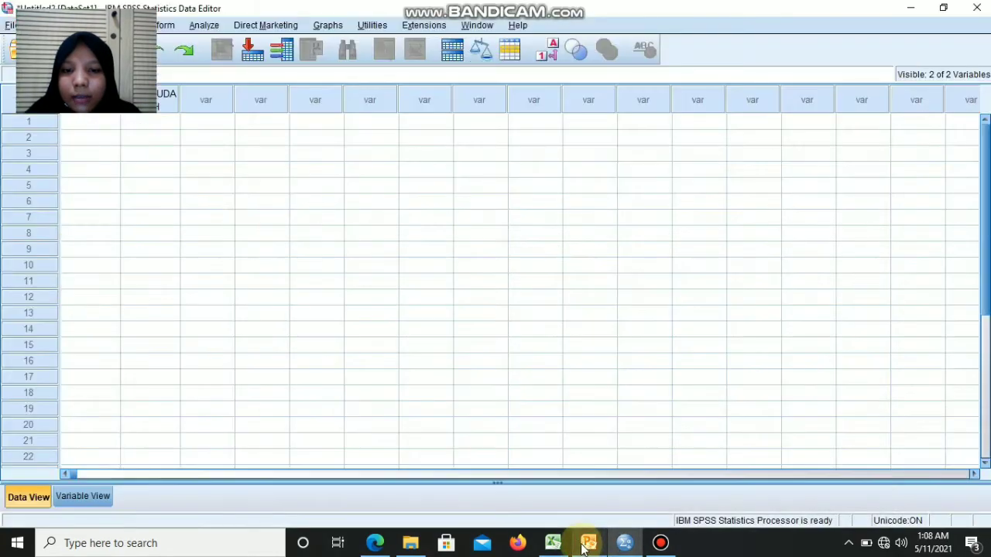
left_click(553, 543)
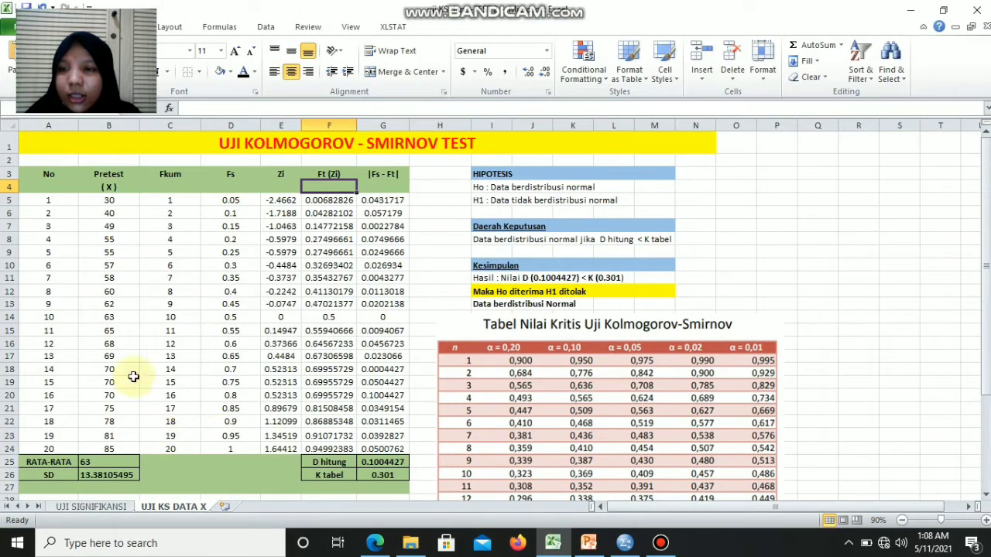
left_click_drag(114, 199, 131, 450)
key("ctrl+c")
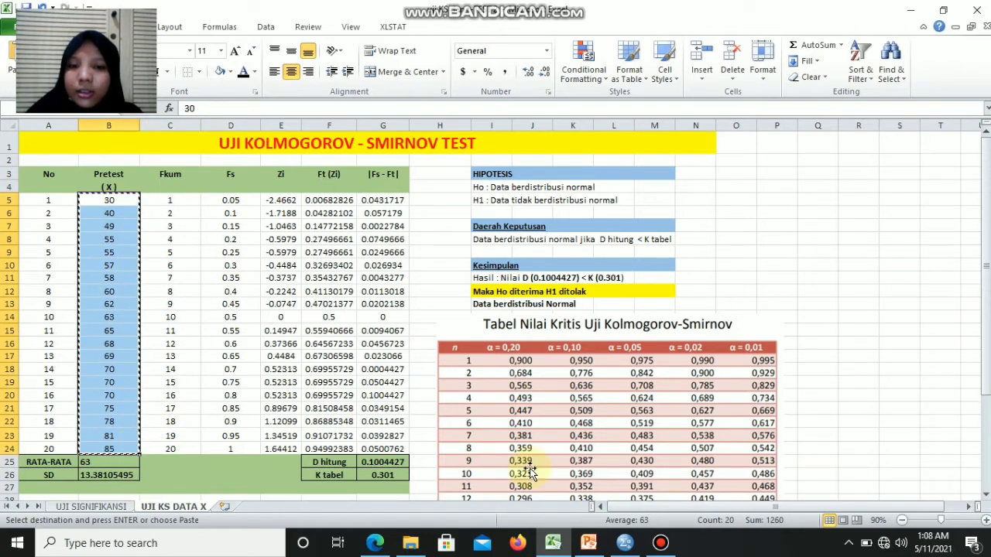
Switch to the SPSS Statistics data editor and paste the copied pretest scores into the SEBELUM column from row 1.
left_click(624, 542)
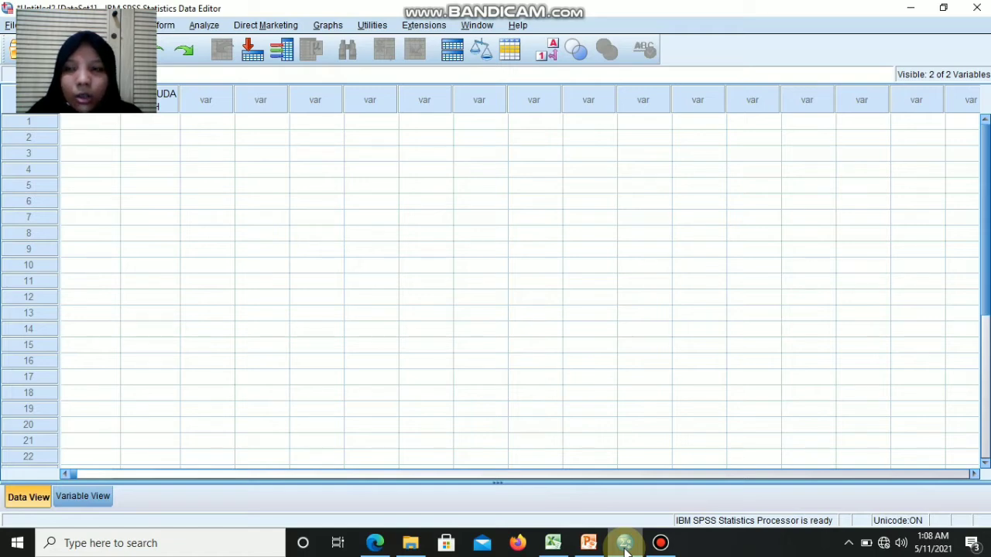
left_click(86, 124)
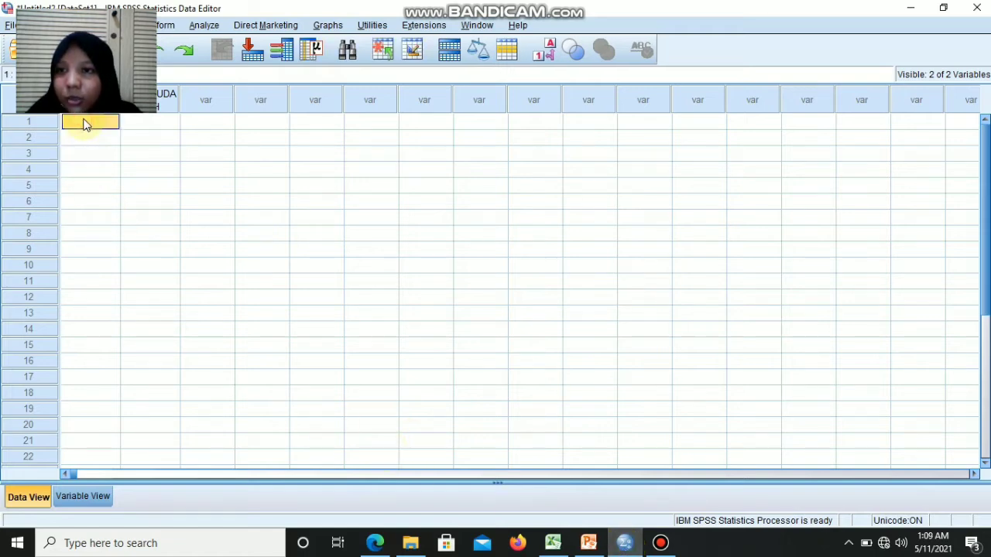
key("ctrl+v")
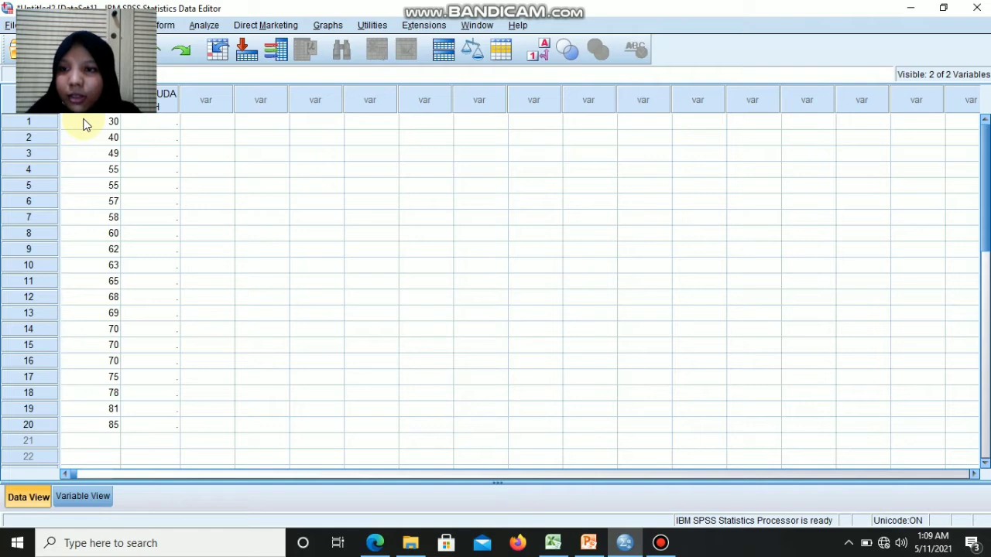
left_click_drag(87, 124, 104, 428)
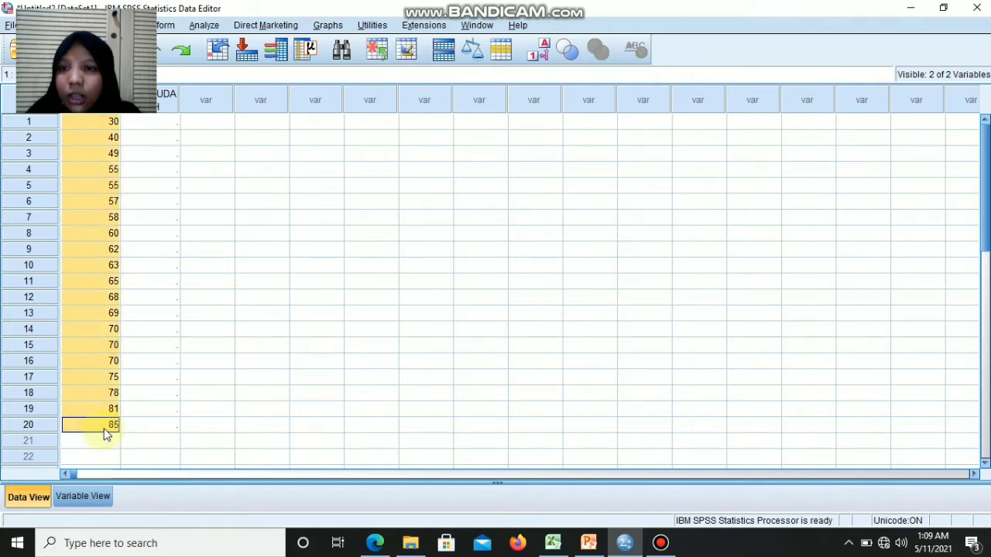
Run the legacy nonparametric 1-Sample K-S test on SEBELUM against the Normal distribution.
left_click(207, 26)
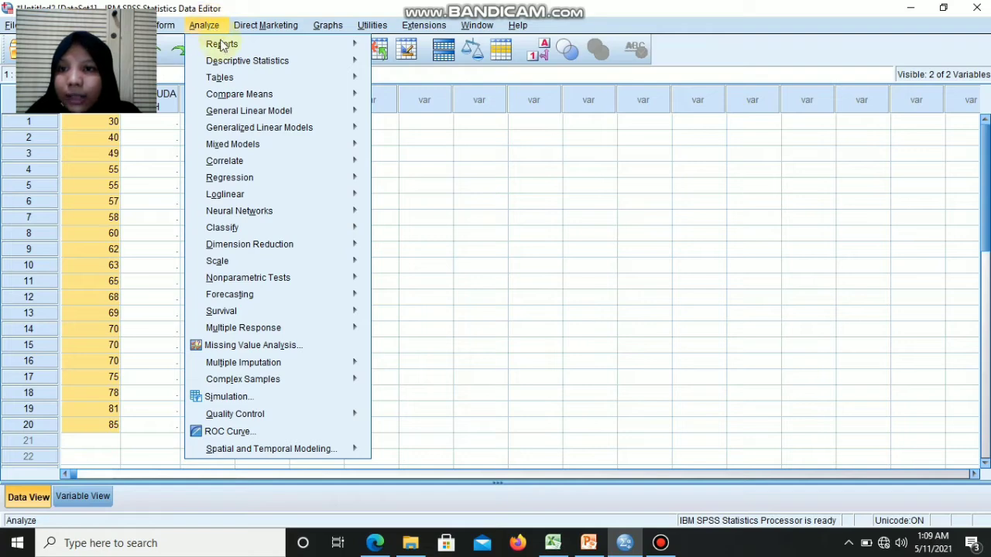
mouse_move(357, 287)
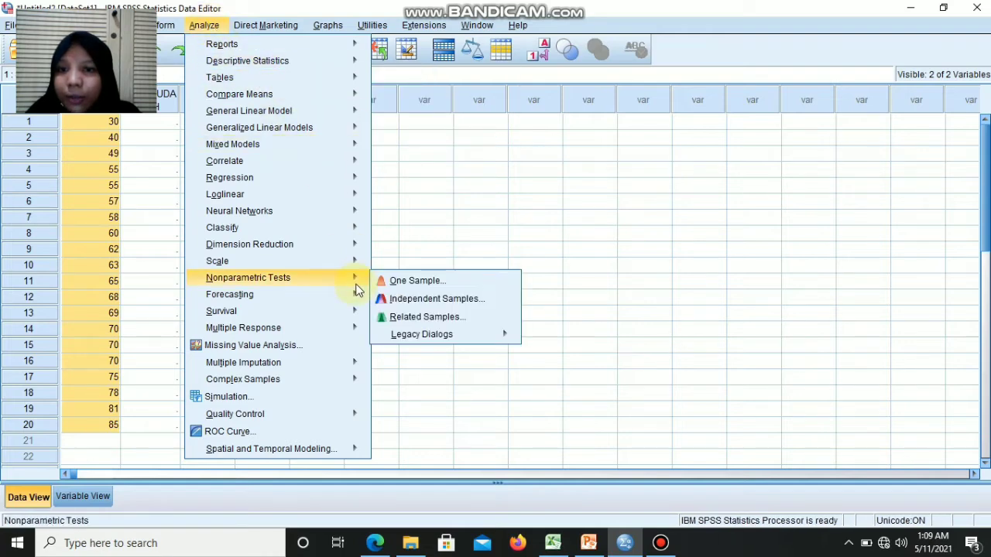
mouse_move(461, 334)
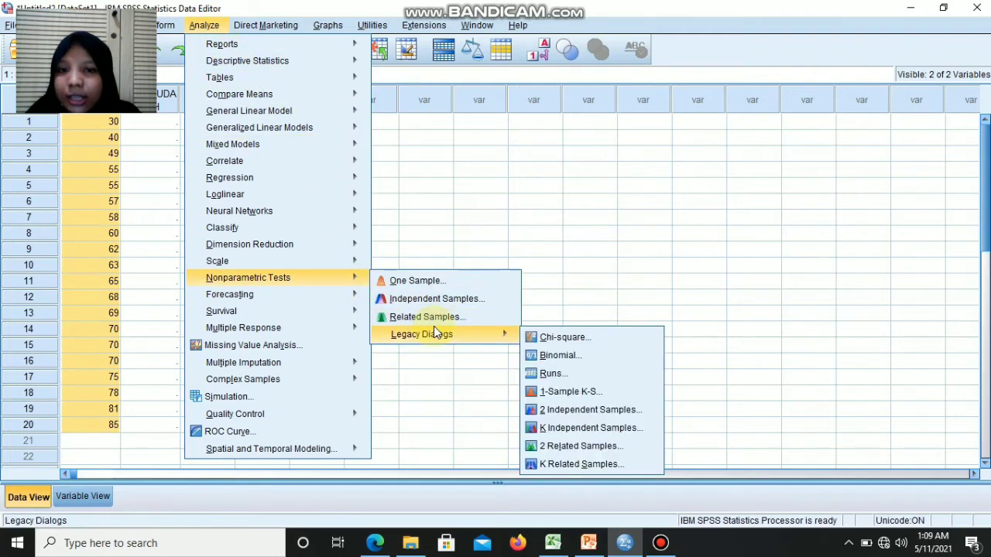
left_click(586, 394)
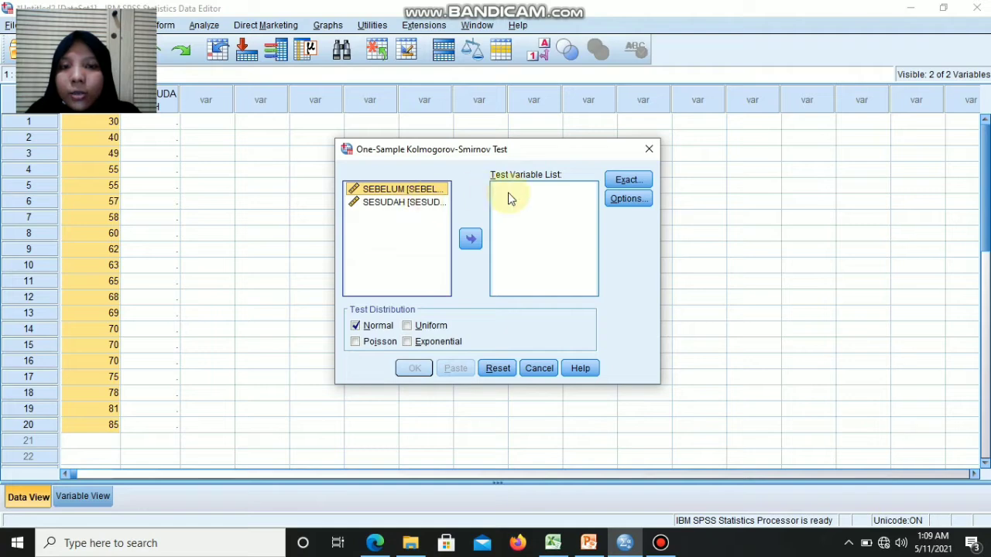
left_click(471, 238)
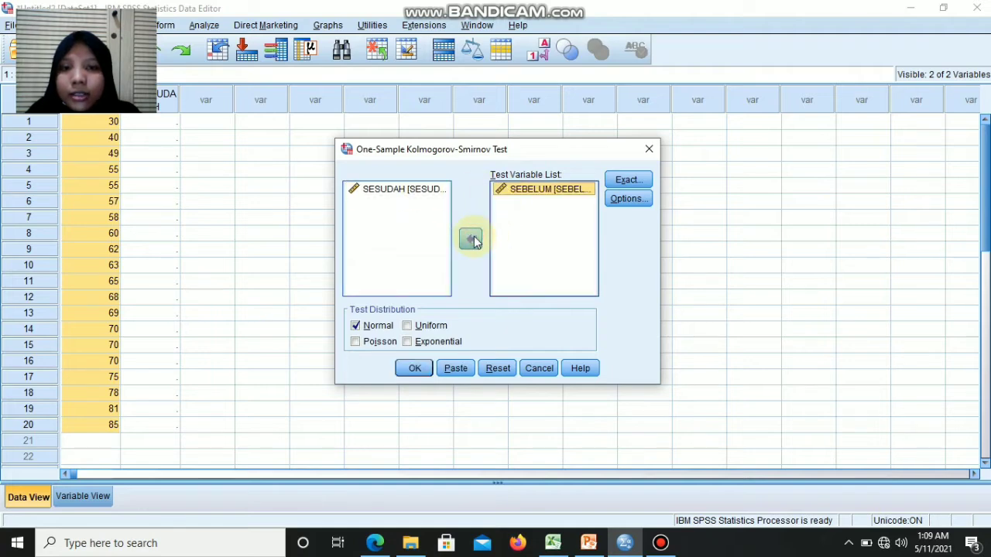
left_click(414, 374)
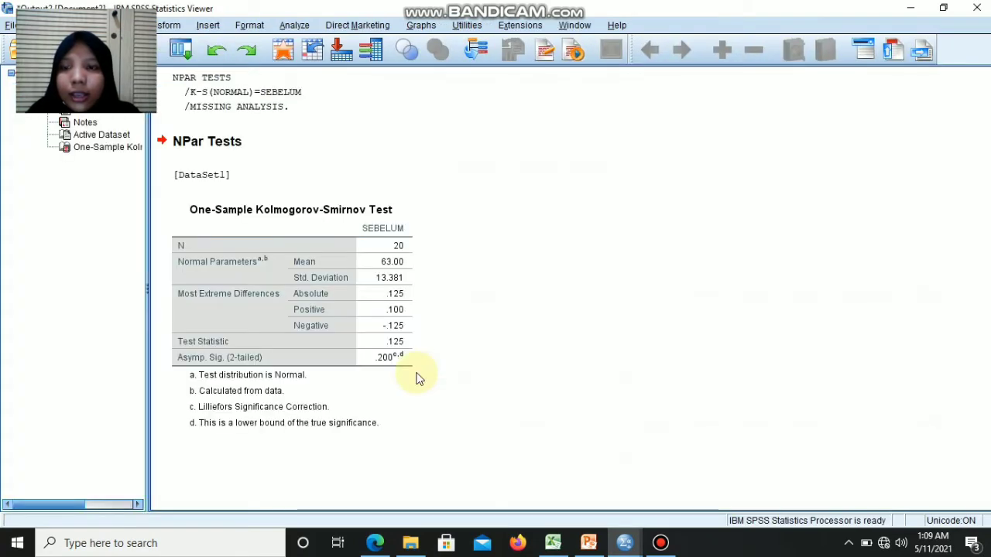
Place the SPSS output beside the Excel worksheet, compare its mean and standard deviation with RATA-RATA and SD, and maximize the output again.
left_click(310, 336)
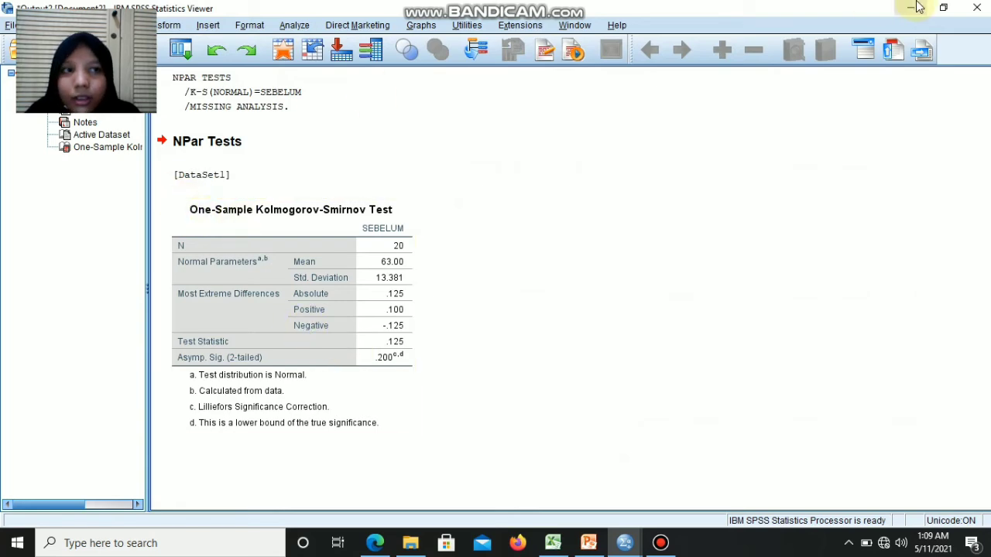
left_click(943, 7)
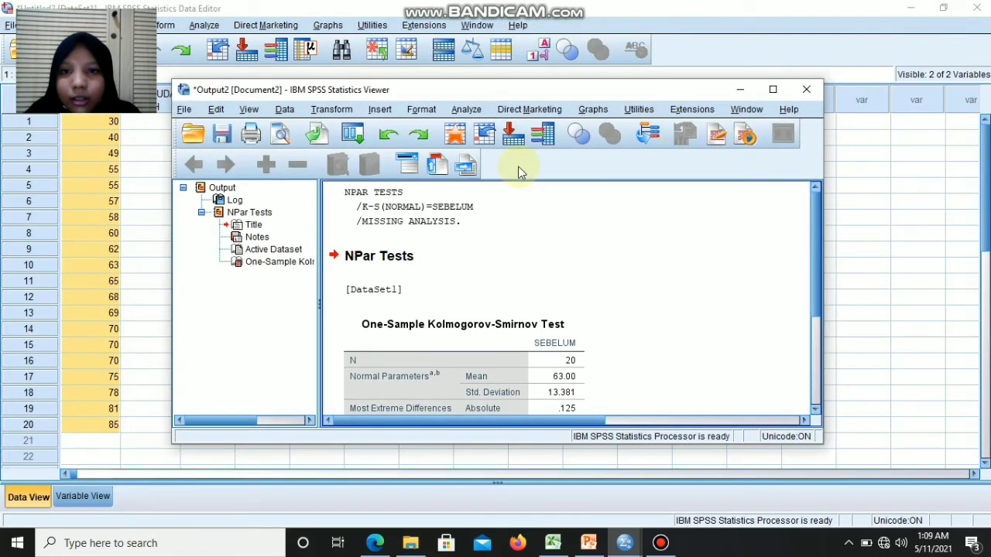
left_click(555, 544)
mouse_move(627, 548)
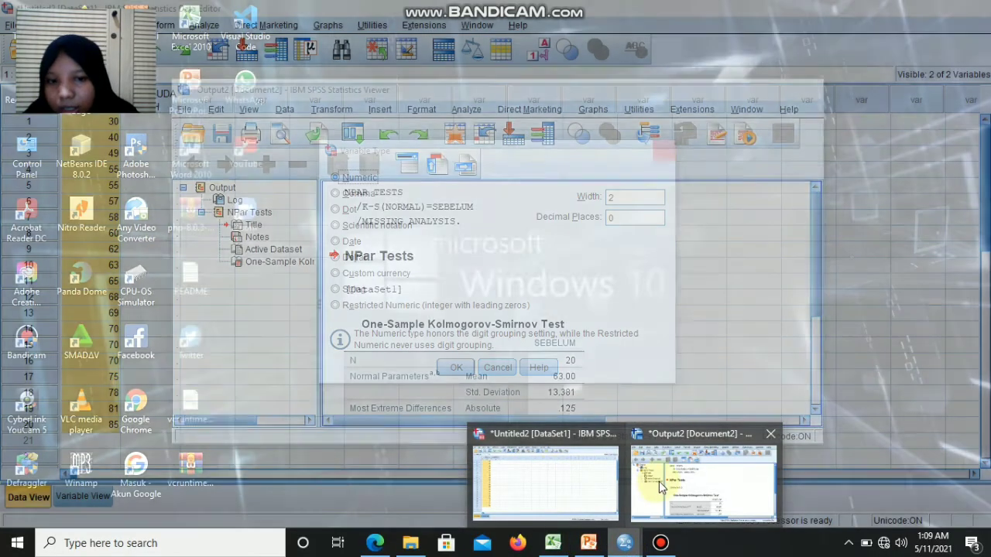
left_click(662, 482)
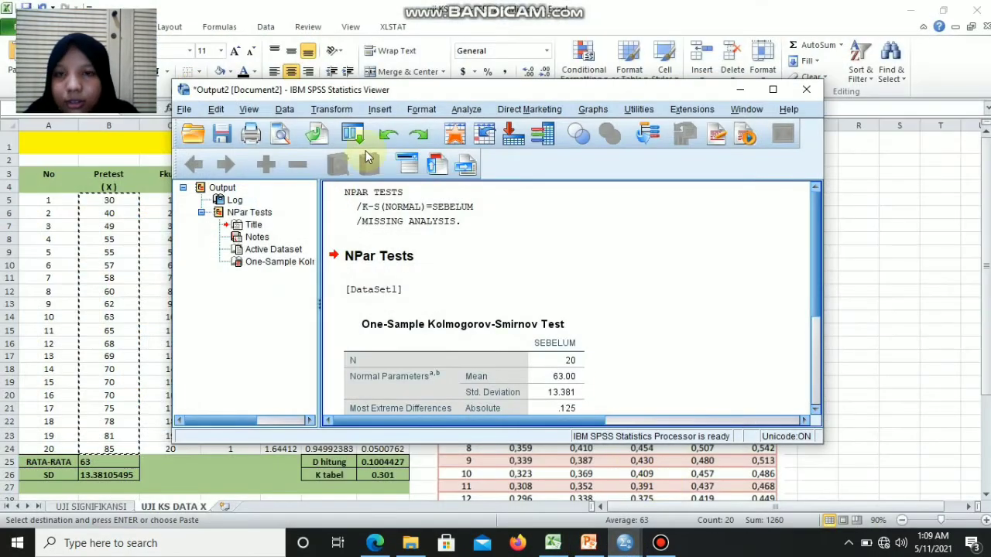
left_click_drag(821, 160, 577, 131)
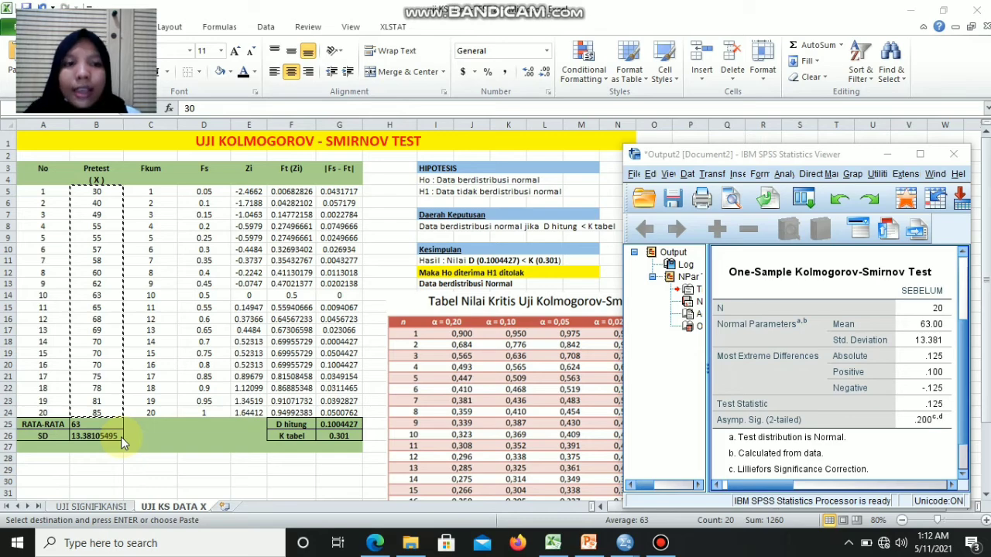
left_click(919, 154)
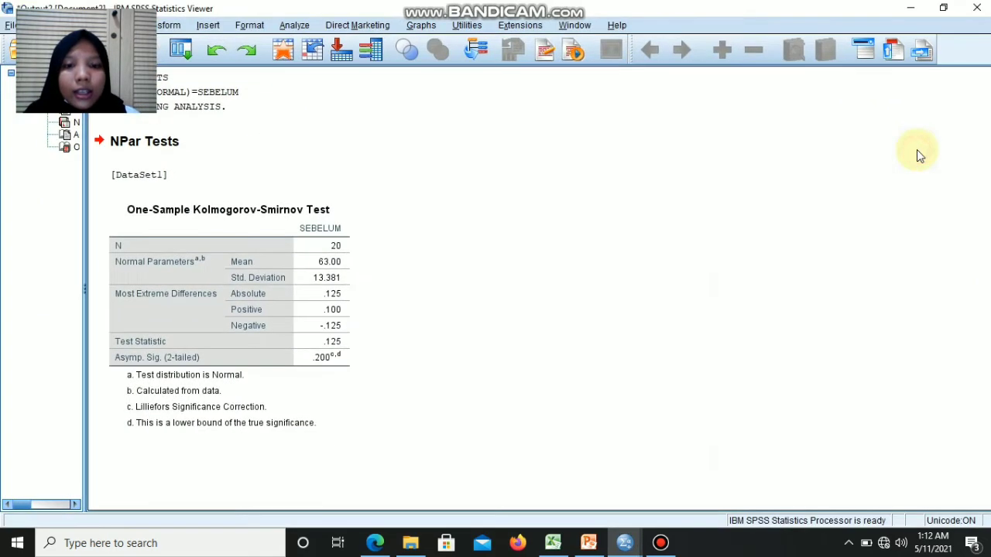
Switch to the Excel workbook and copy the posttest scores in C5:C24 of the UJI SIGNIFIKANSI sheet.
left_click(553, 543)
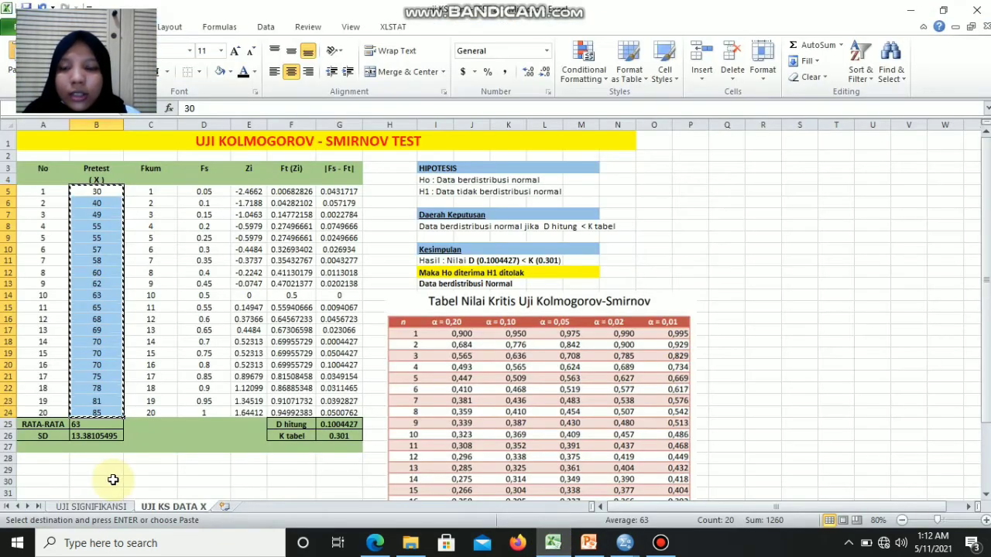
left_click(91, 507)
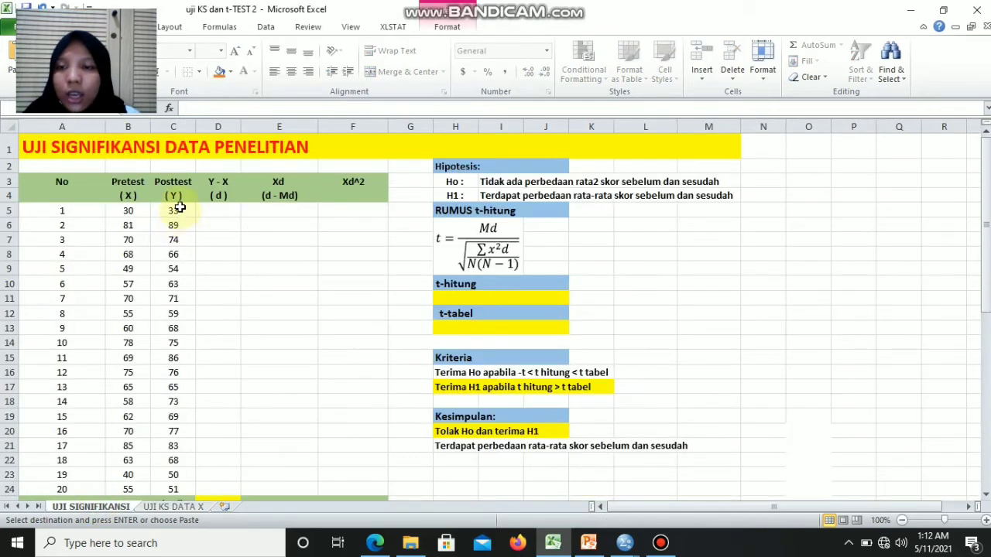
left_click_drag(175, 211, 179, 450)
key("ctrl+c")
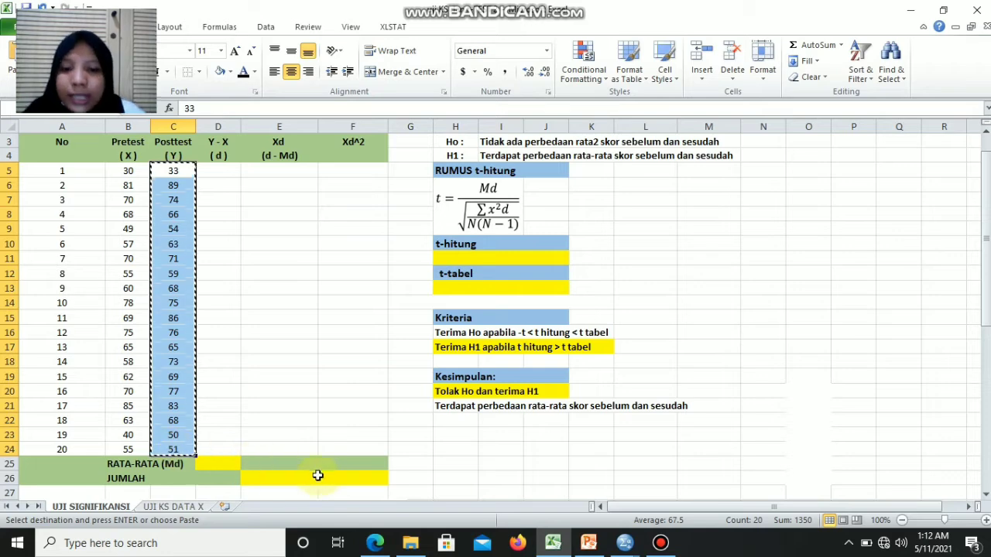
Switch back to the SPSS output of the SEBELUM test and close it without saving.
left_click(588, 542)
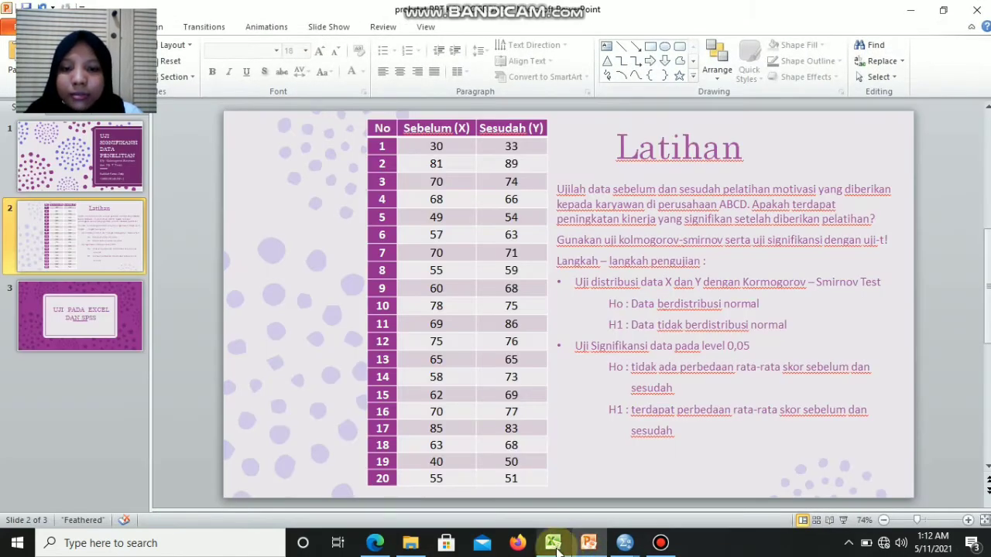
mouse_move(625, 543)
left_click(704, 476)
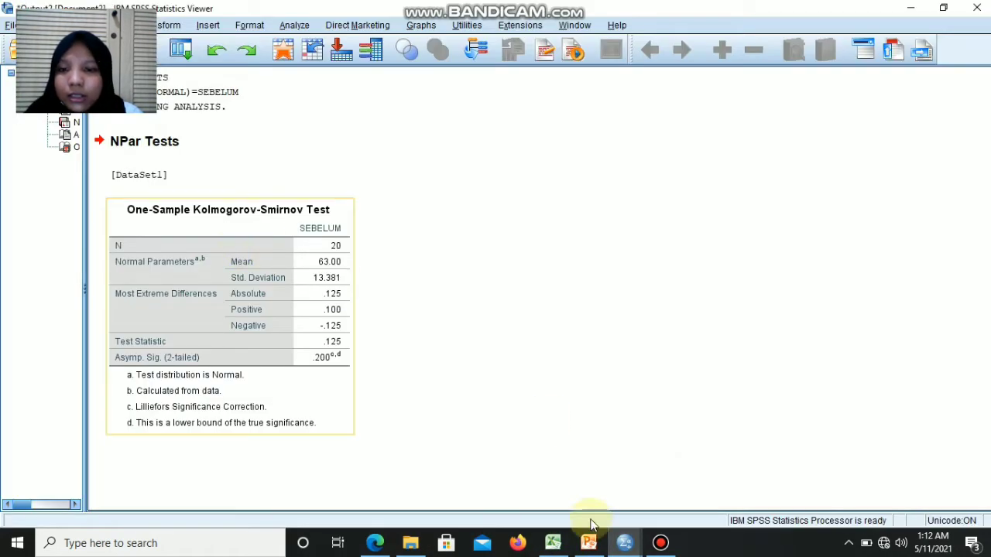
left_click(977, 8)
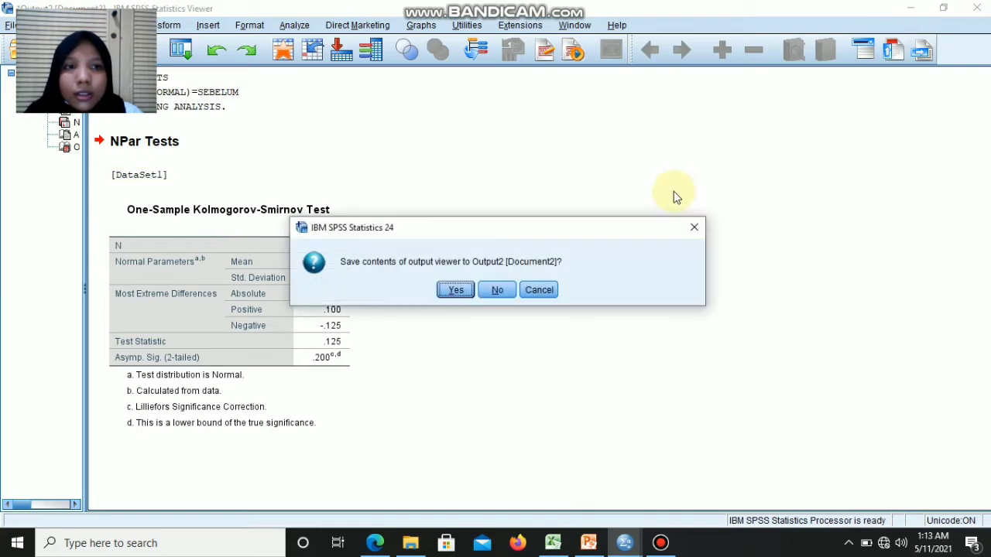
left_click(505, 289)
Paste the copied posttest scores into the SESUDAH column of the SPSS data editor and select the filled cells.
left_click(643, 551)
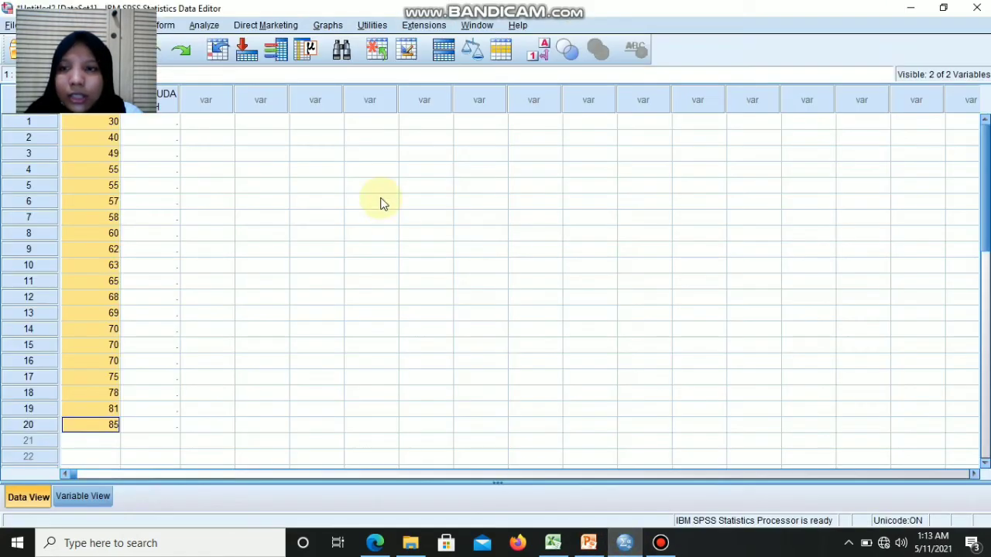
left_click(147, 125)
key("ctrl+v")
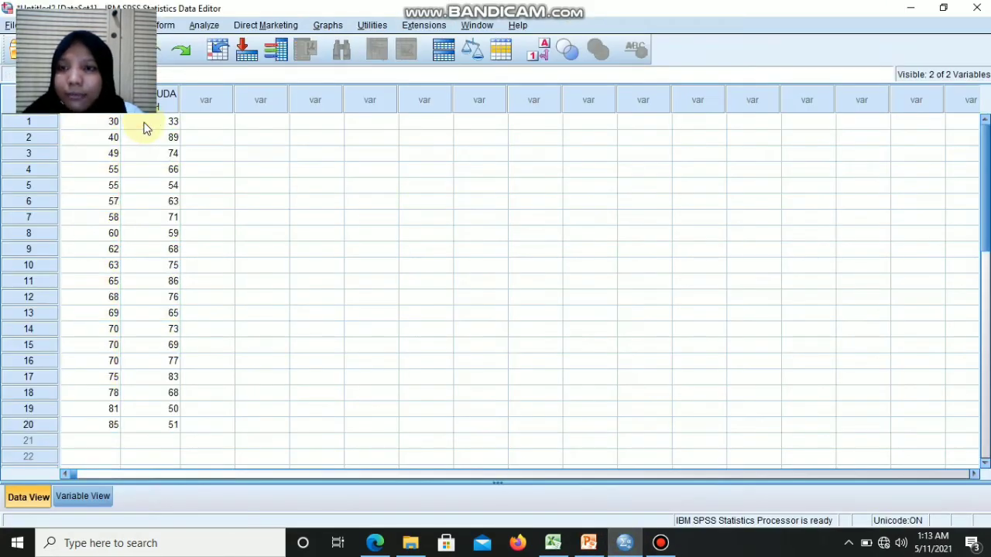
left_click_drag(147, 128, 157, 427)
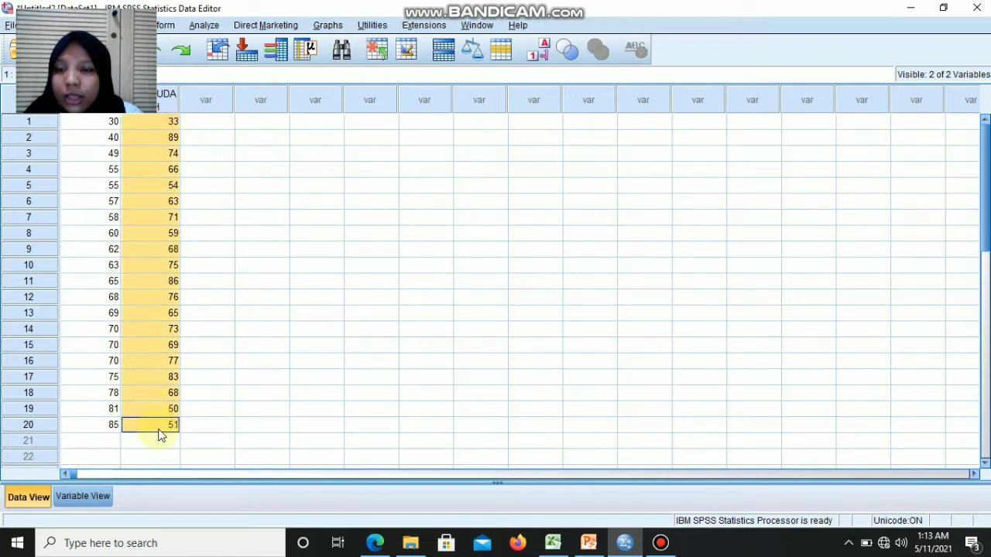
Run the legacy 1-Sample K-S test for a Normal distribution on SESUDAH instead of SEBELUM, and close its output without saving.
left_click(209, 26)
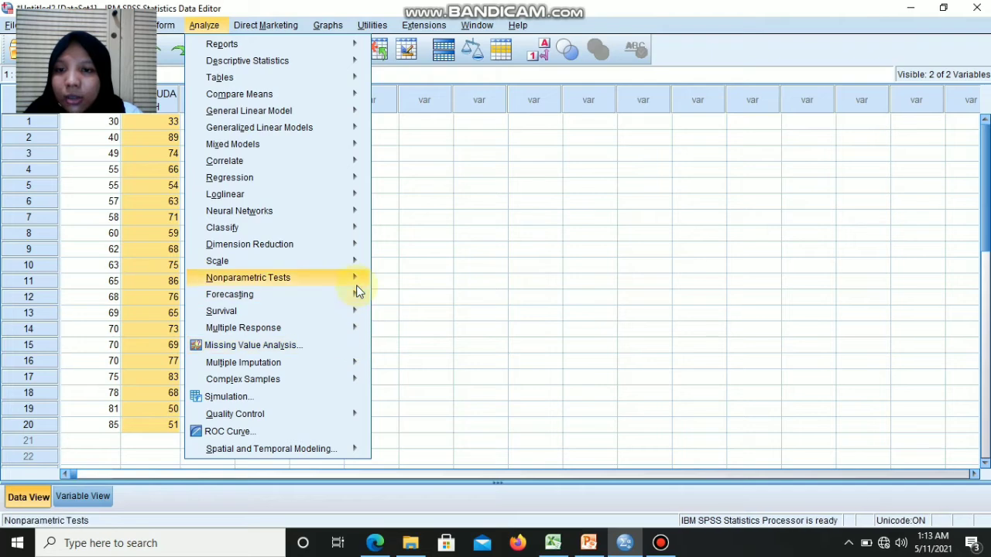
mouse_move(360, 281)
mouse_move(464, 335)
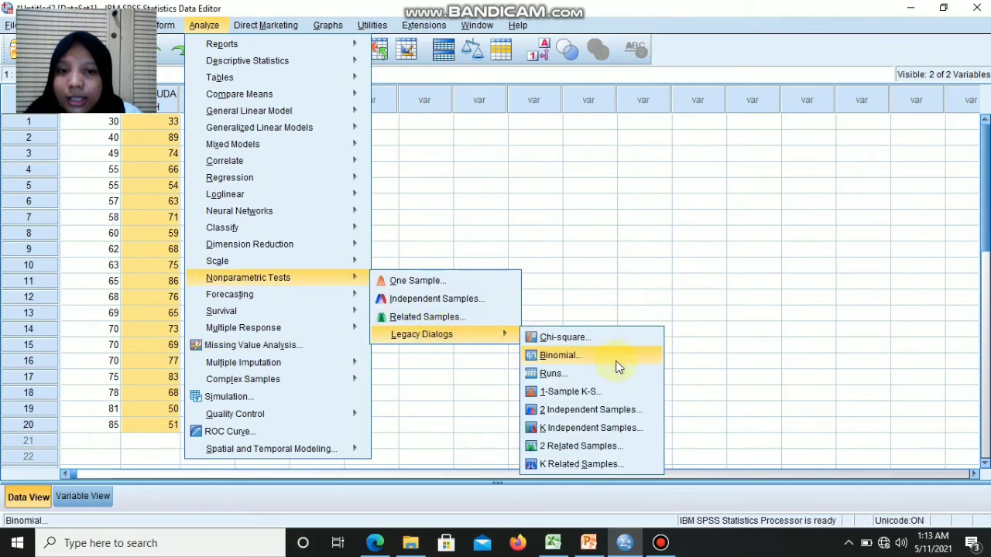
left_click(620, 395)
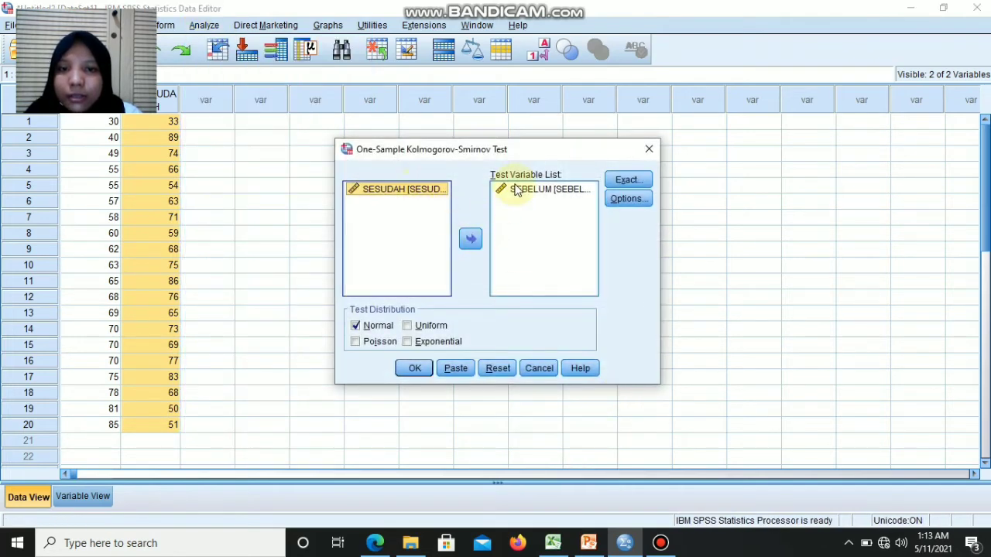
left_click(503, 192)
left_click(471, 240)
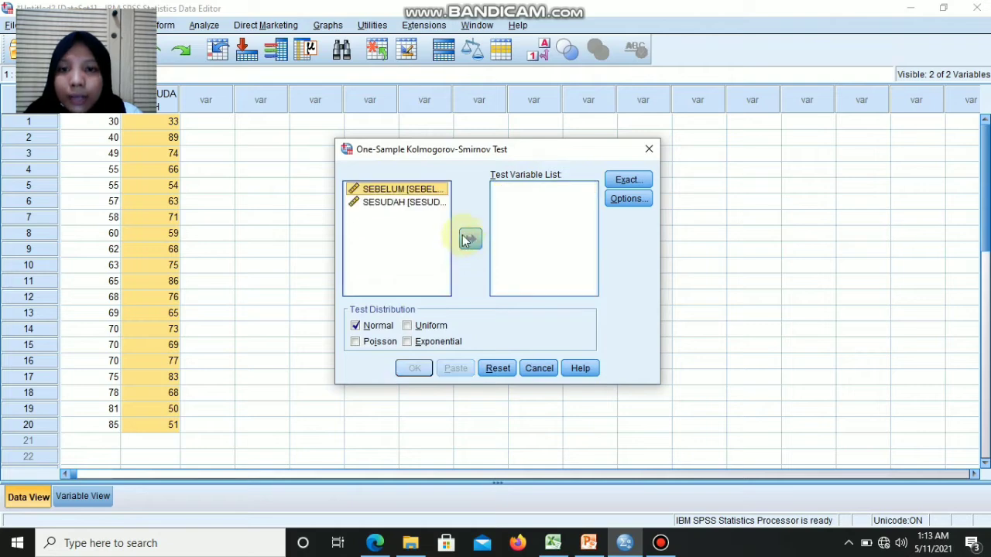
left_click(408, 201)
left_click(471, 239)
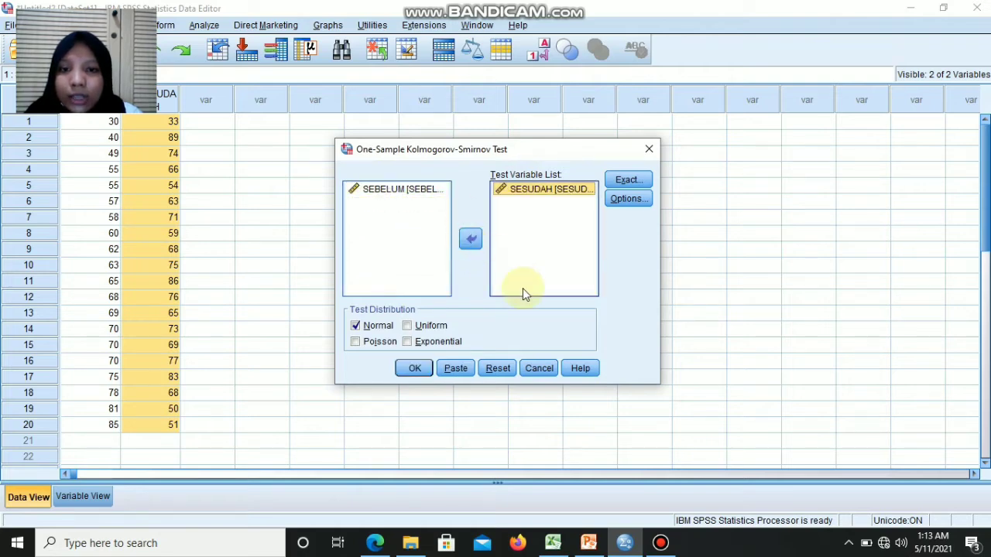
left_click(418, 369)
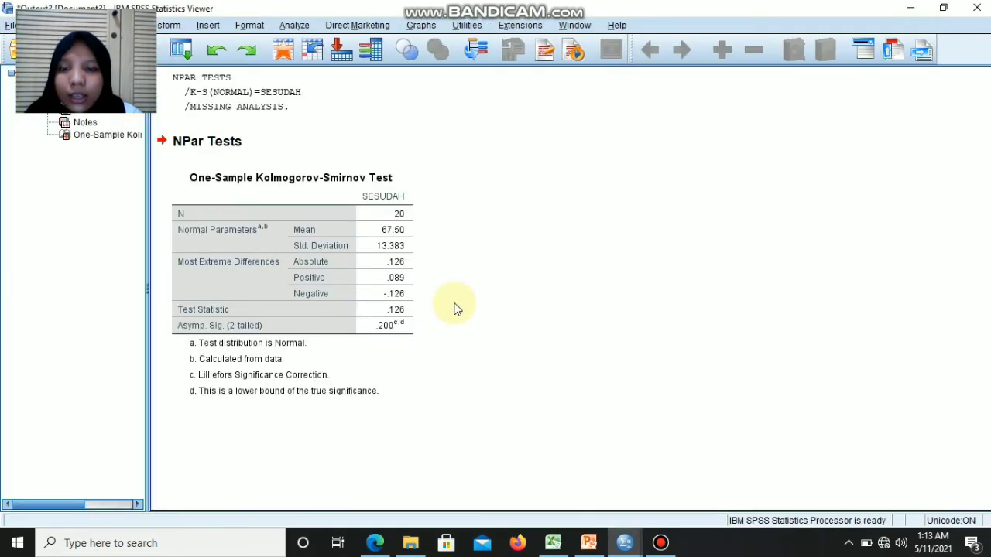
left_click(977, 7)
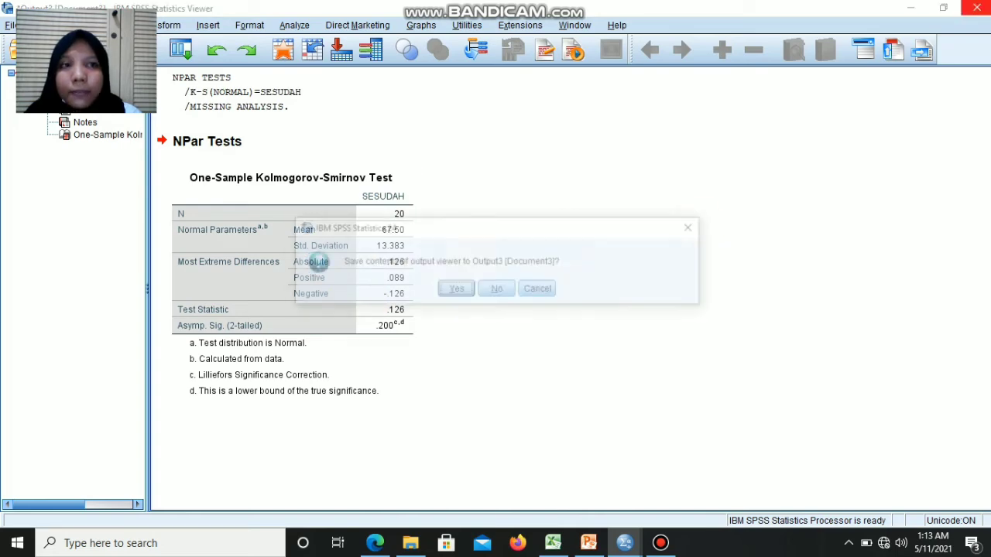
left_click(487, 296)
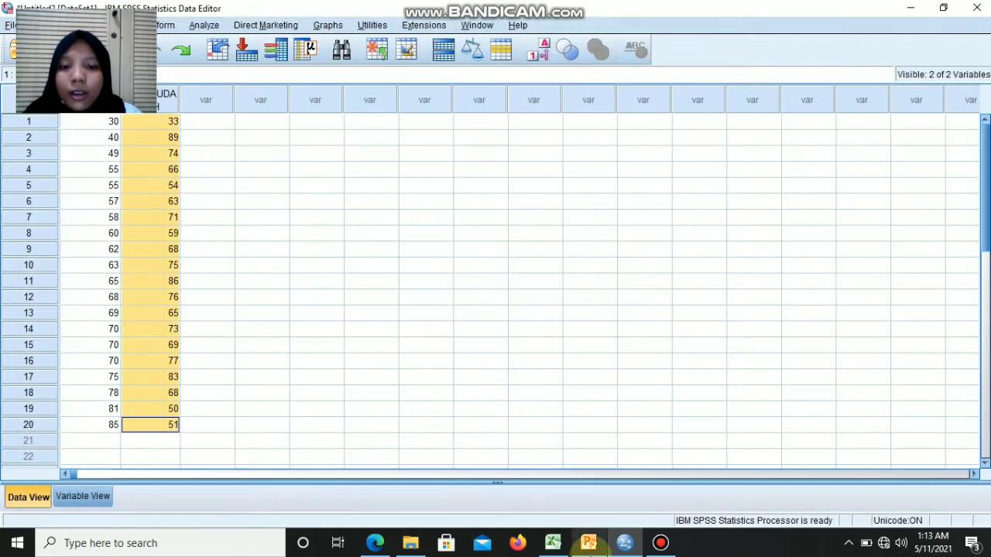
Switch to the Excel workbook and select the paired pretest and posttest scores in B5:C24 of the UJI SIGNIFIKANSI sheet.
left_click(552, 543)
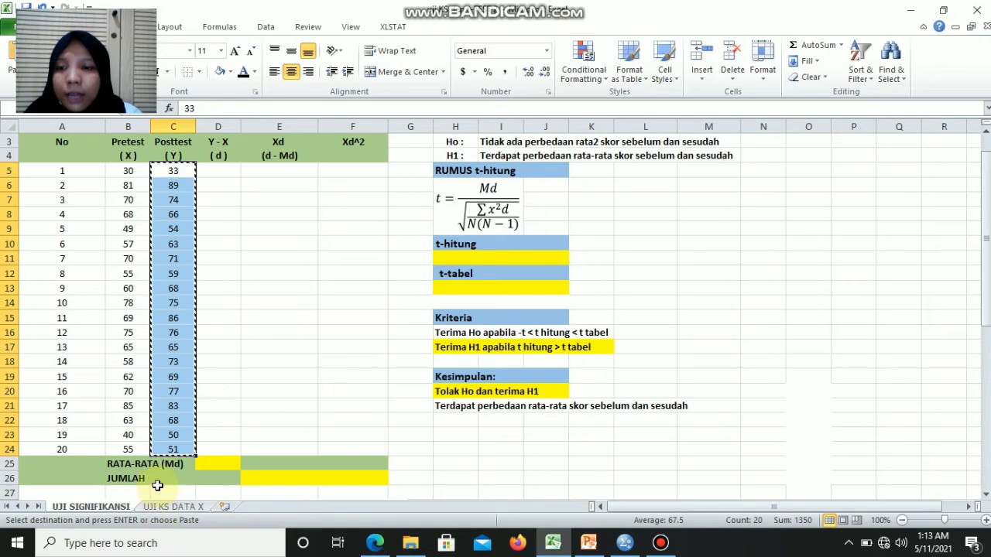
key("Up")
key("Up")
key("Up")
key("Up")
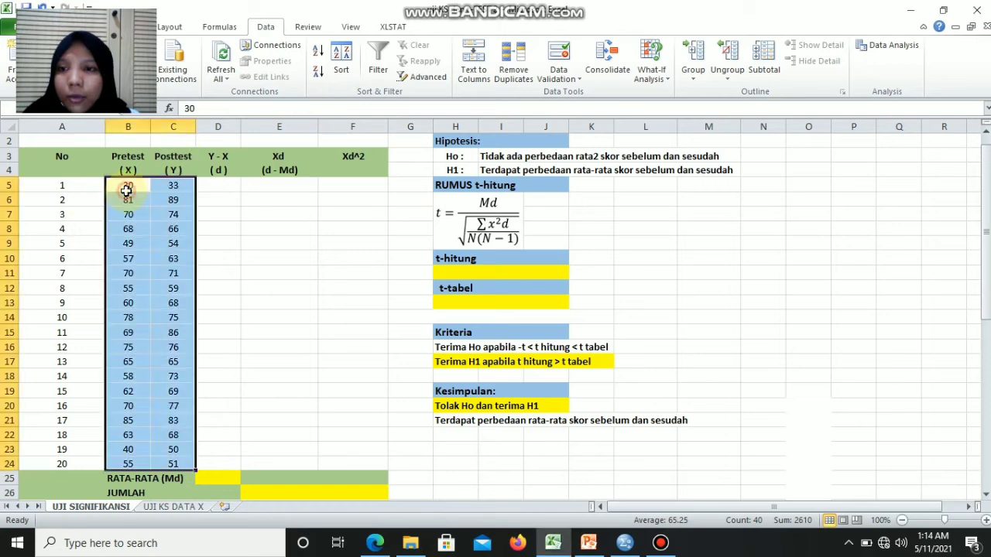
Sort the selected pretest and posttest pairs by Column B values from smallest to largest, treating the data as having no headers.
left_click(352, 72)
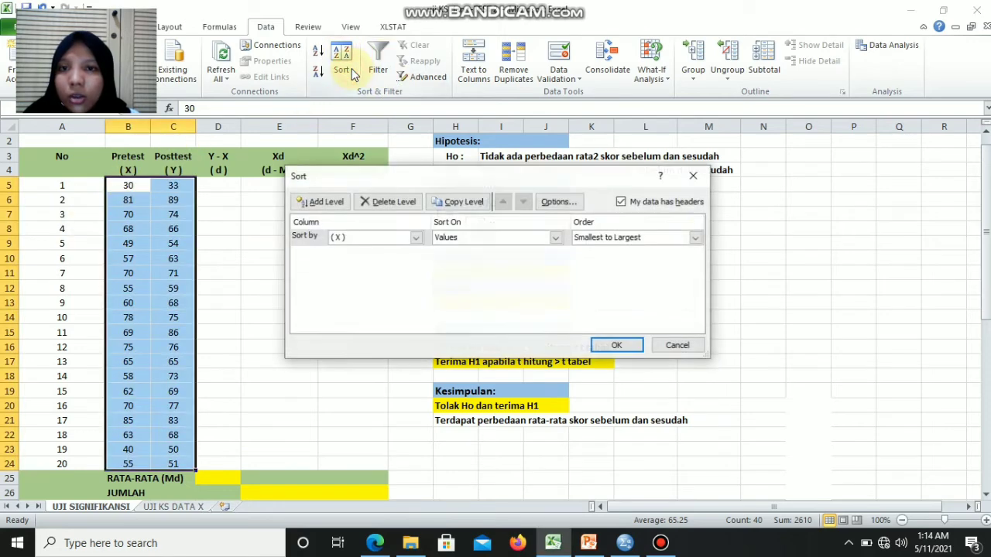
left_click(624, 202)
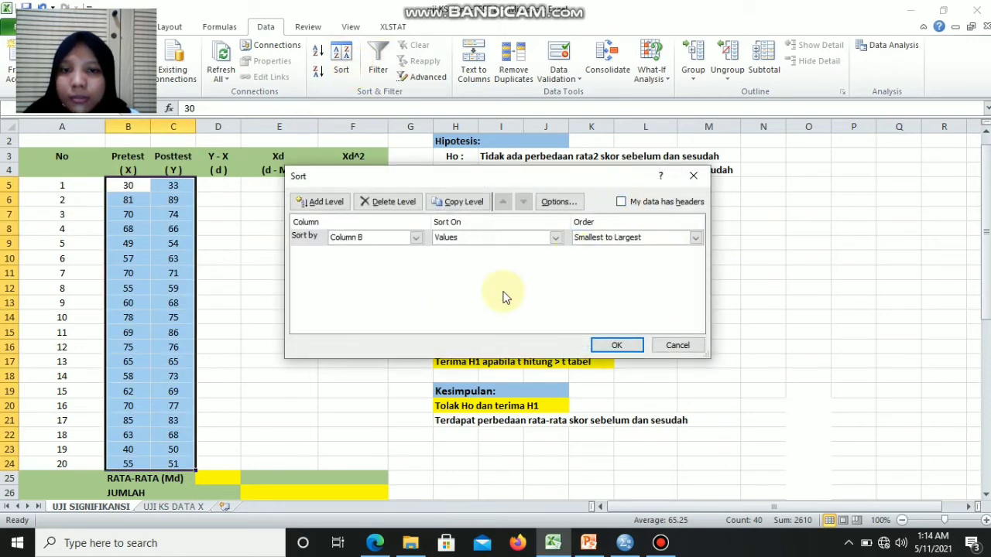
left_click(622, 202)
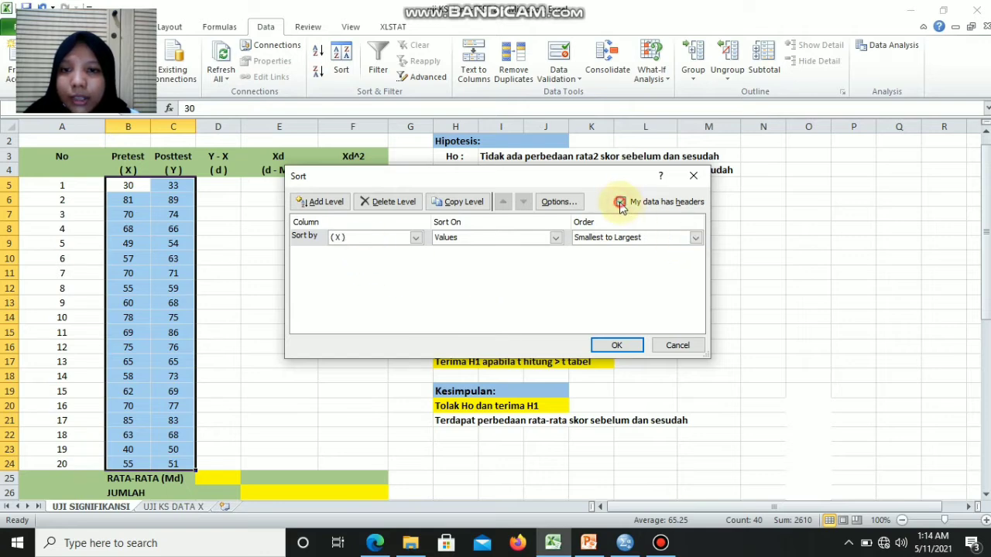
left_click(622, 203)
left_click(617, 346)
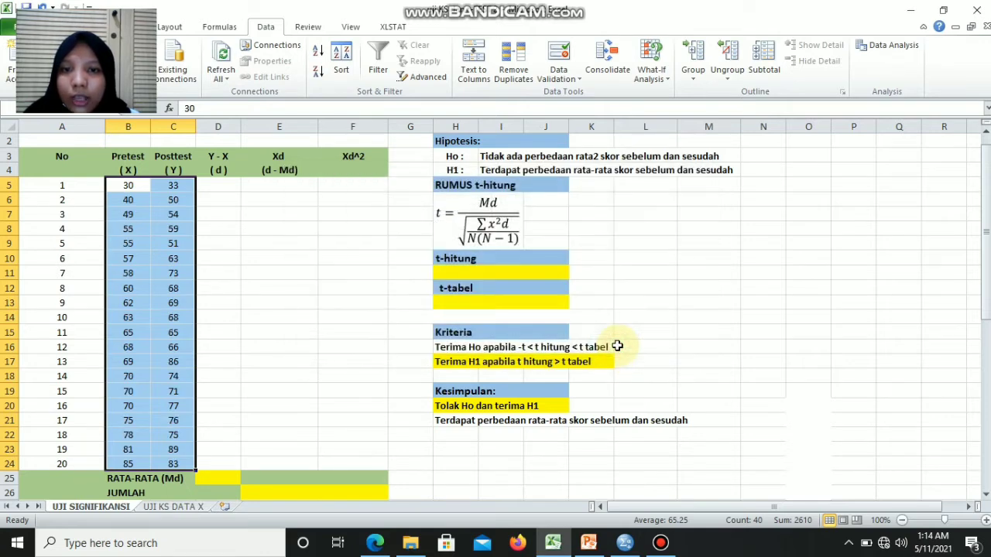
left_click(157, 244)
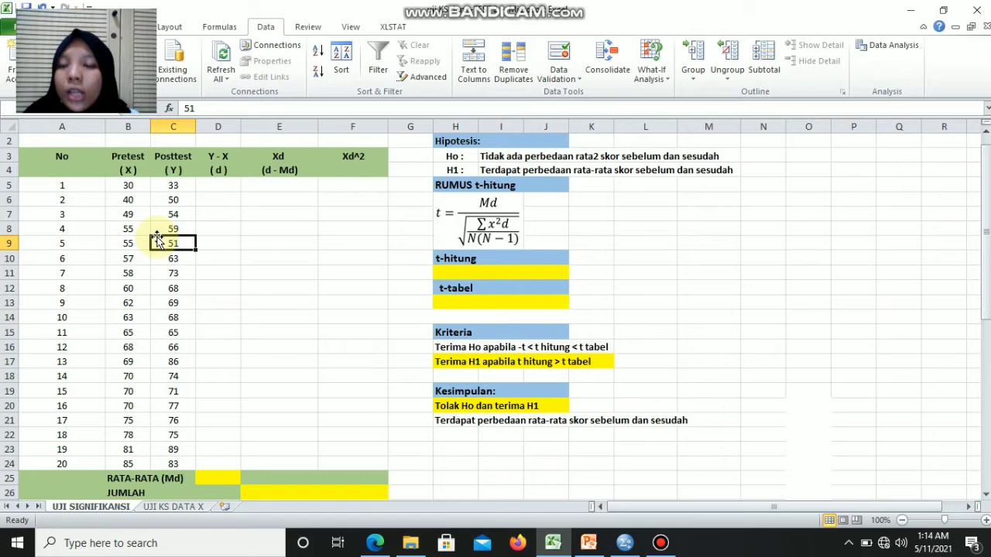
Calculate the Y - X difference in D5 with =C5-B5 and fill the formula down to D24.
left_click(207, 186)
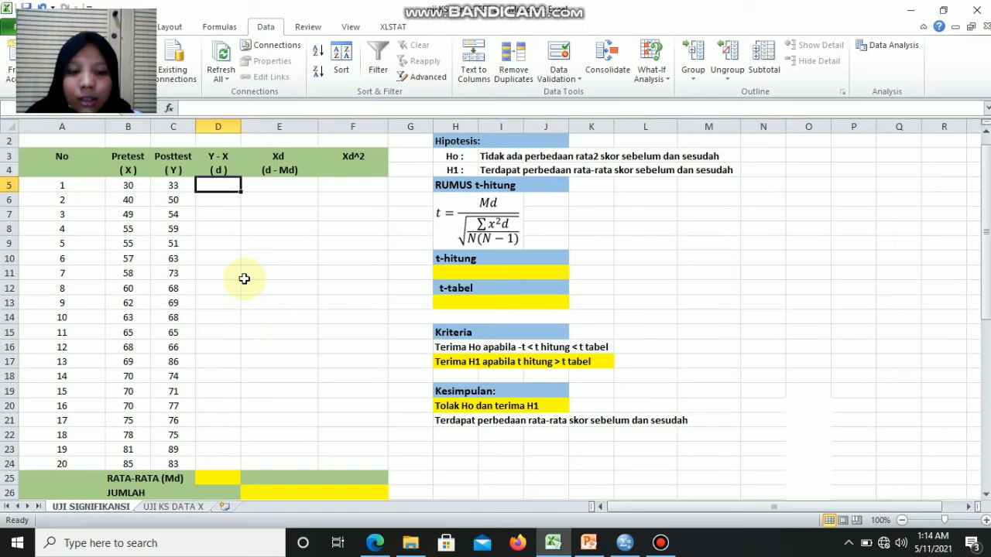
type("=")
left_click(176, 183)
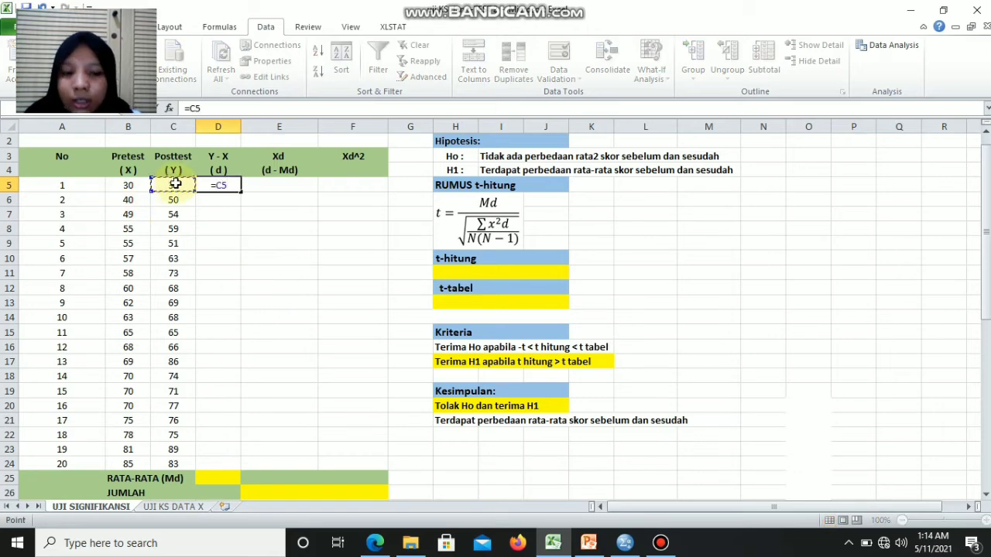
type("-")
left_click(134, 183)
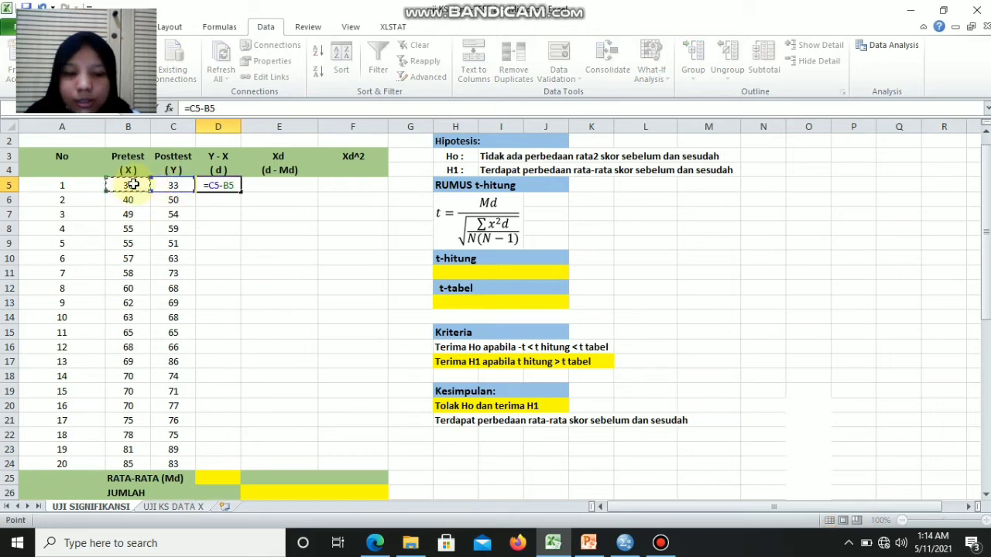
key("Return")
left_click(216, 186)
left_click_drag(240, 192, 240, 465)
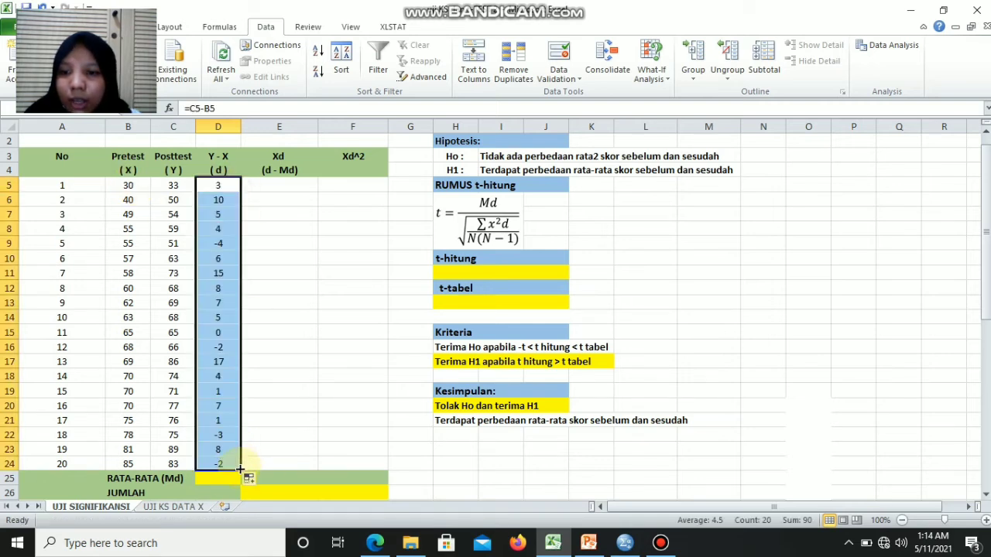
Calculate the RATA-RATA (Md) in D25 as the AVERAGE of the differences in D5:D24.
left_click(222, 478)
type("=")
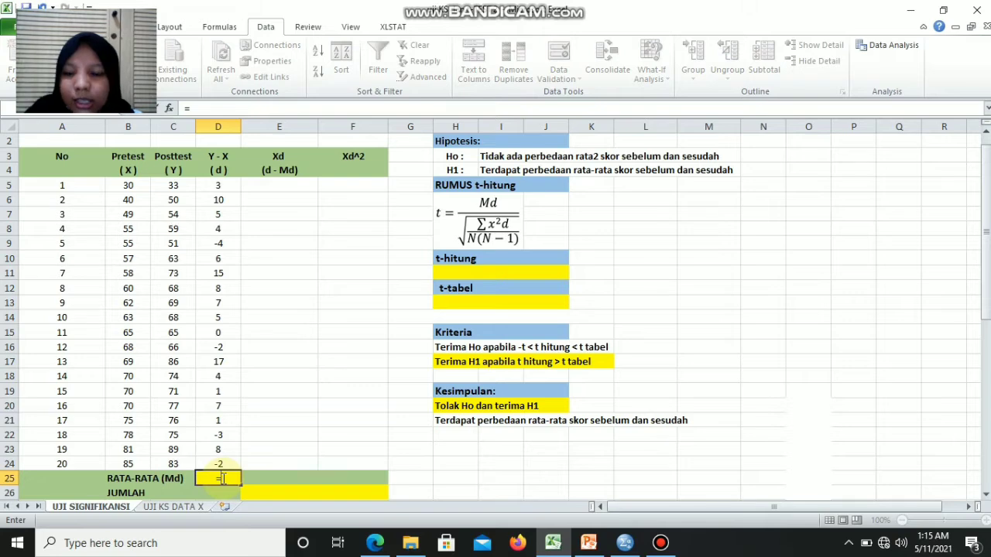
type("av")
key("Tab")
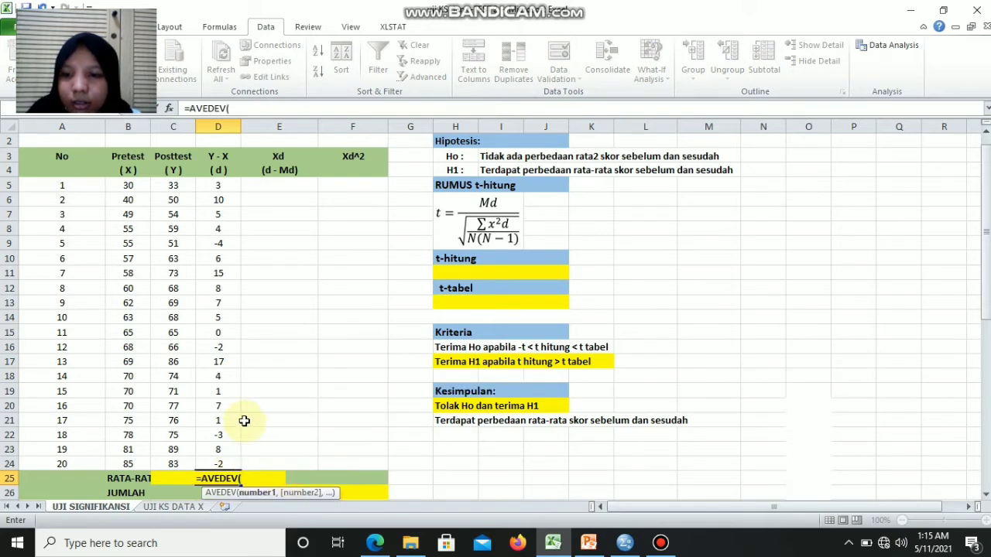
key("BackSpace")
key("BackSpace")
key("BackSpace")
key("BackSpace")
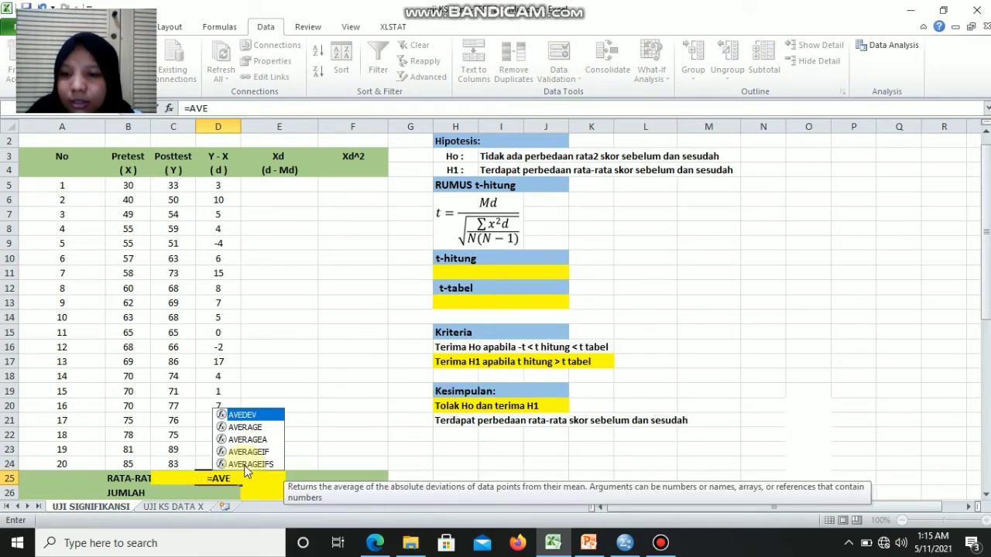
double_click(252, 428)
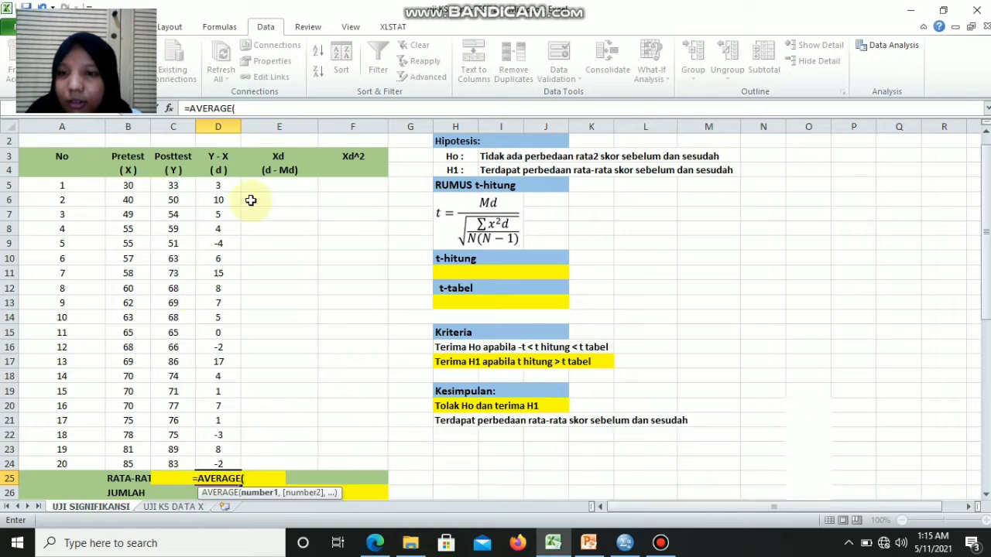
left_click_drag(230, 186, 235, 464)
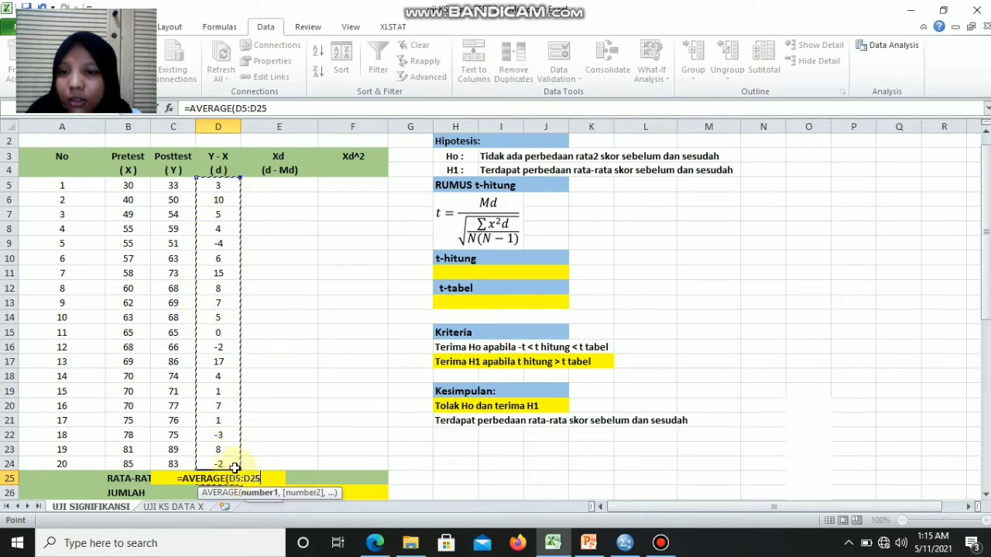
key("Return")
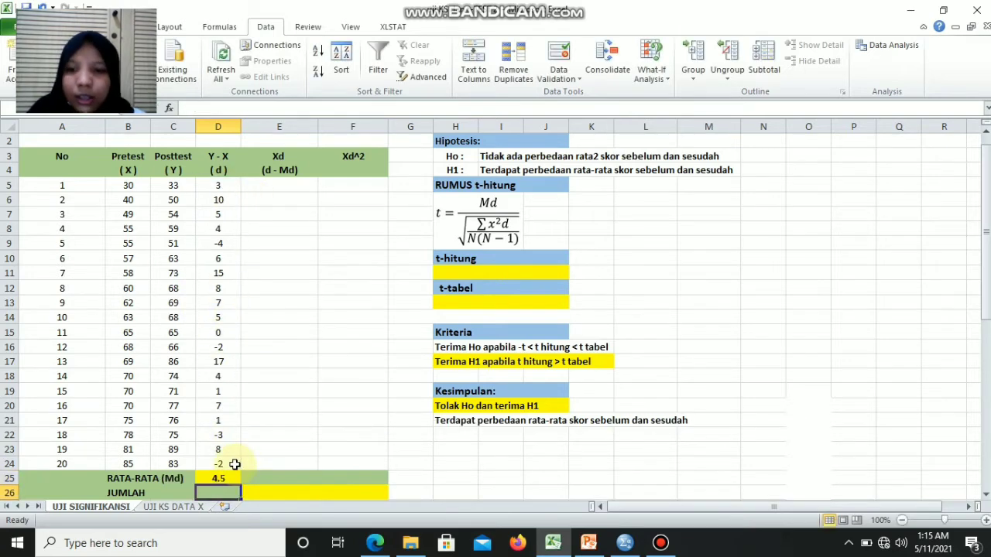
Calculate the Xd deviation in E5 with =(D5-$D$25) and fill the formula down to E24.
left_click(277, 190)
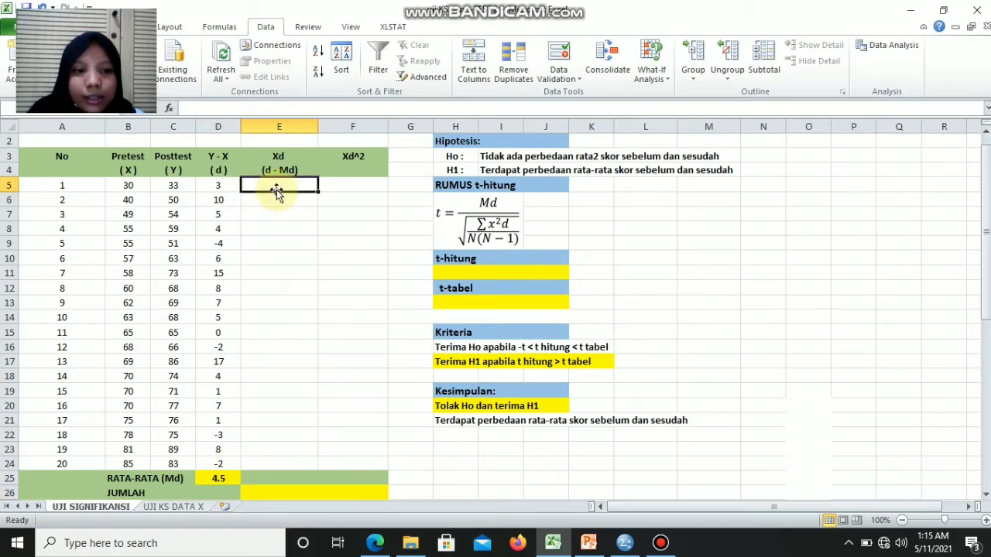
type("=")
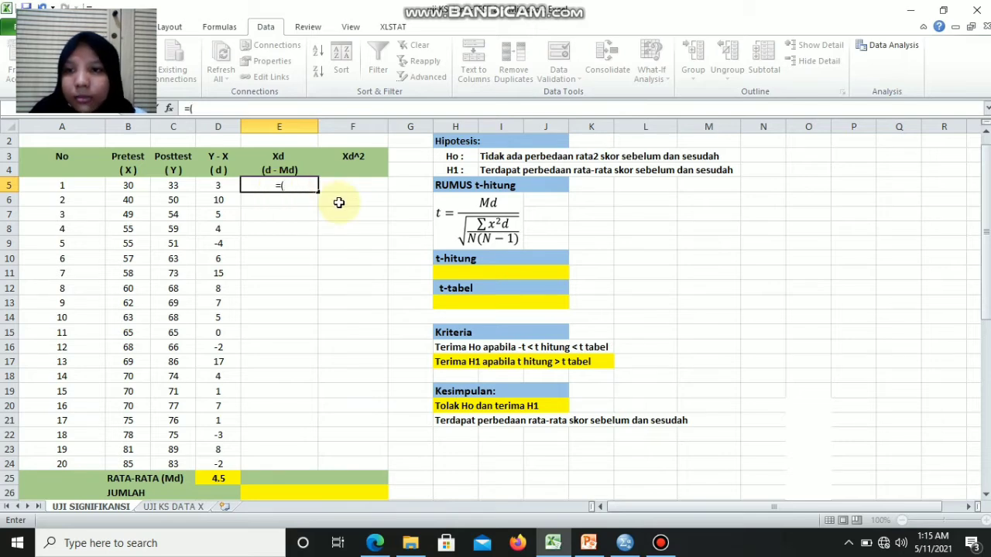
type("(")
left_click(215, 184)
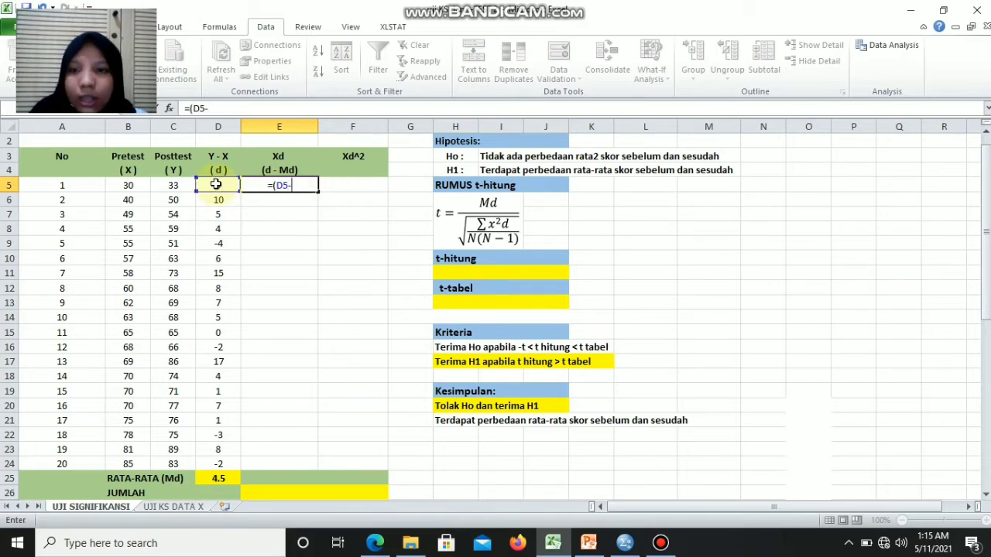
type("-")
left_click(217, 478)
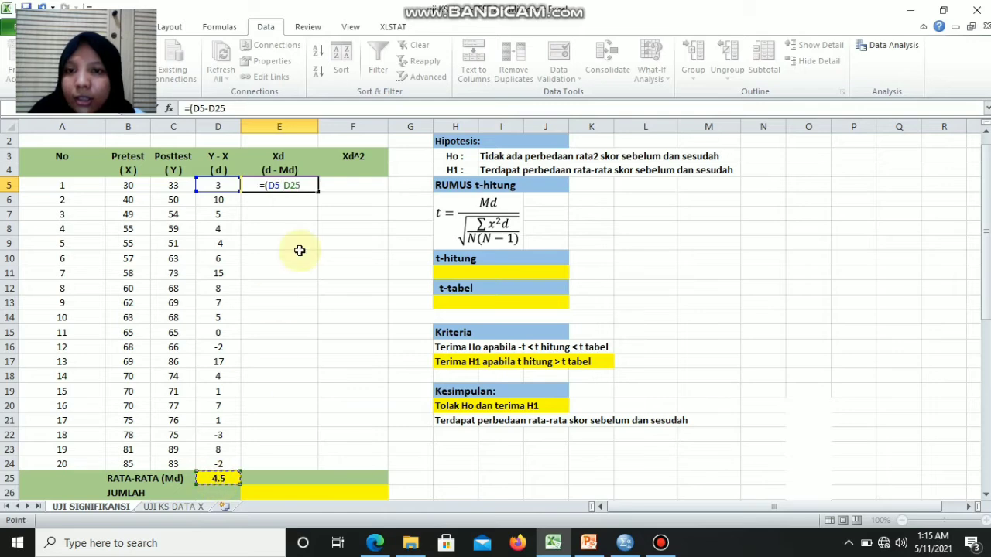
left_click(286, 185)
type("$")
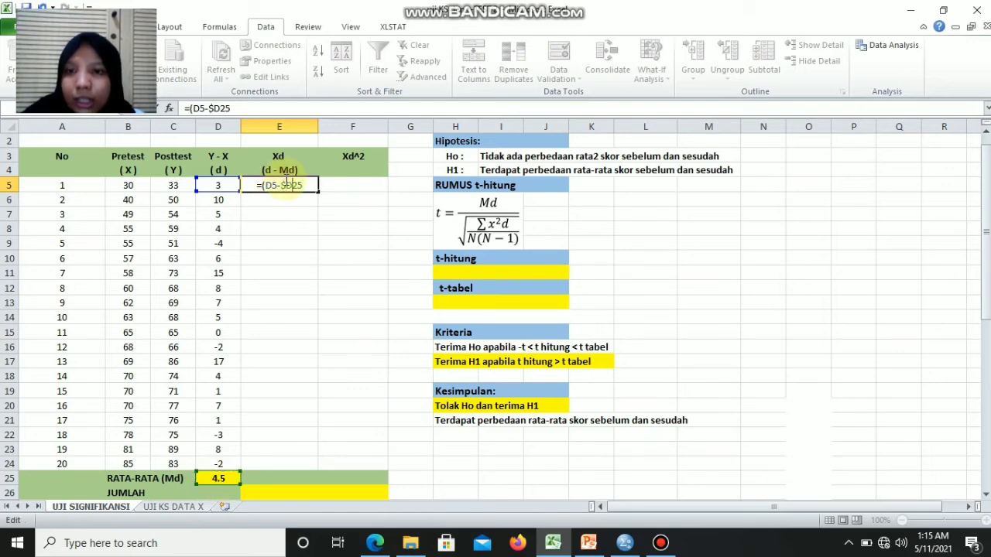
key("Right")
type("$")
type(")")
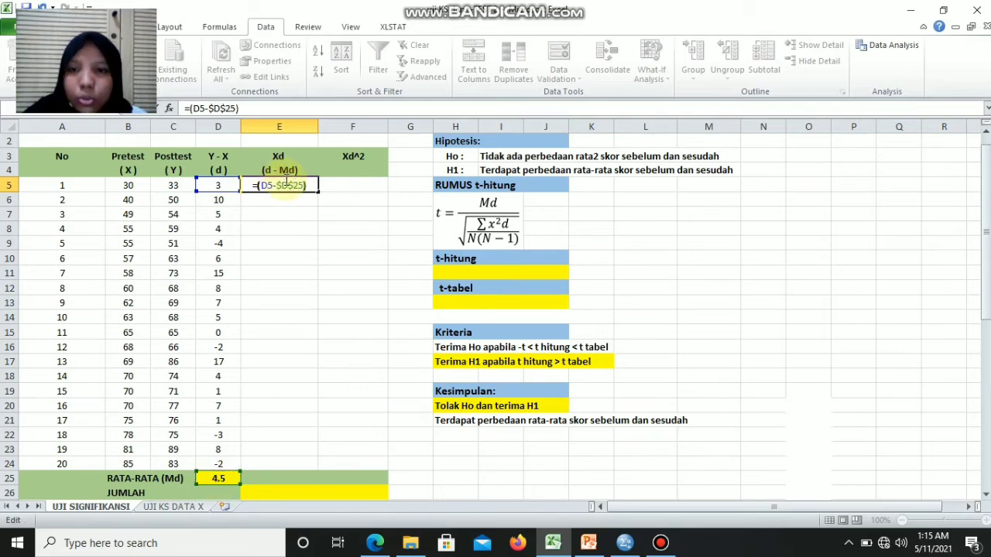
key("Return")
left_click(279, 185)
left_click_drag(318, 192, 343, 467)
Calculate the squared deviation in F5 with =E5^2 and fill the formula down to F24.
left_click(354, 186)
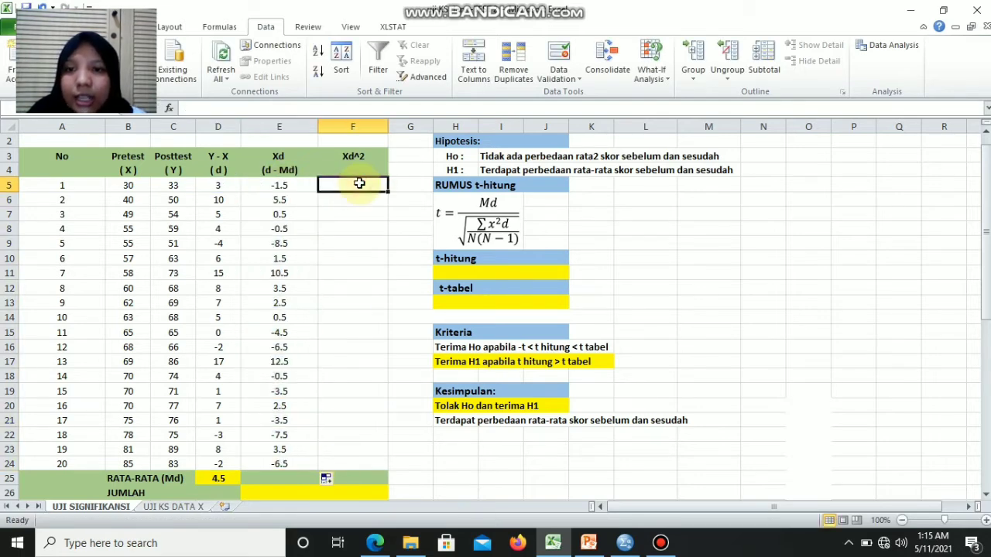
type("=")
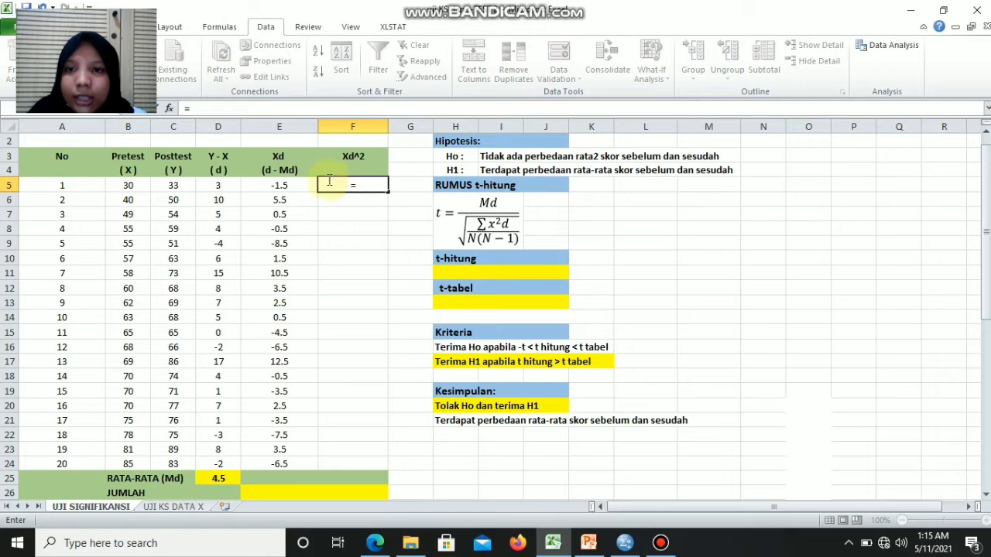
left_click(292, 186)
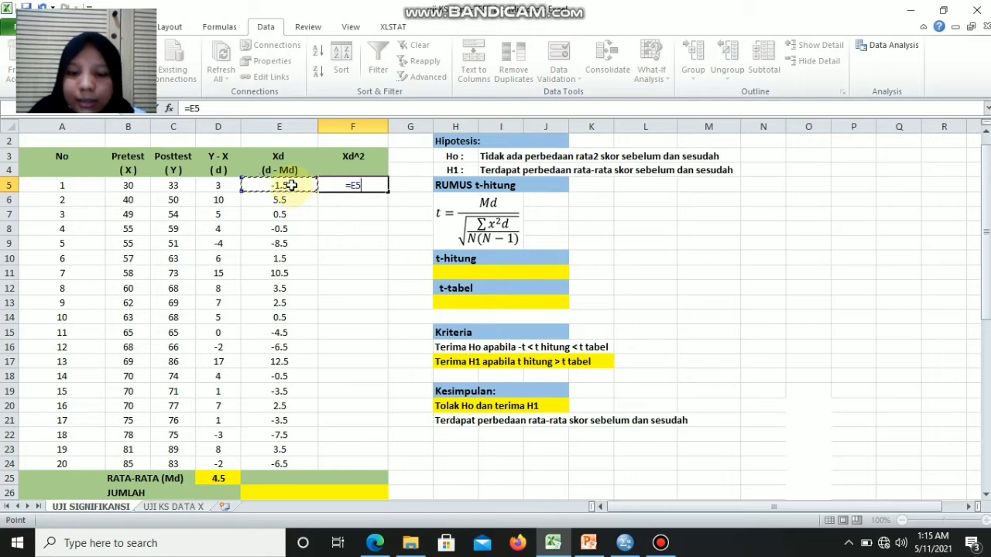
type("^2")
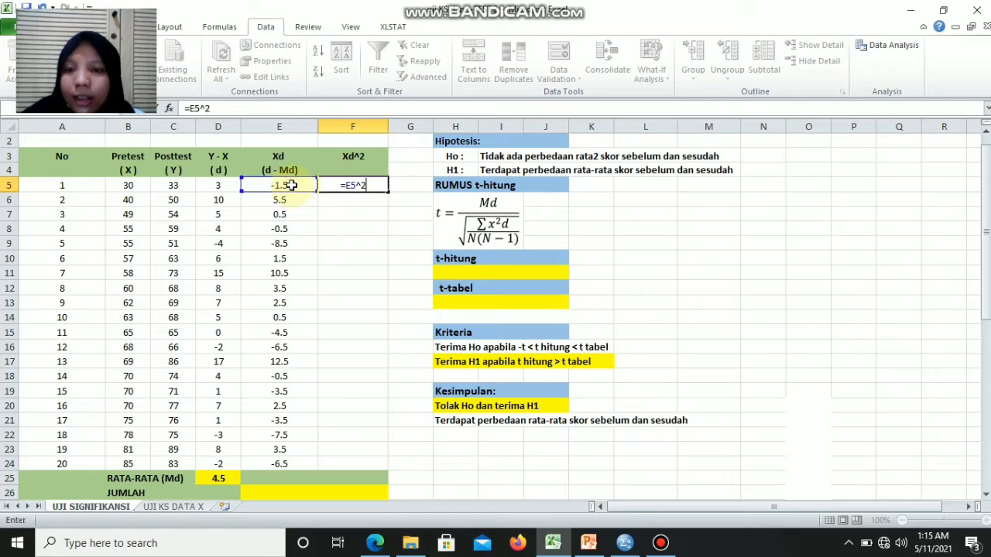
key("Return")
left_click(322, 184)
left_click_drag(386, 192, 365, 467)
Total the Xd column in the JUMLAH row with =SUM(E5:E24) in E26 and extend the formula to F26.
left_click(294, 493)
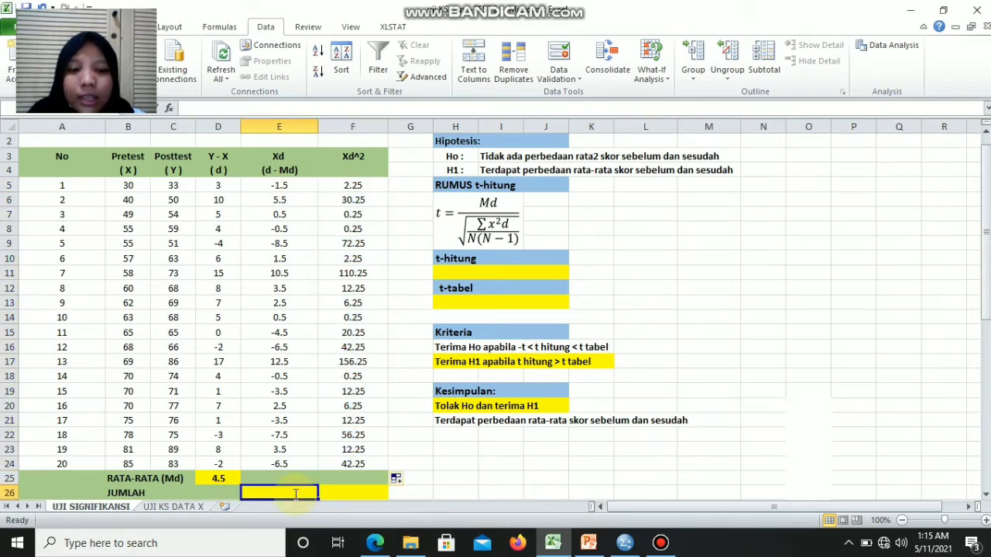
type("=su")
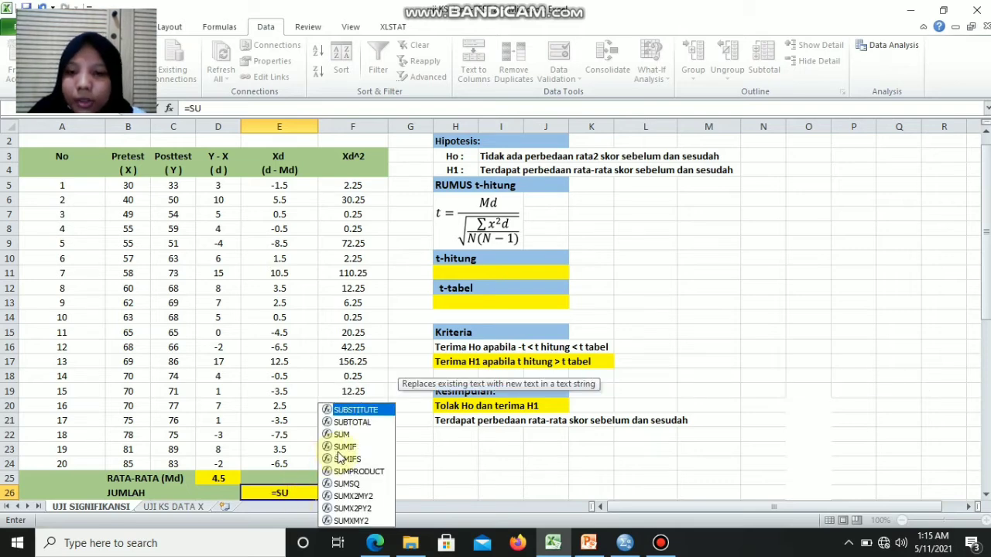
double_click(353, 431)
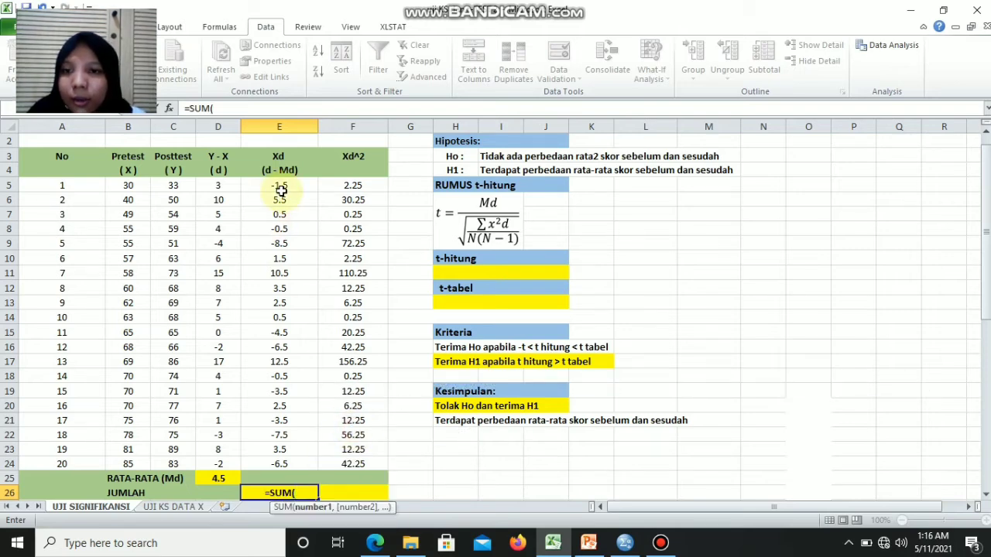
left_click_drag(280, 190, 298, 449)
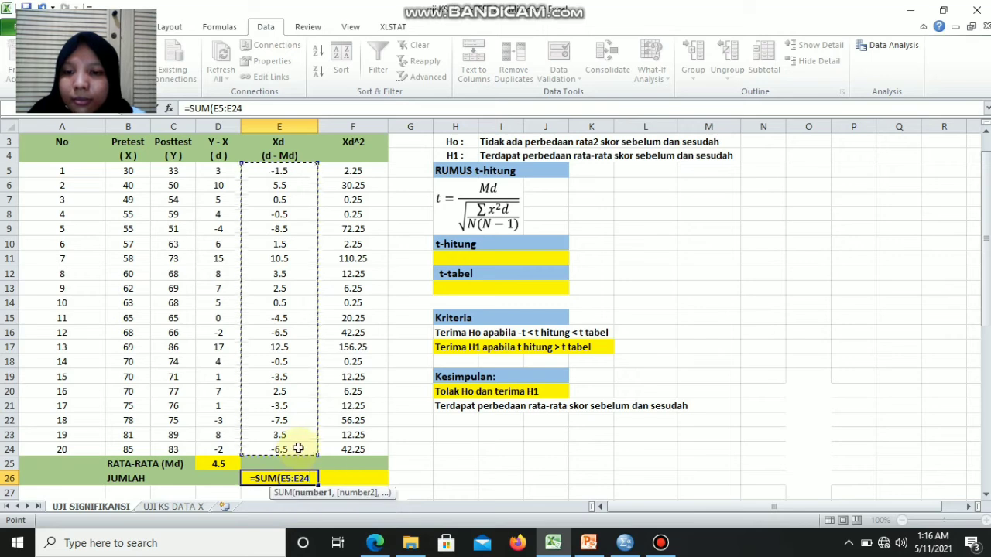
type(")")
key("Return")
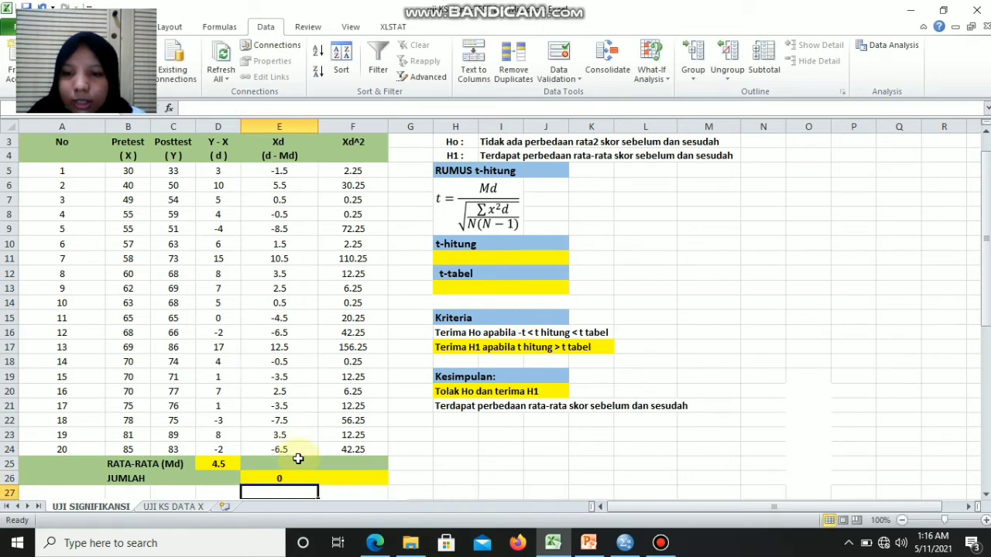
left_click(308, 477)
left_click_drag(314, 479, 380, 476)
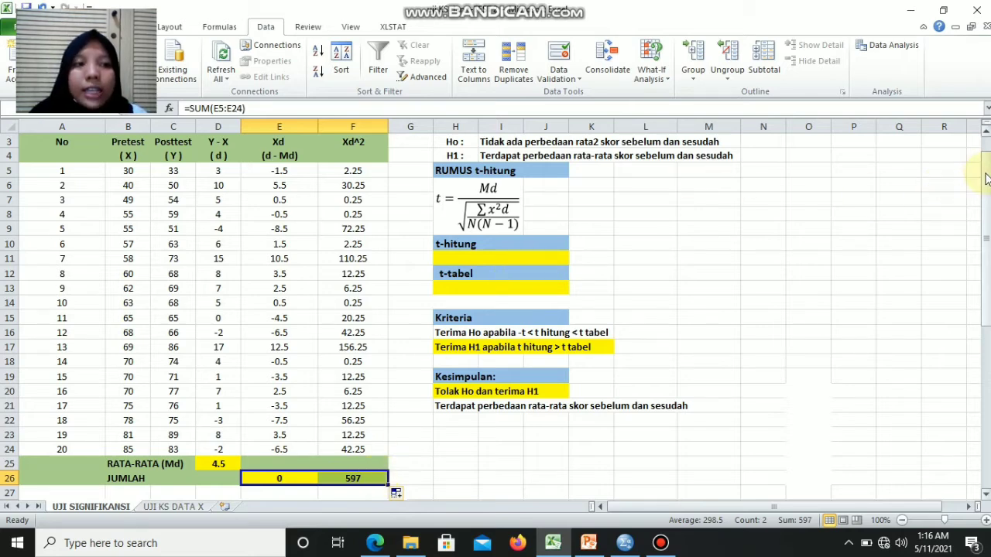
scroll(968, 185, "up", 1)
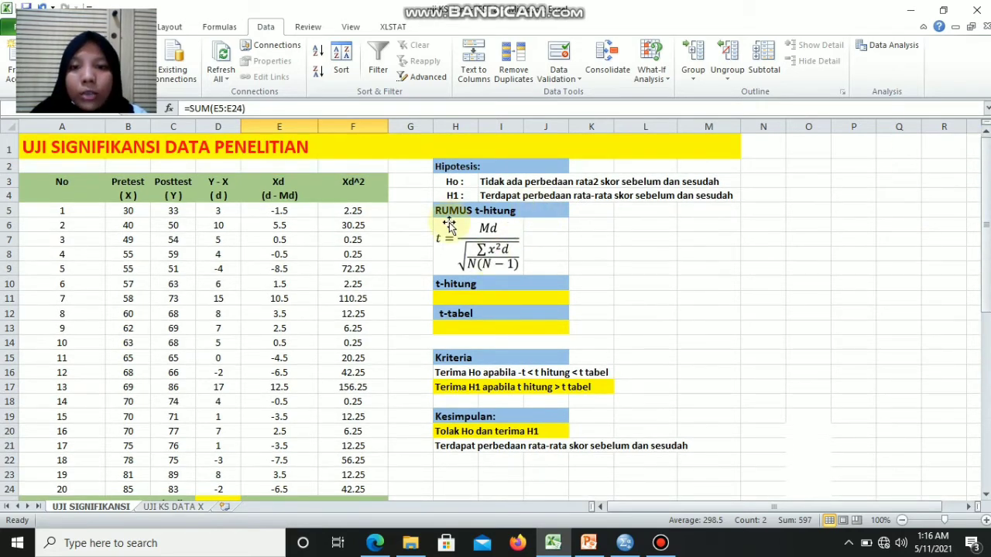
left_click(474, 295)
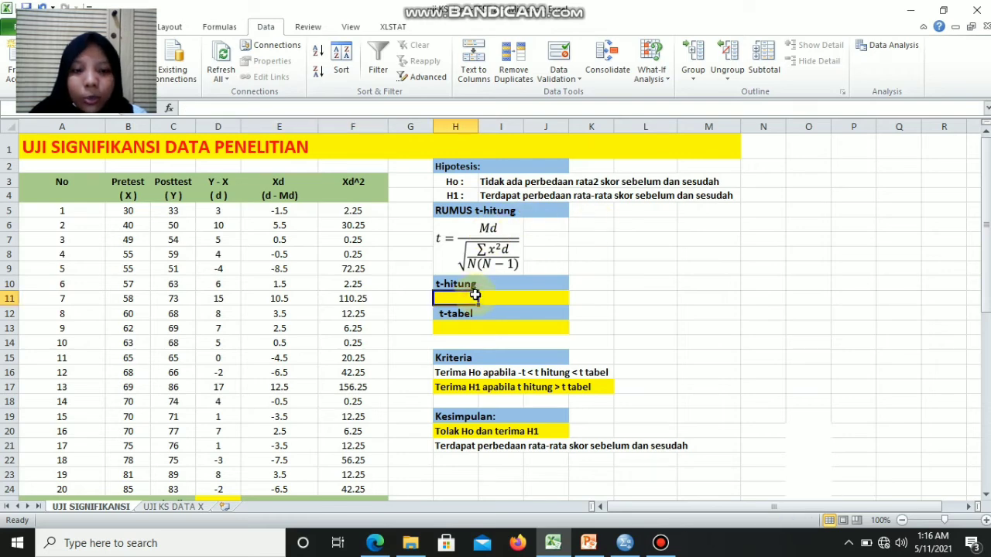
type("=")
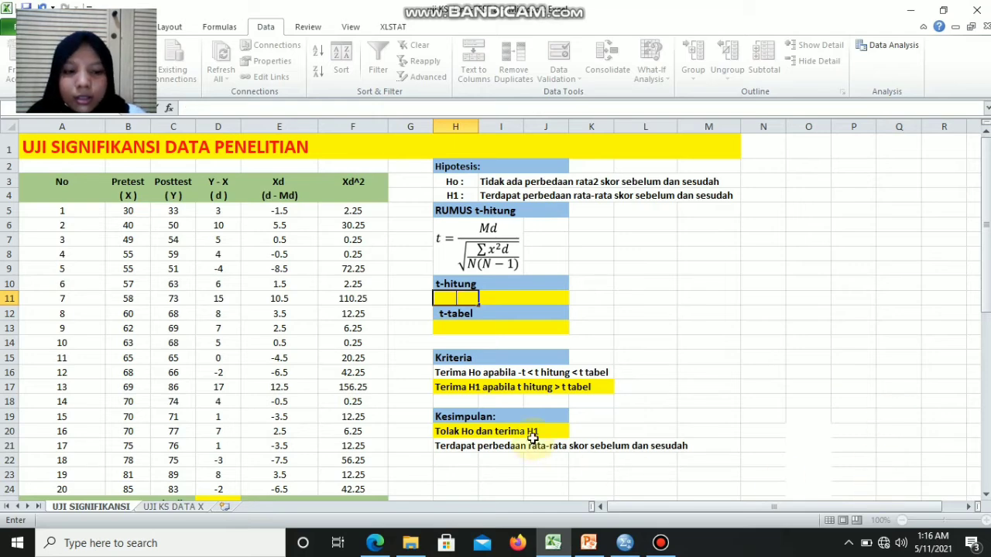
key("Return")
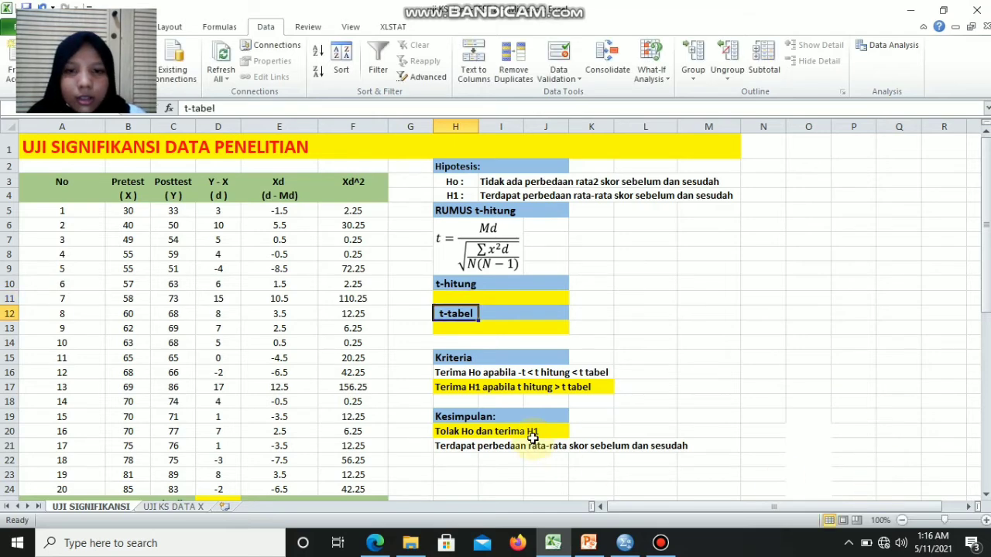
Calculate t-hitung in H11 with the formula =D25/SQRT(F26/(20*19)).
left_click(902, 520)
left_click(467, 277)
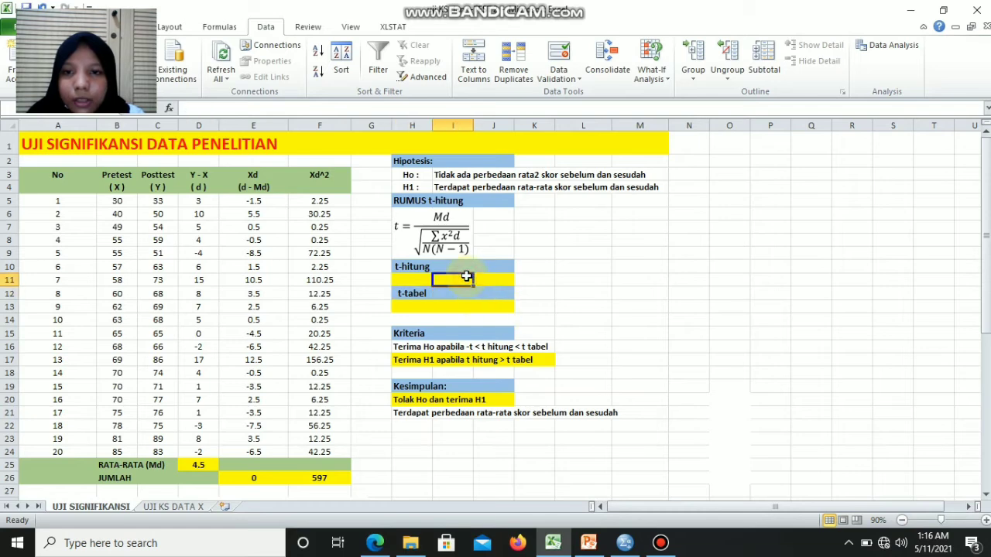
left_click(417, 280)
type("=")
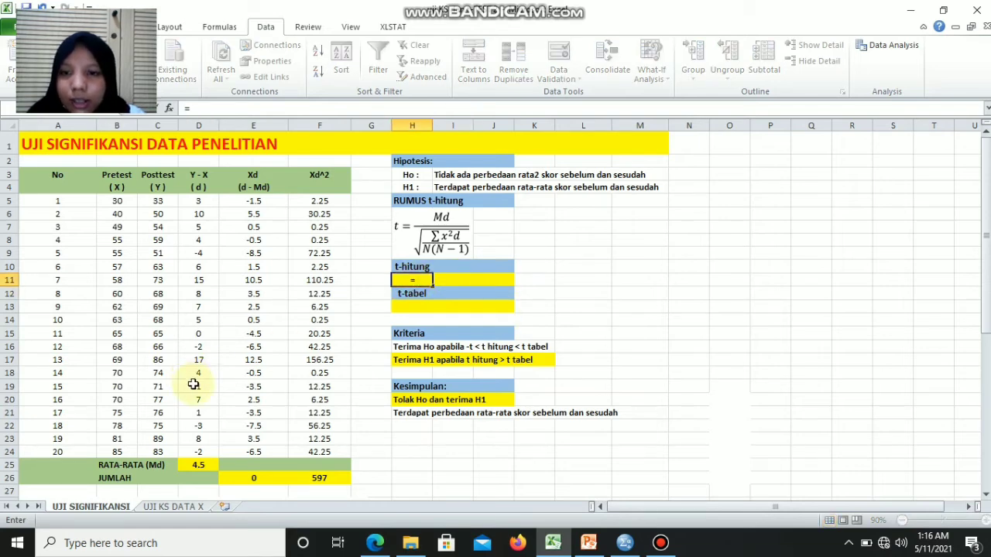
left_click(244, 478)
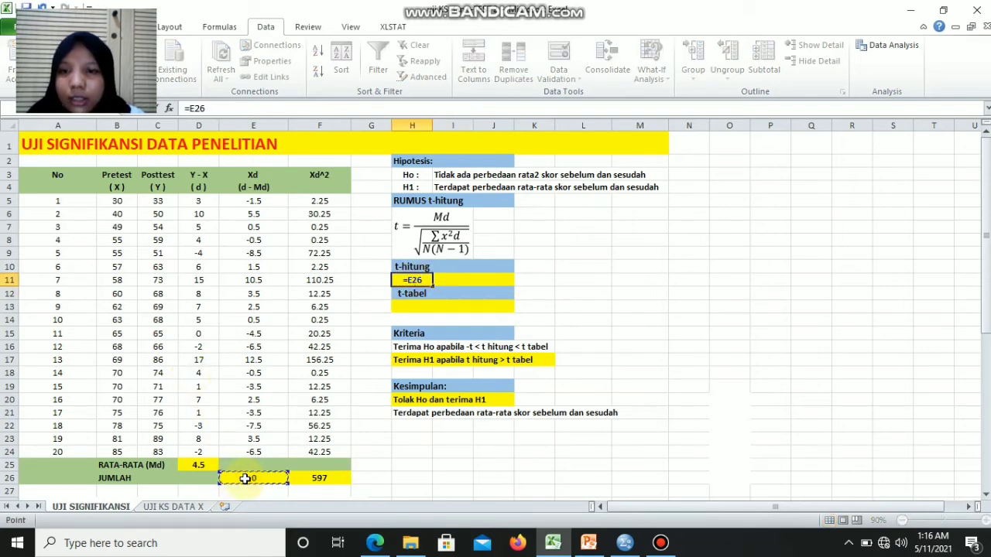
left_click(203, 466)
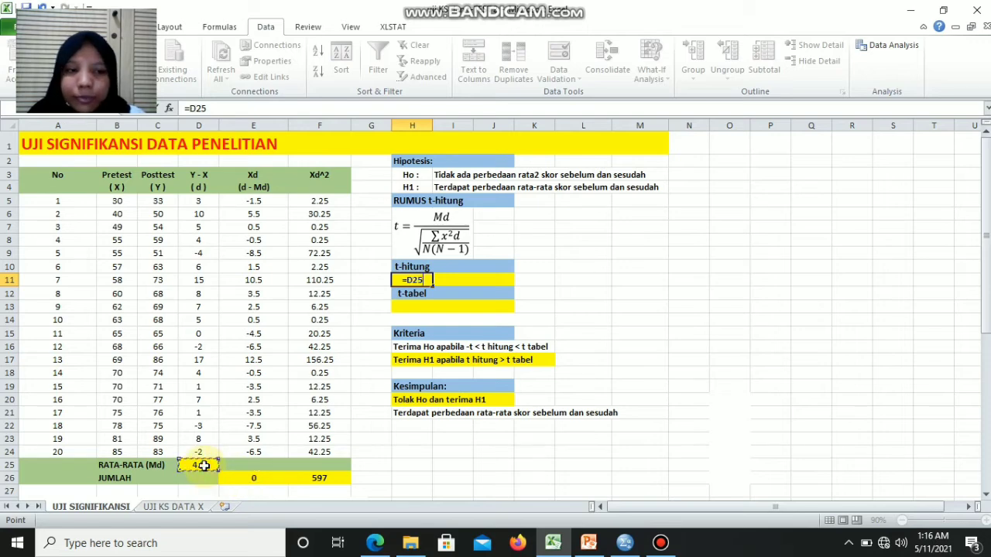
type("/")
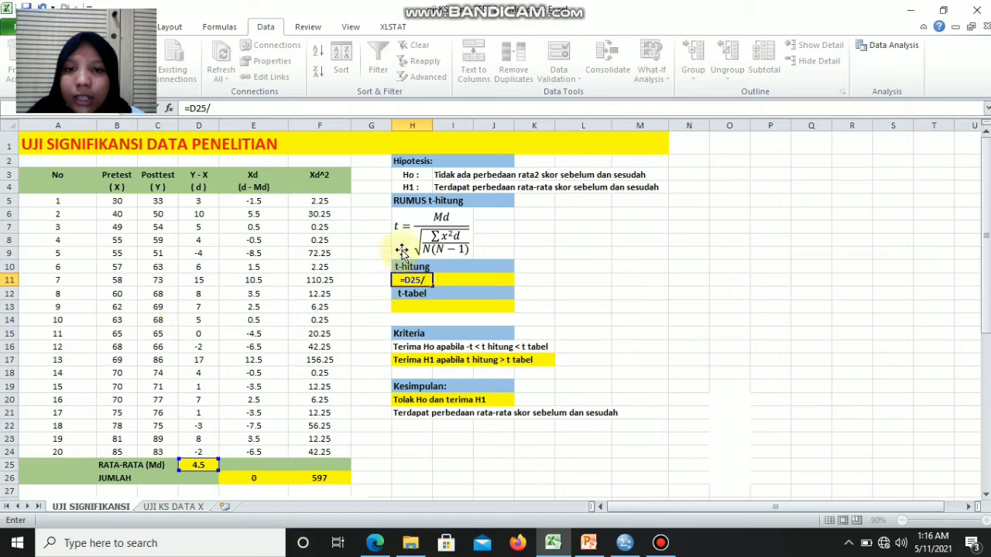
type("SQRT")
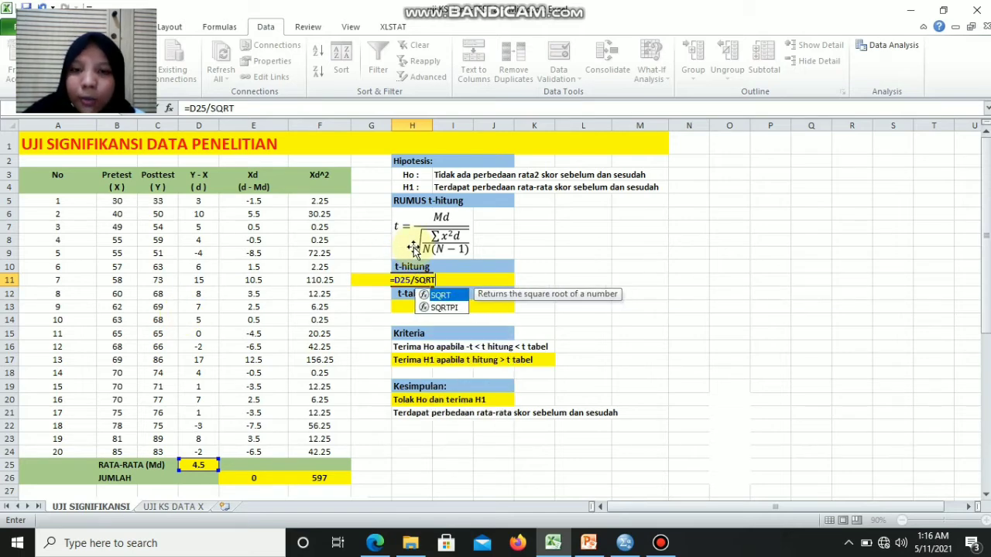
double_click(446, 297)
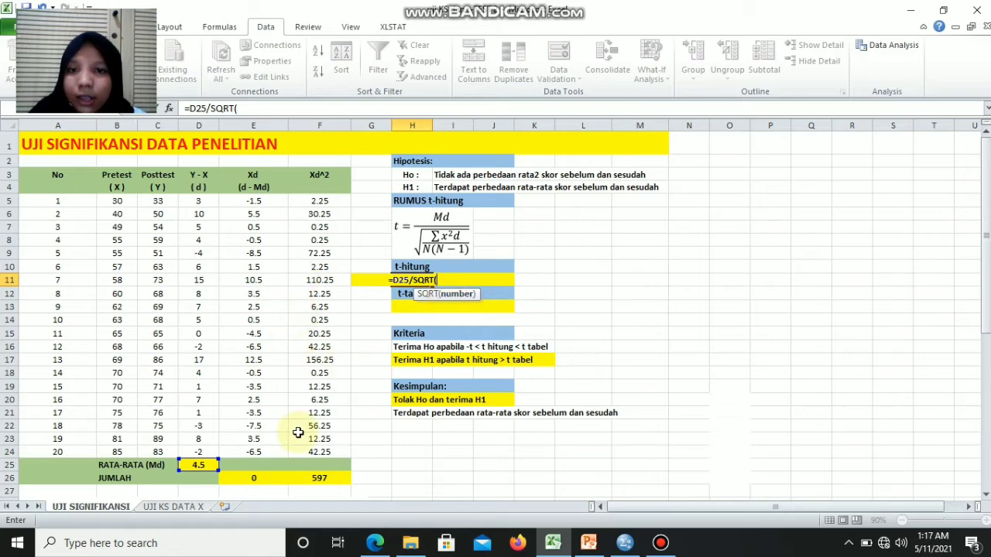
left_click(306, 483)
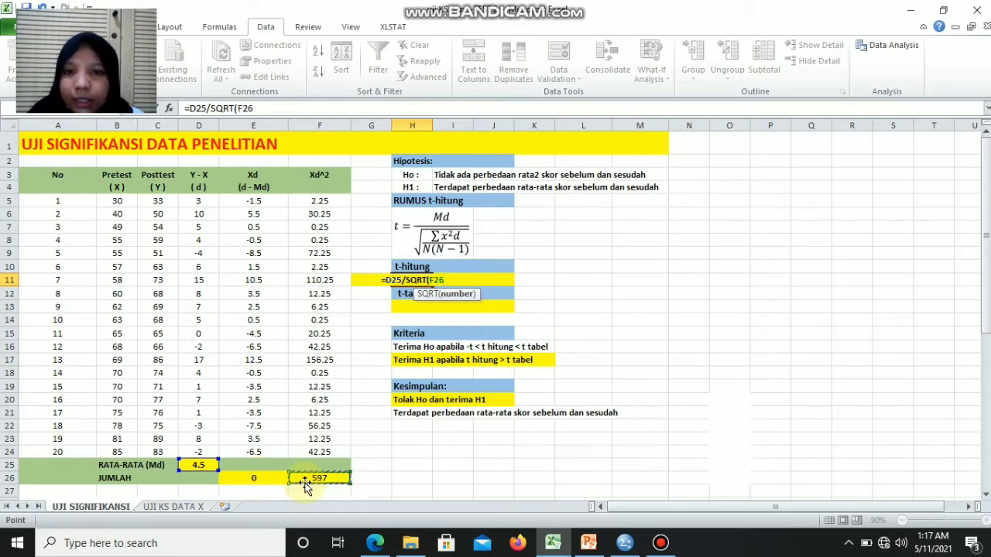
type("/")
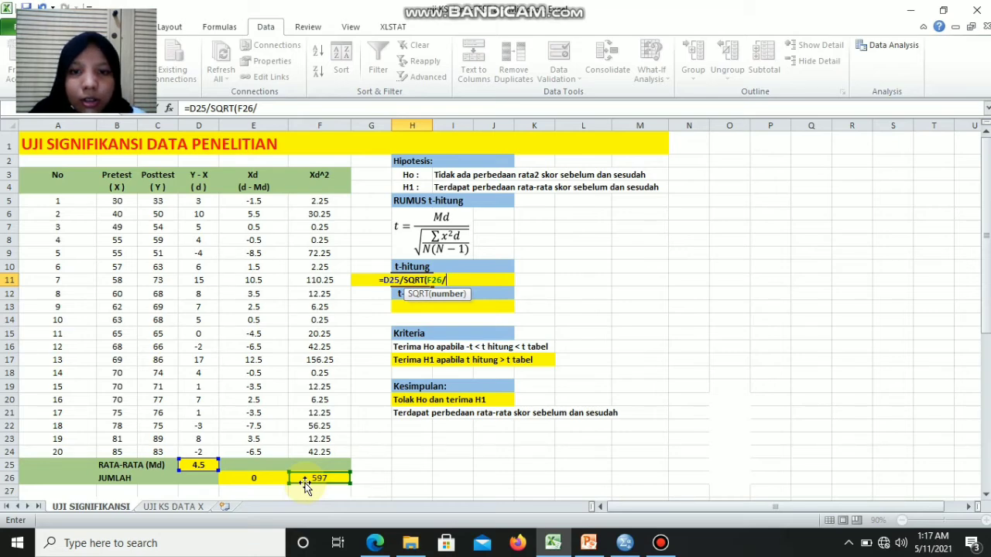
type("(")
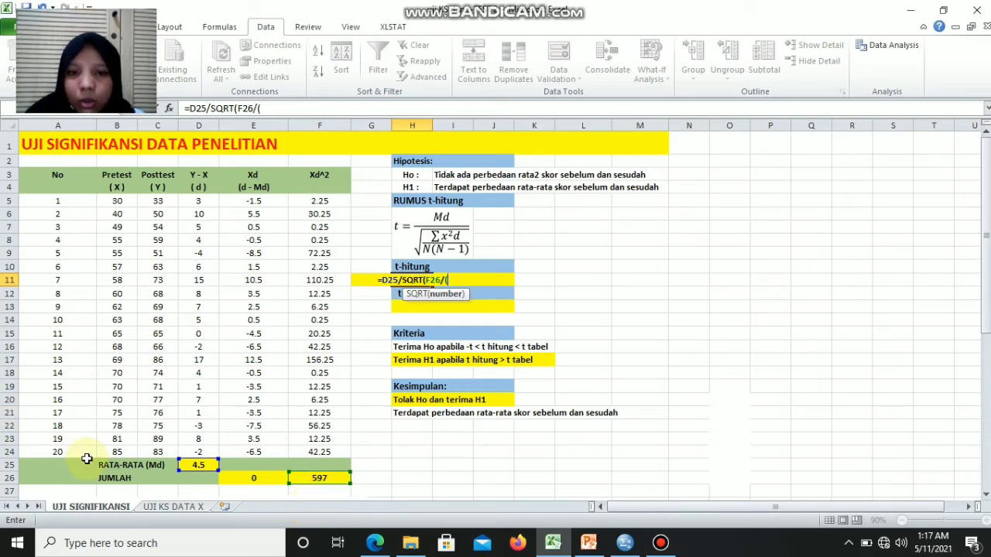
type("2")
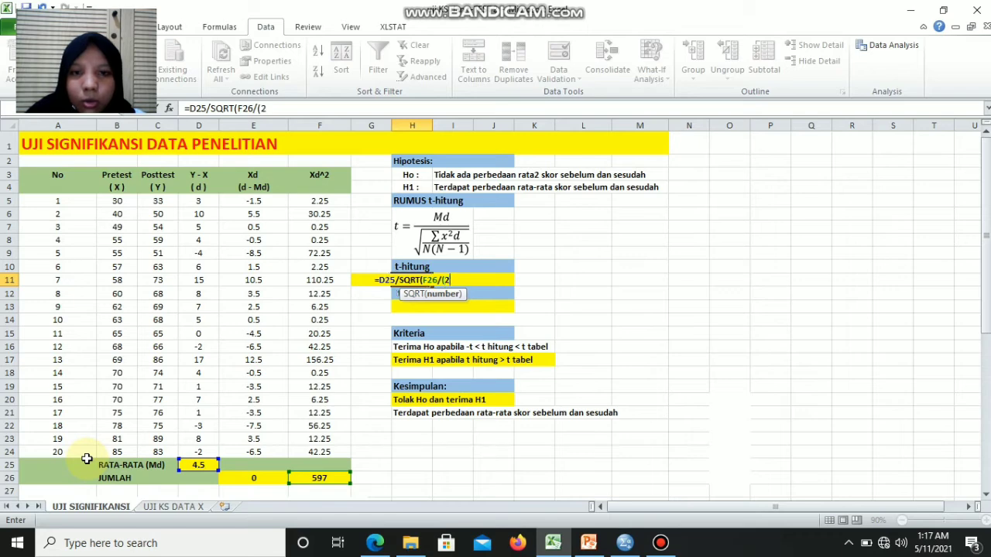
type("0")
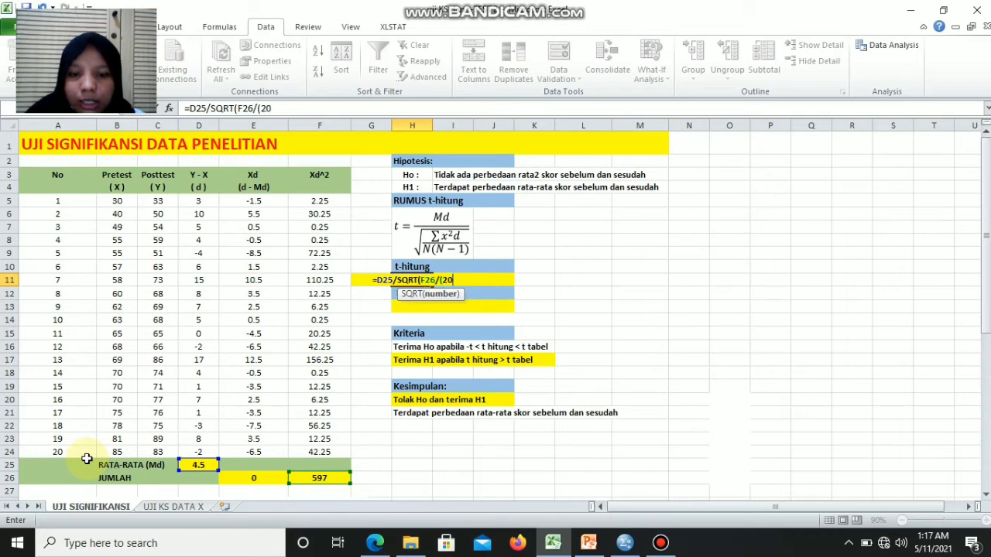
type("*19")
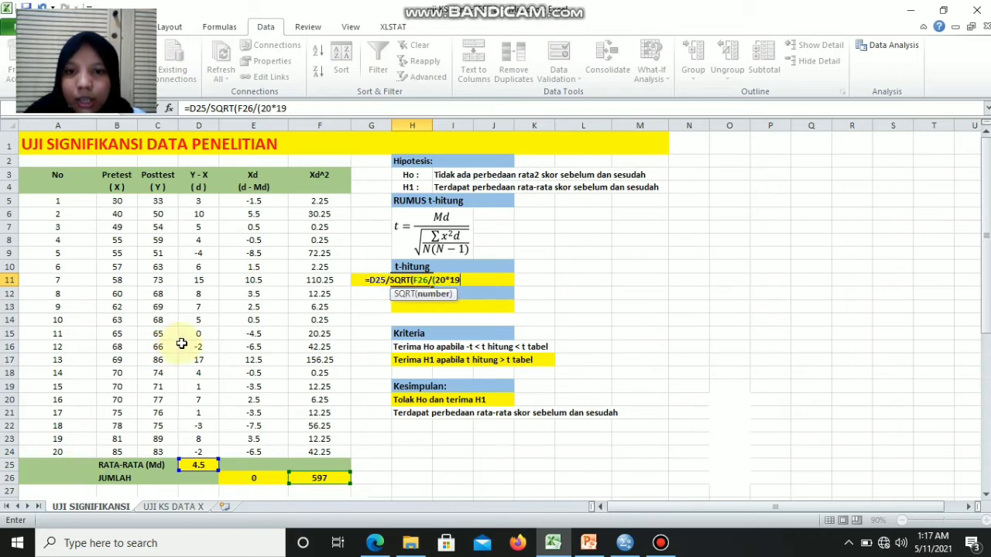
type(")")
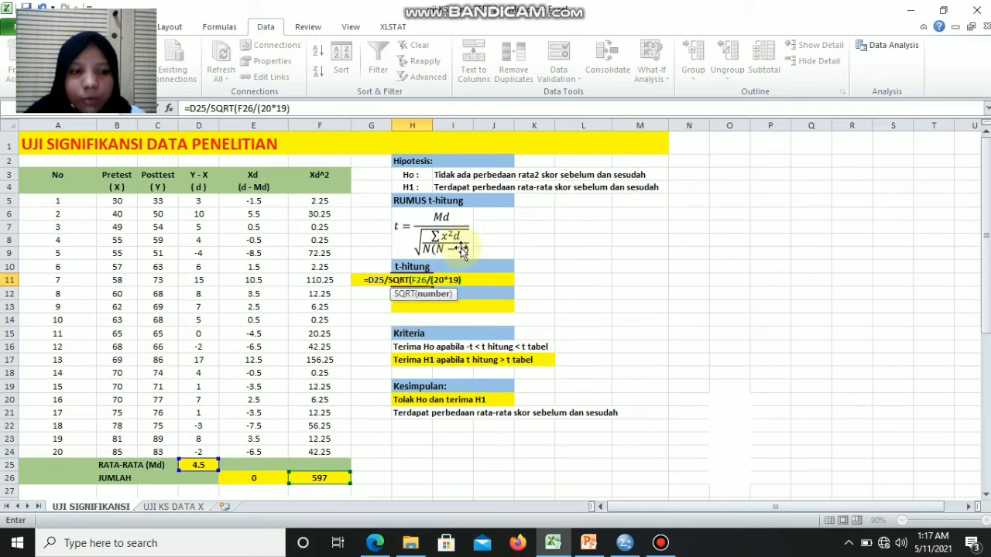
type(")")
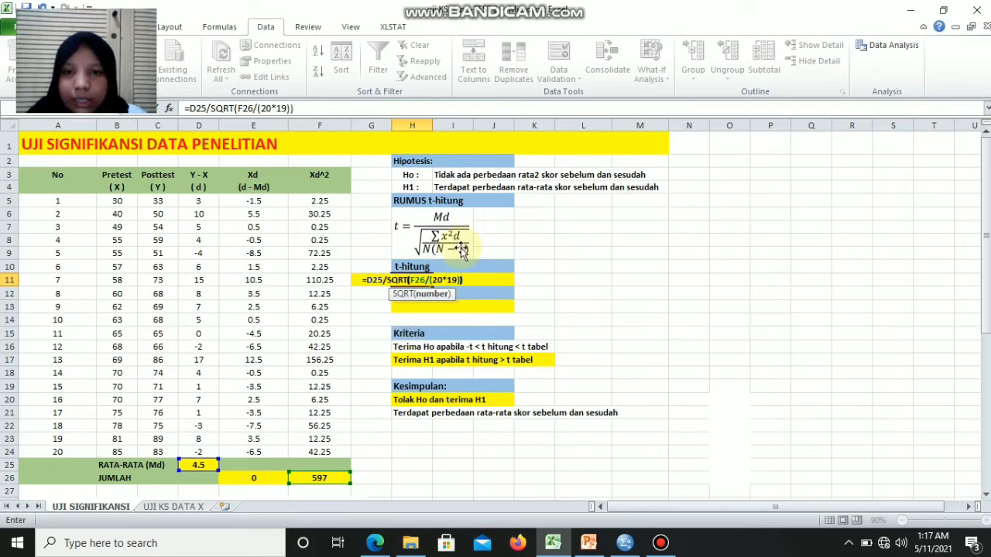
key("Return")
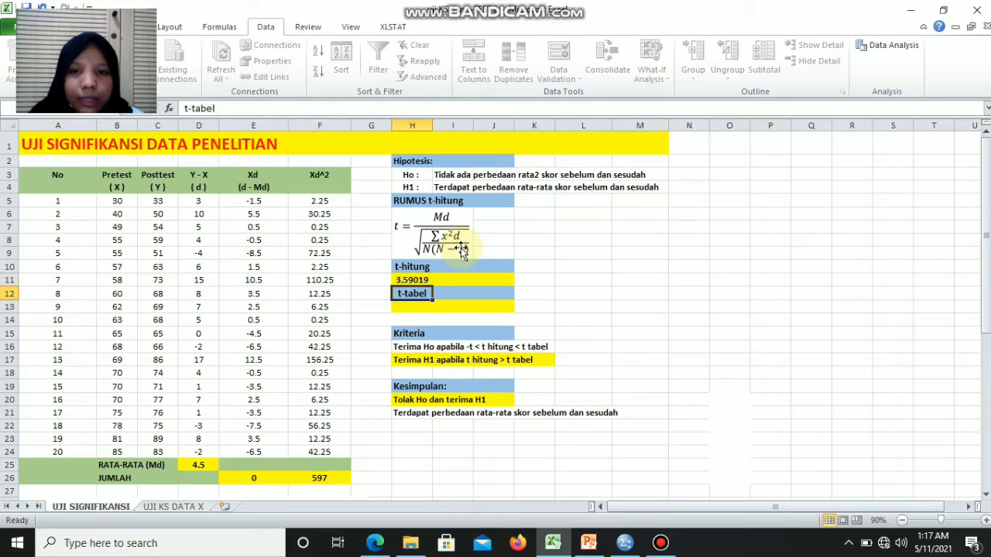
key("Return")
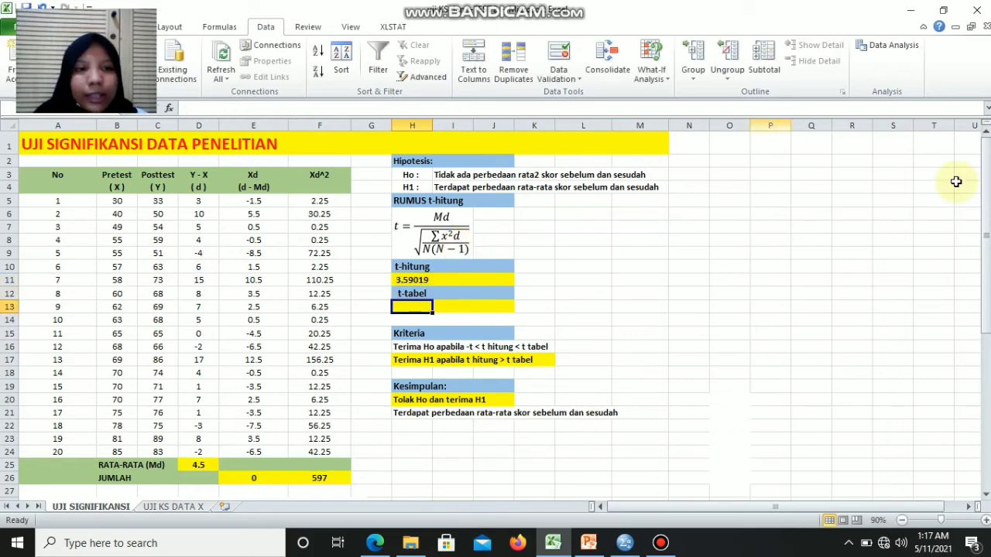
Examine the Titik Persentase Distribusi t table below the data for the critical value at df 19 and two-tailed probability 0.050.
left_click_drag(986, 233, 988, 322)
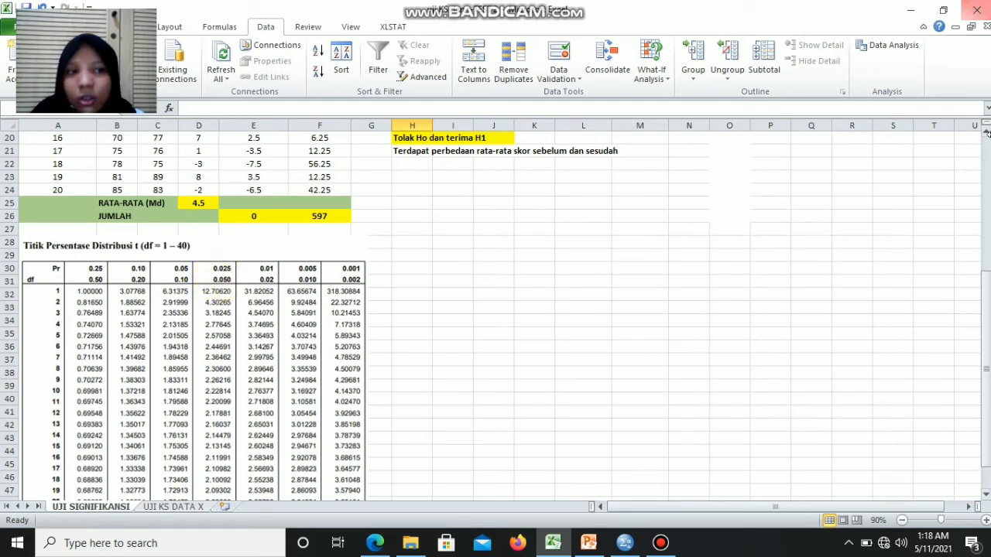
left_click(523, 333)
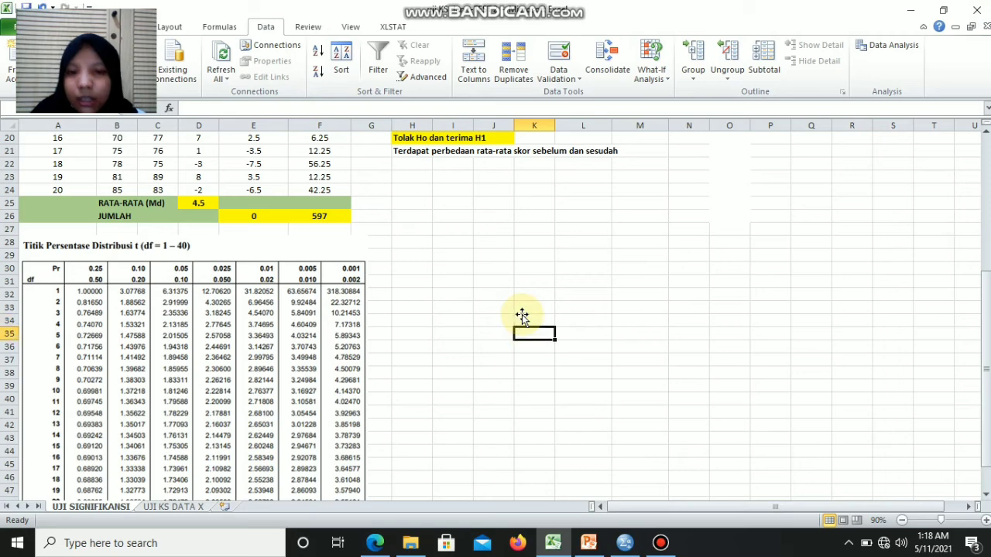
key("Down")
key("Down")
key("Down")
key("Down")
key("Down")
key("Down")
key("Down")
key("Down")
key("Down")
key("Down")
key("Down")
key("Down")
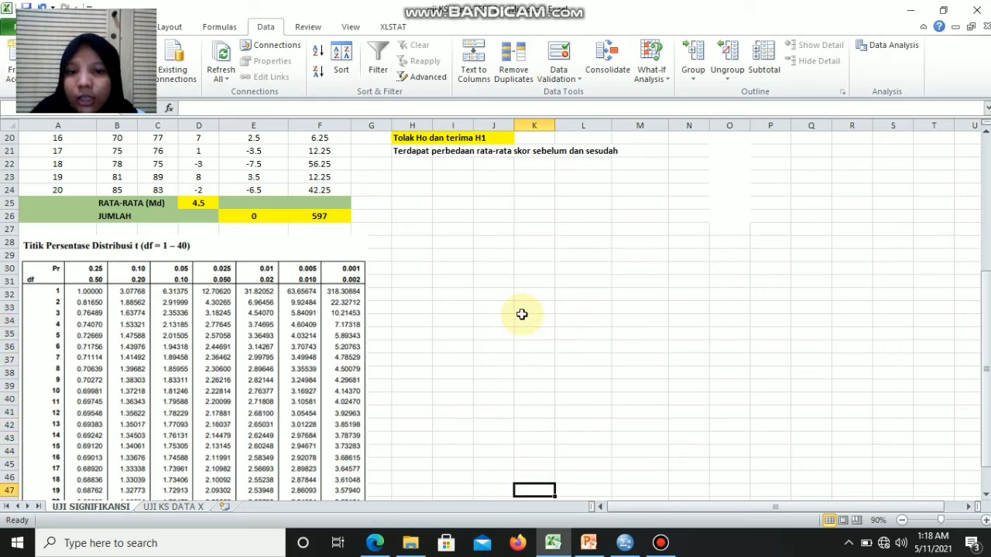
key("Down")
key("Down")
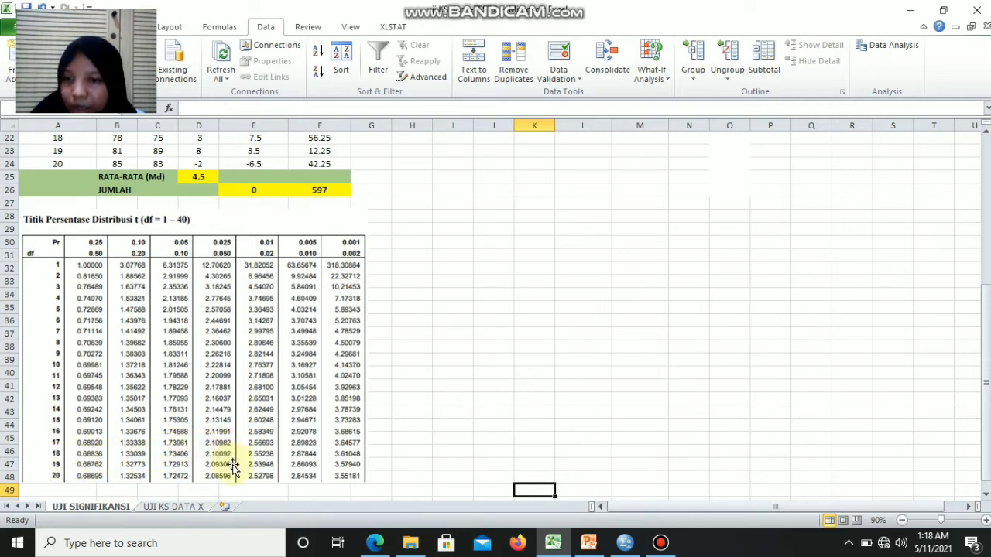
Enter 2.09302 as the t-tabel value in H13.
left_click(511, 190)
key("Up")
key("Up")
key("Up")
key("Up")
key("Up")
key("Up")
key("Up")
key("Up")
key("Up")
key("Up")
key("Up")
key("Up")
key("Up")
key("Up")
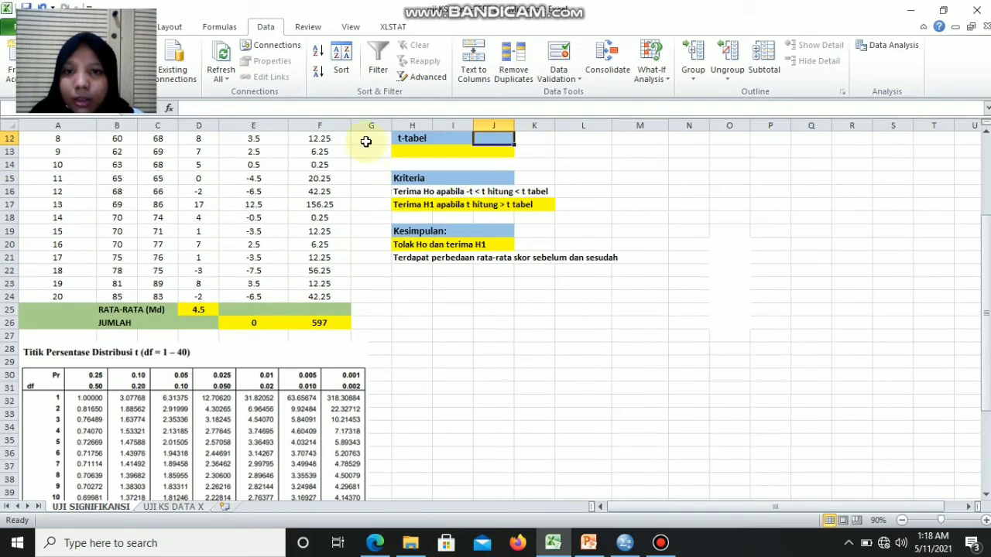
left_click(405, 155)
type("2")
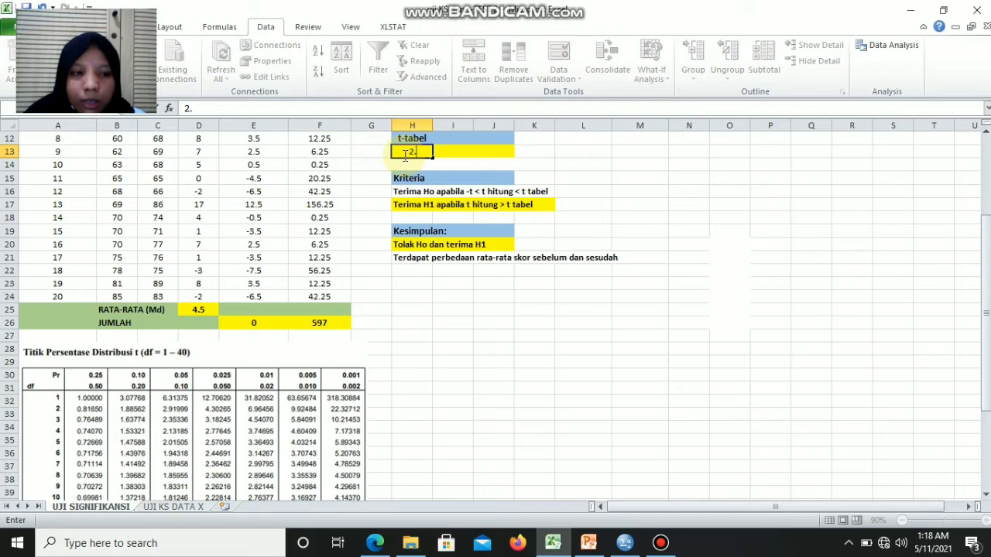
type(".09")
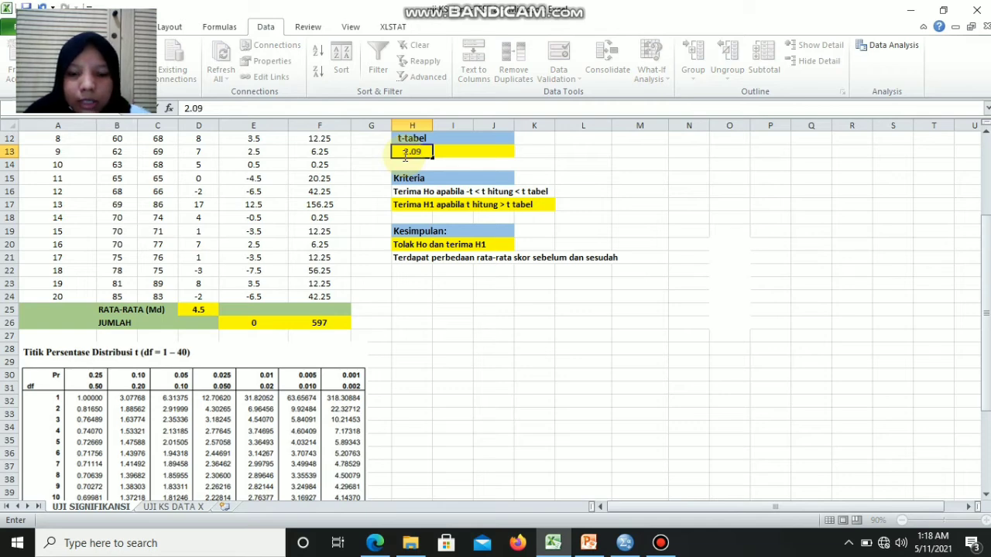
type("302")
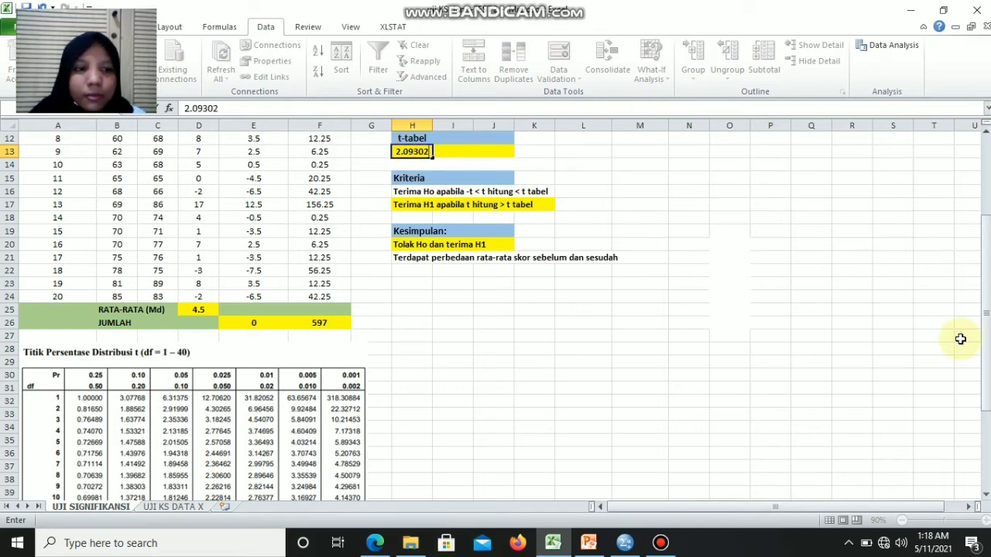
left_click(816, 309)
Review the t-hitung and t-tabel values against the Kriteria and Kesimpulan sections.
key("Up")
key("Up")
key("Up")
key("Up")
key("Up")
key("Up")
key("Up")
key("Up")
key("Up")
key("Up")
key("Up")
key("Up")
key("Up")
key("Up")
key("Up")
key("Up")
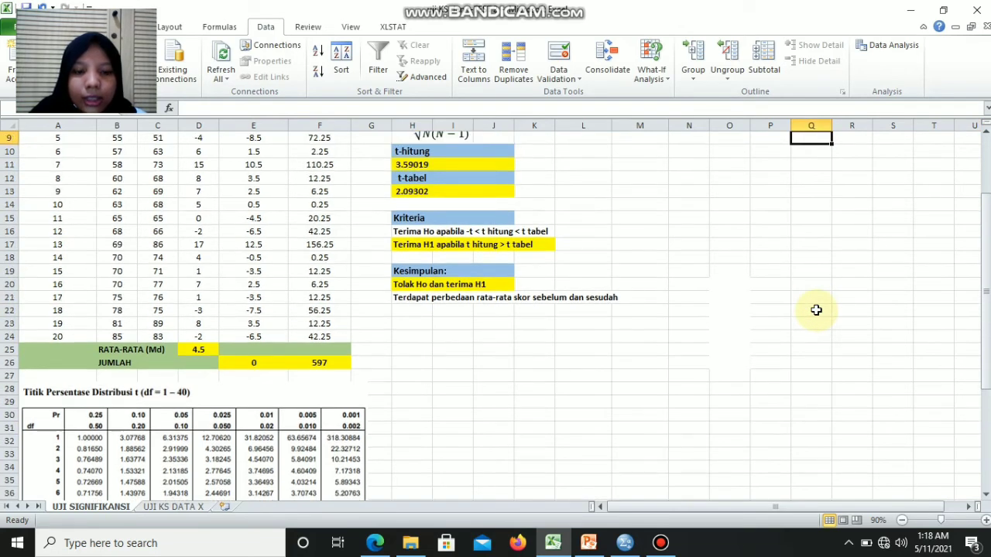
key("Up")
key("Up")
key("Up")
key("Up")
key("Up")
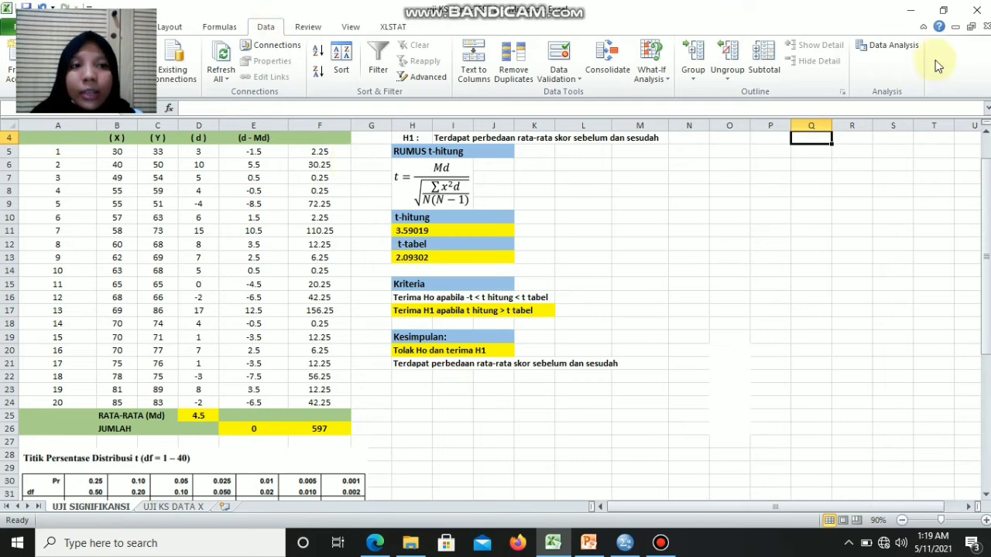
Set up a t-Test: Paired Two Sample for Means with B5:B24 as Variable 1 and C5:C24 as Variable 2.
left_click(898, 41)
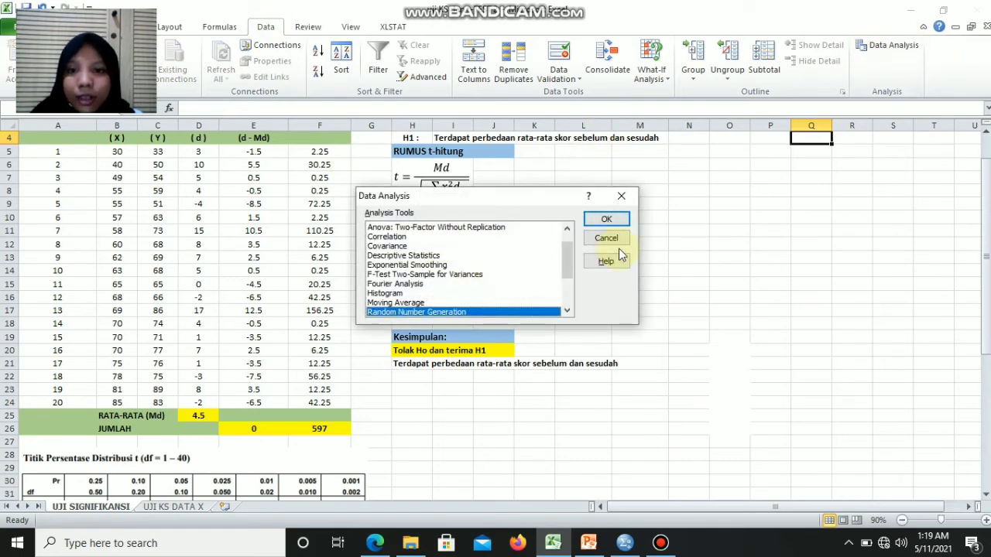
left_click_drag(569, 268, 570, 281)
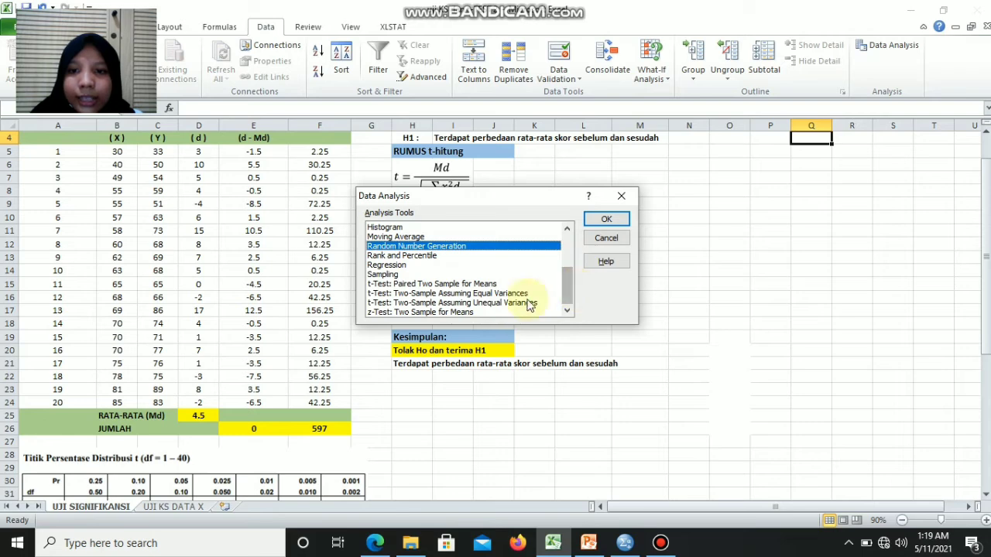
left_click(465, 284)
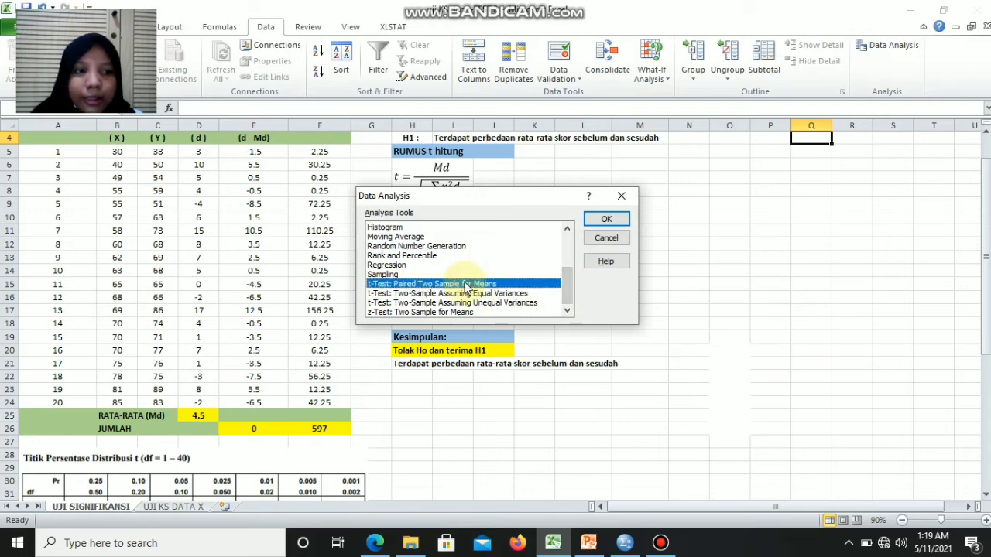
left_click(604, 219)
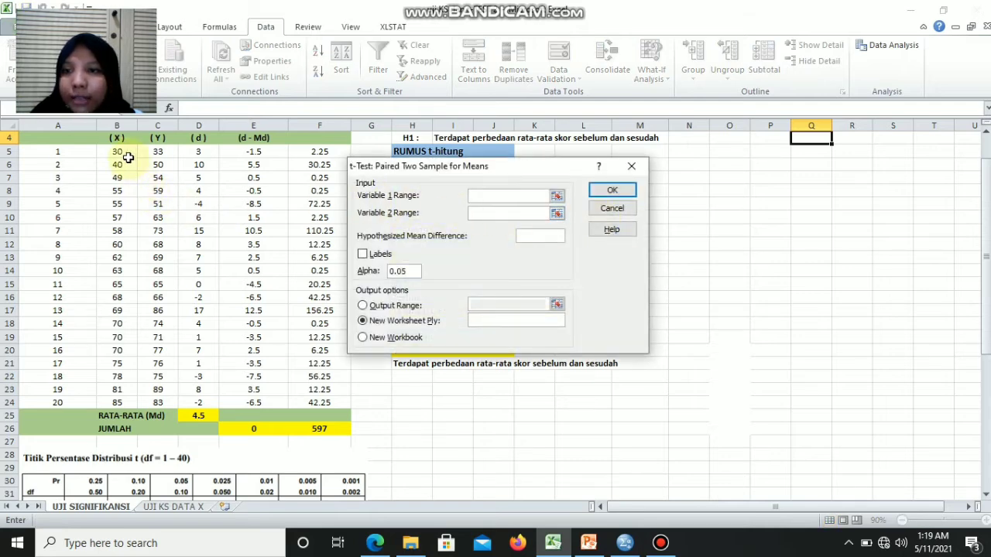
left_click_drag(128, 158, 122, 402)
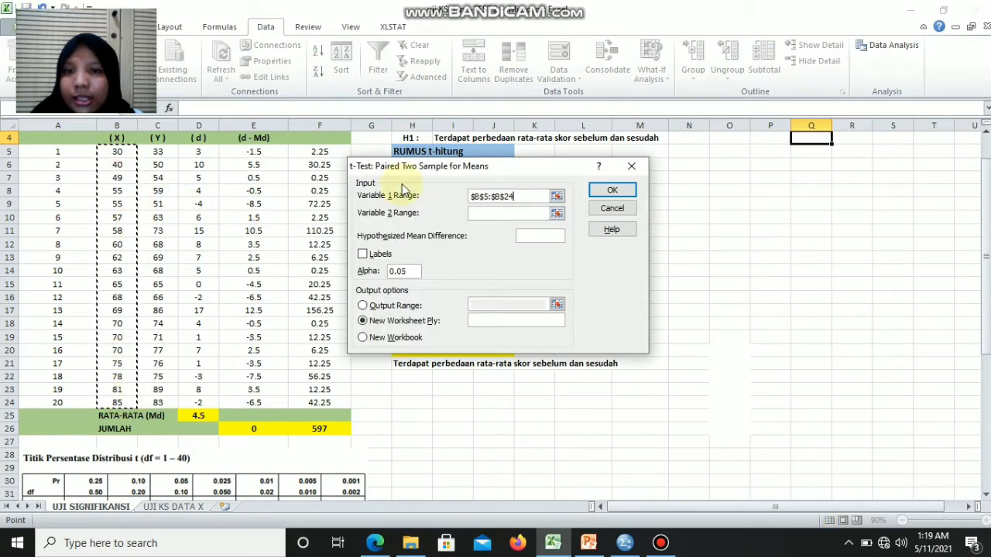
left_click(484, 213)
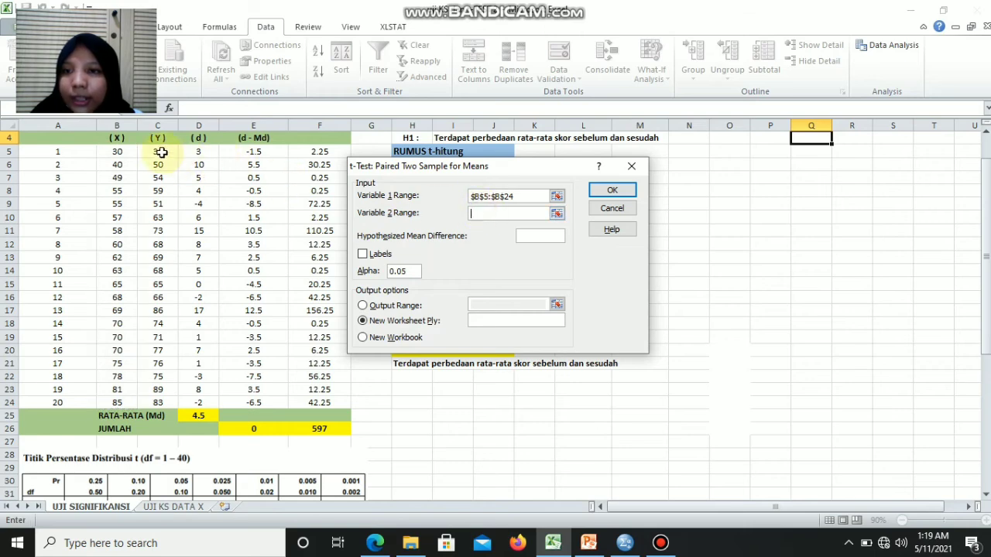
left_click_drag(160, 152, 158, 403)
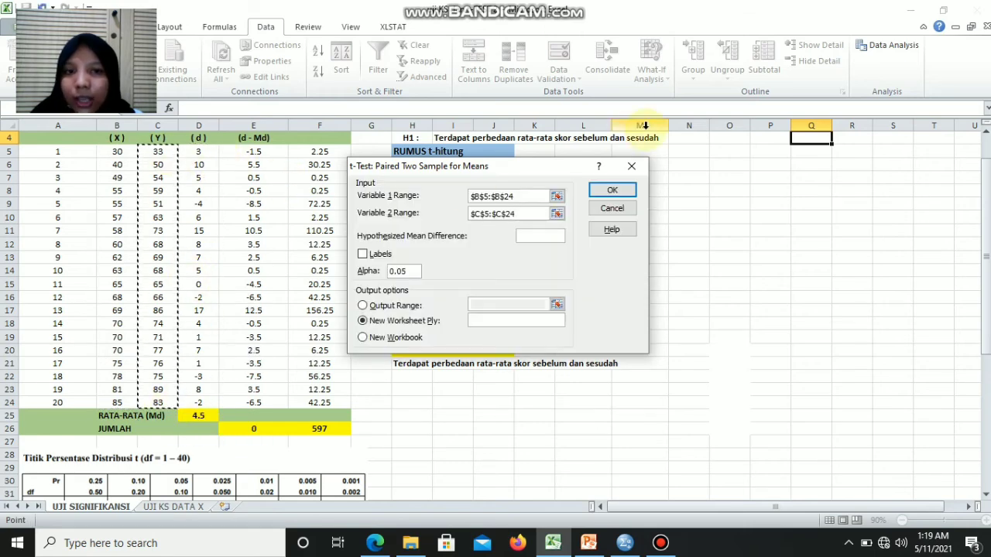
Name the new output worksheet signifikansi and run the paired t-test.
left_click(481, 322)
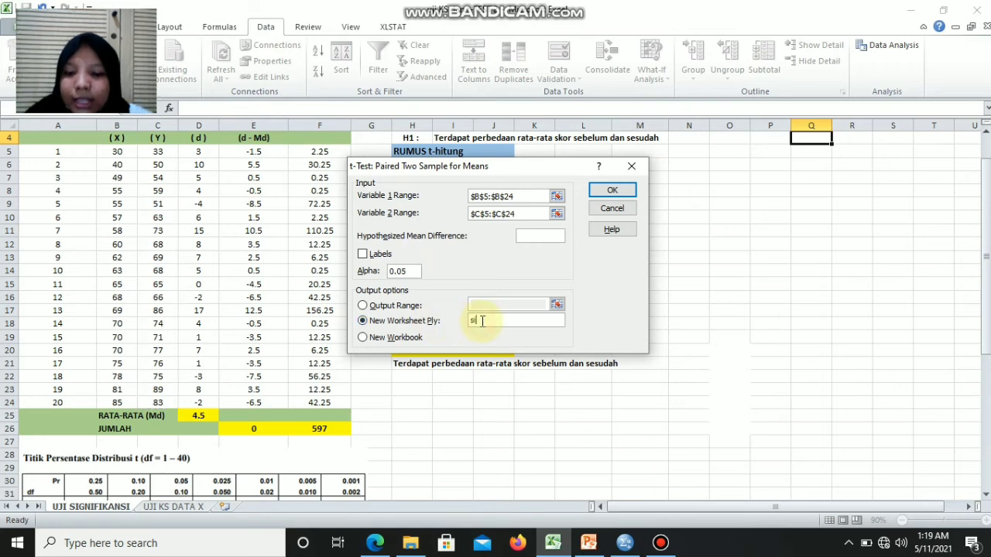
type("signifikans")
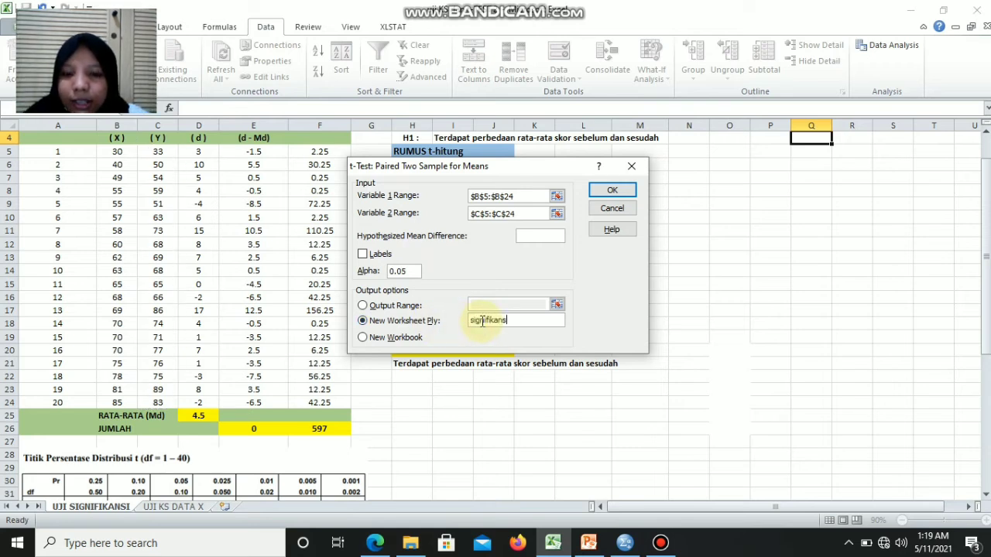
type("i")
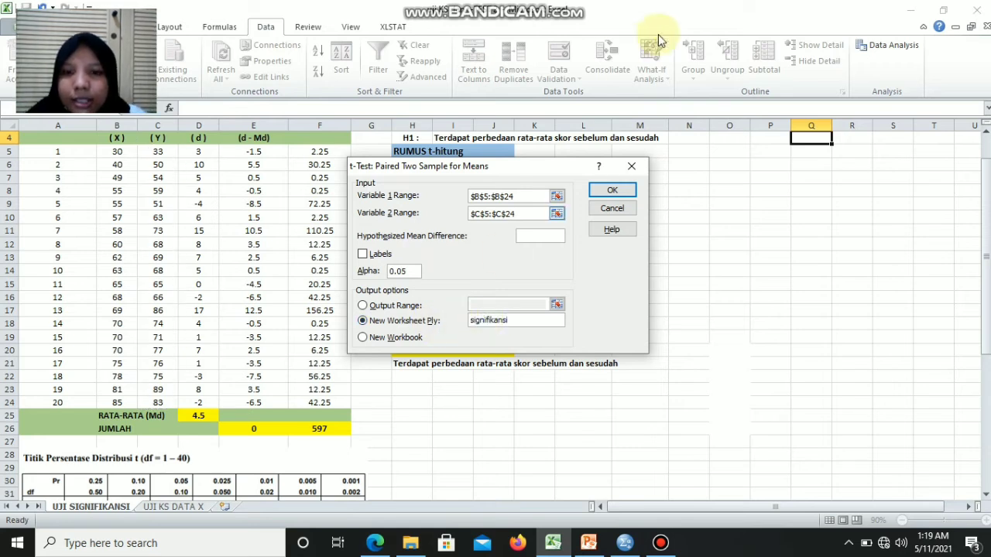
left_click(611, 193)
Copy the t-test results table A1:C14 into the UJI SIGNIFIKANSI sheet starting at M5.
left_click(106, 244)
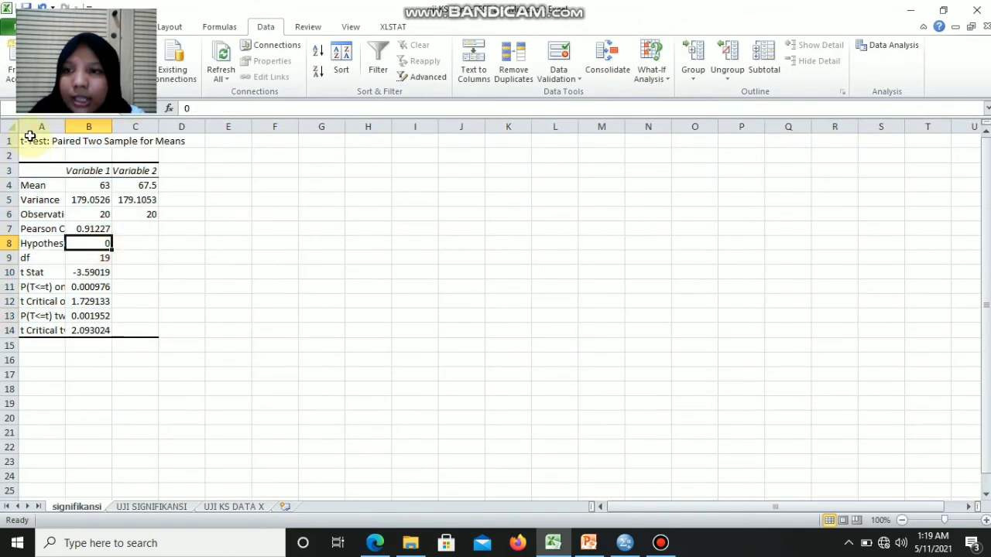
left_click_drag(29, 136, 206, 330)
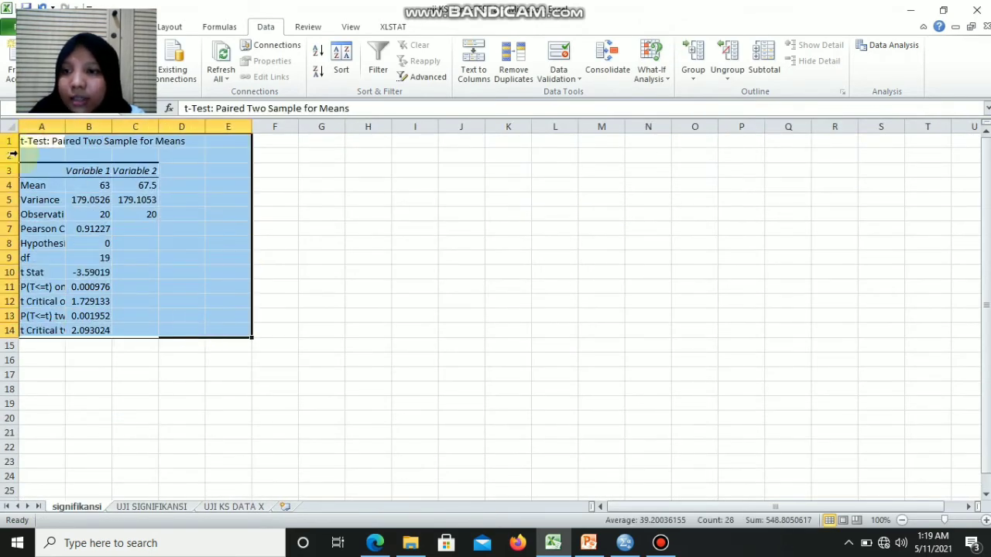
left_click_drag(65, 126, 173, 332)
key("ctrl+c")
left_click(164, 509)
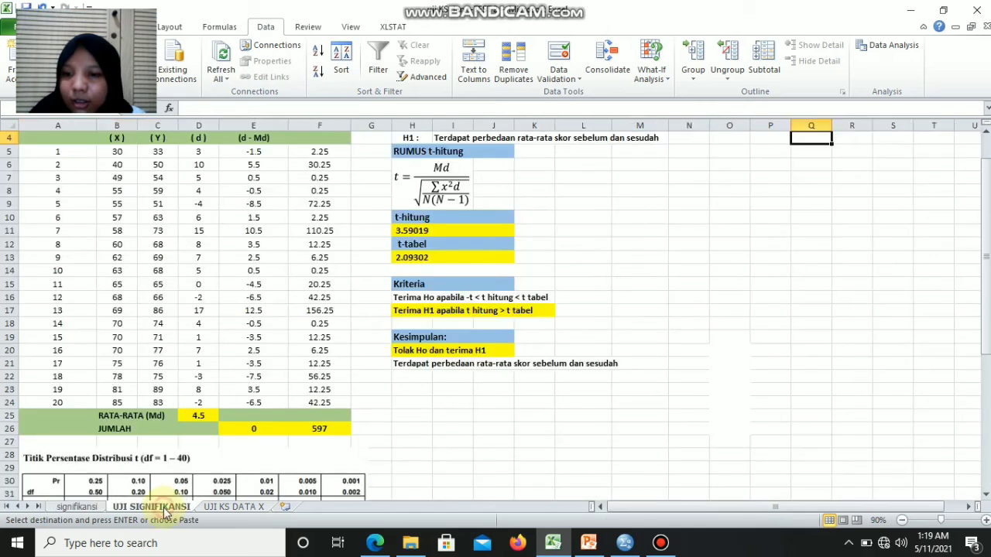
left_click(638, 159)
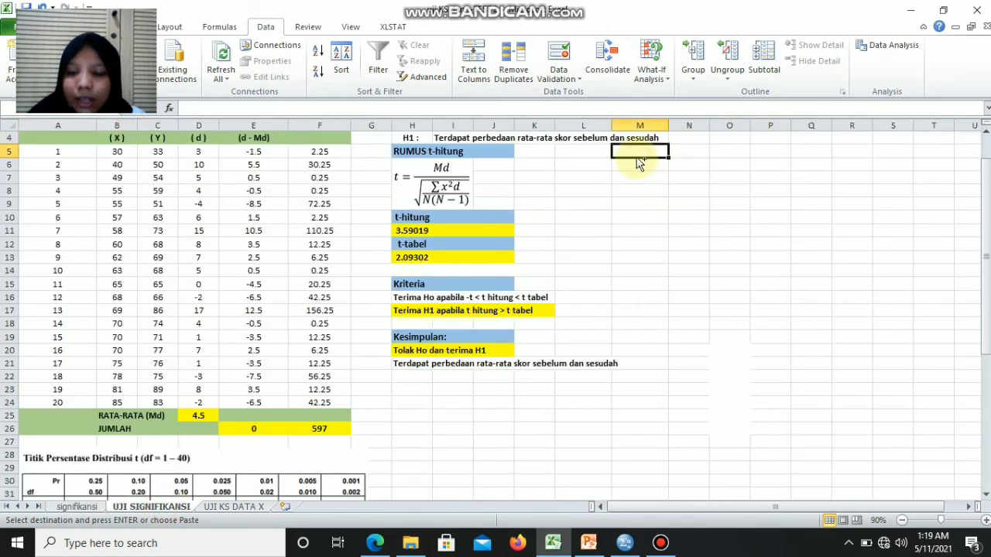
key("ctrl+v")
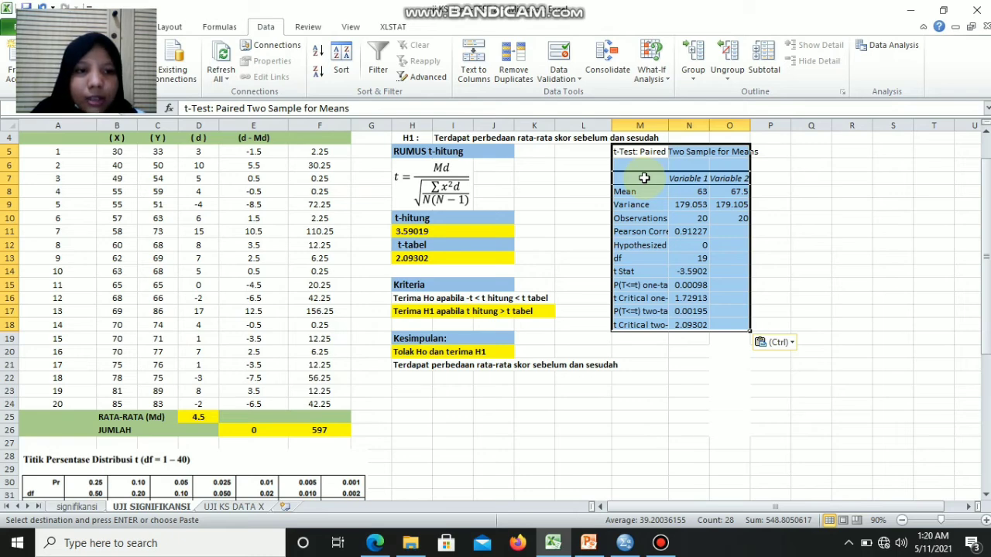
left_click(569, 5)
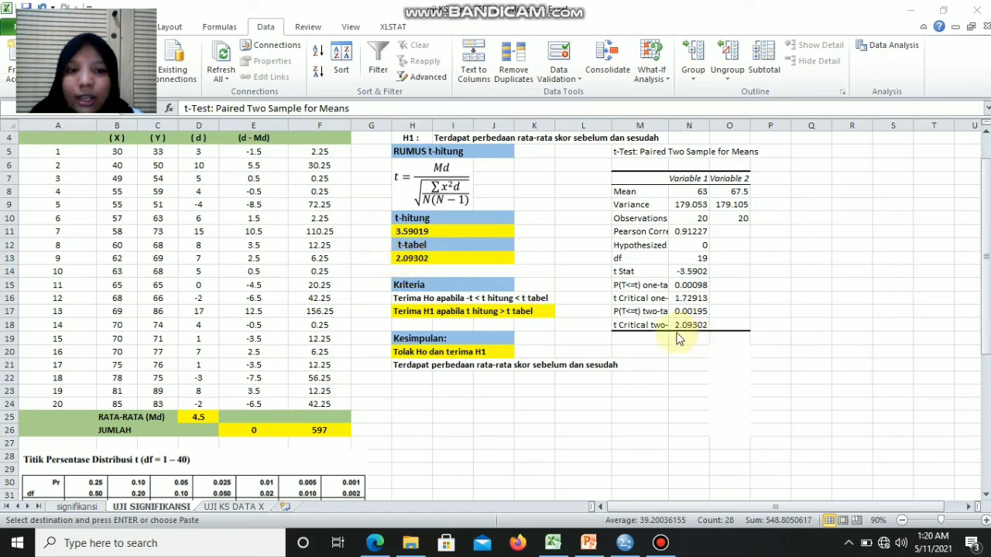
Switch to SPSS Statistics, select the 20 rows of before and after scores, and open the Paired-Samples T Test.
left_click(625, 545)
left_click(221, 249)
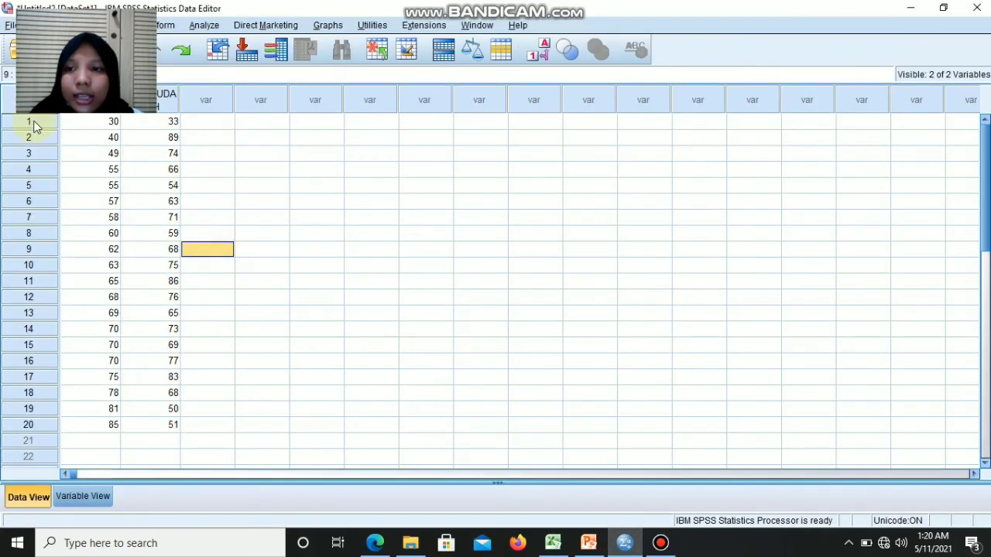
left_click_drag(85, 126, 171, 432)
left_click(206, 25)
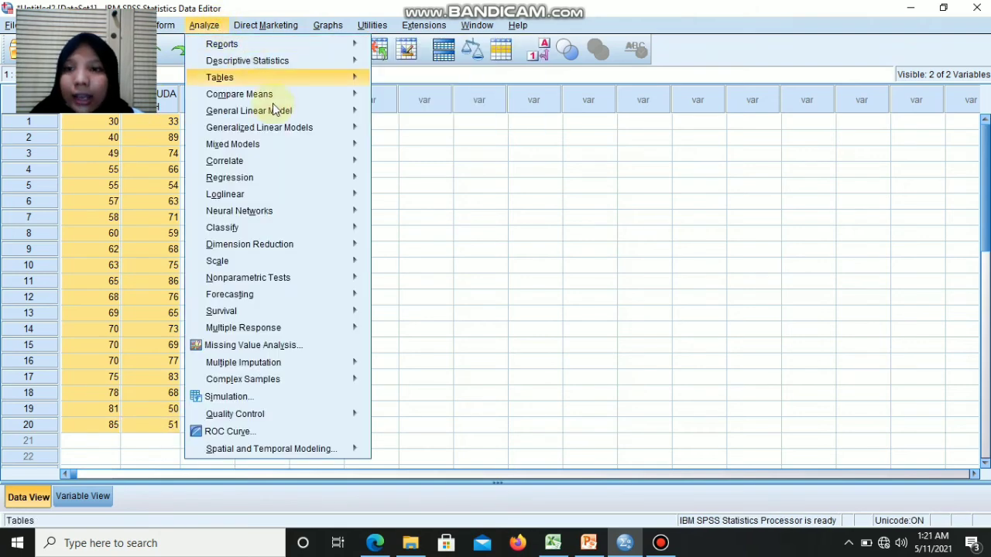
mouse_move(281, 116)
mouse_move(291, 96)
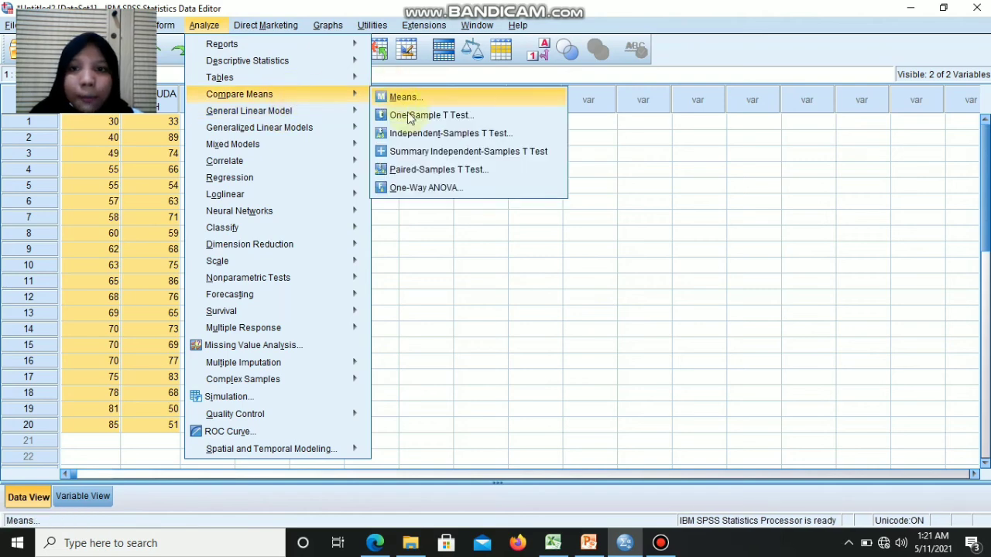
left_click(451, 170)
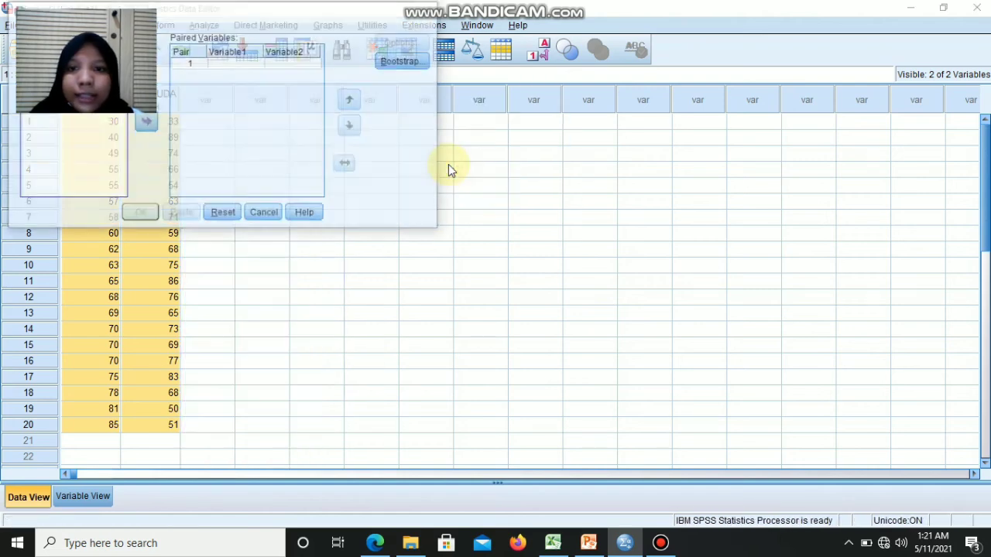
Assign SEBELUM as Variable1 and SESUDAH as Variable2 of pair 1 and run the test.
left_click(145, 121)
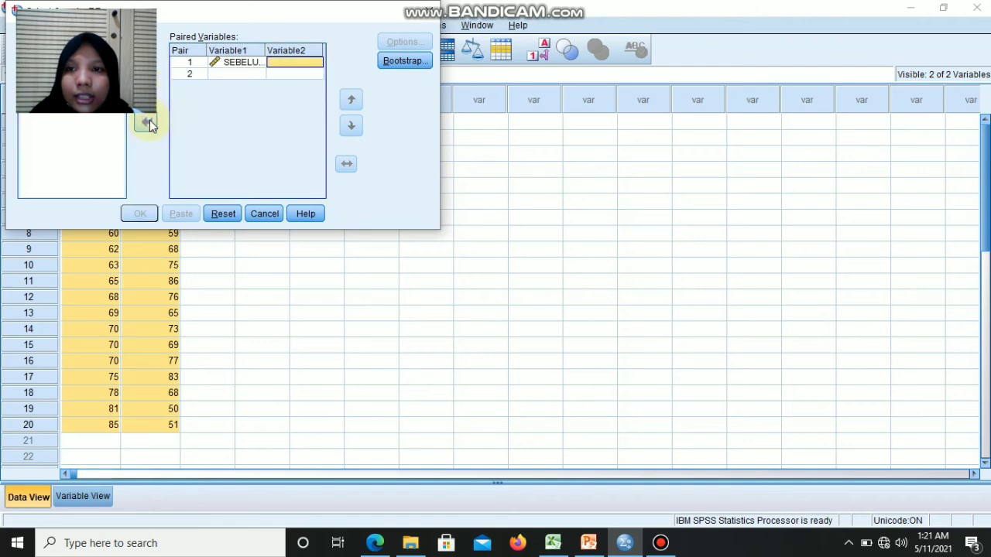
left_click(24, 57)
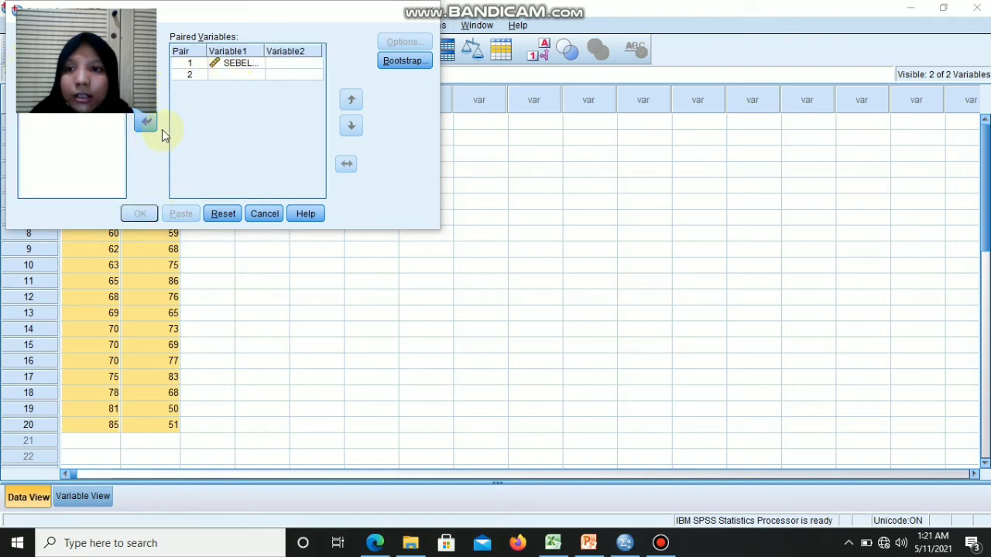
left_click(148, 126)
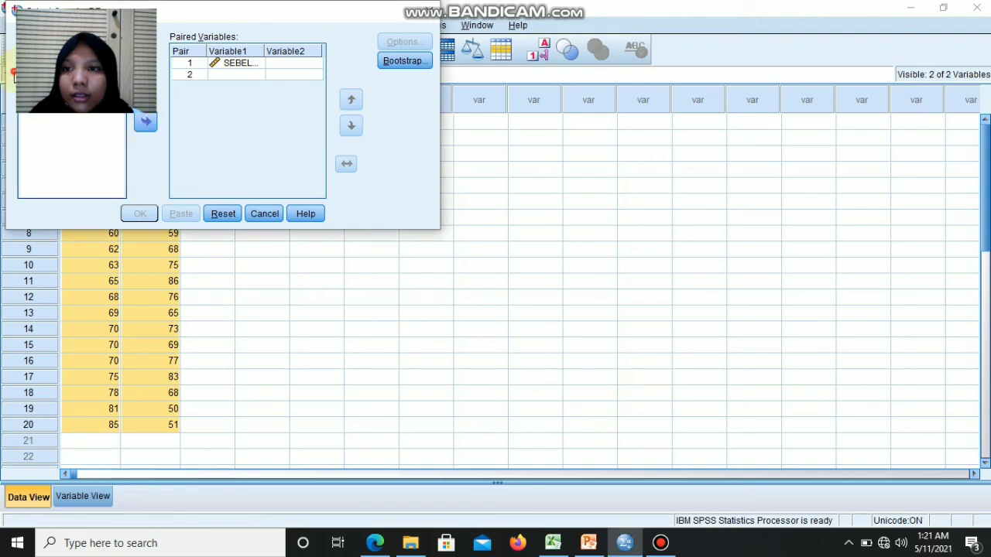
left_click(146, 121)
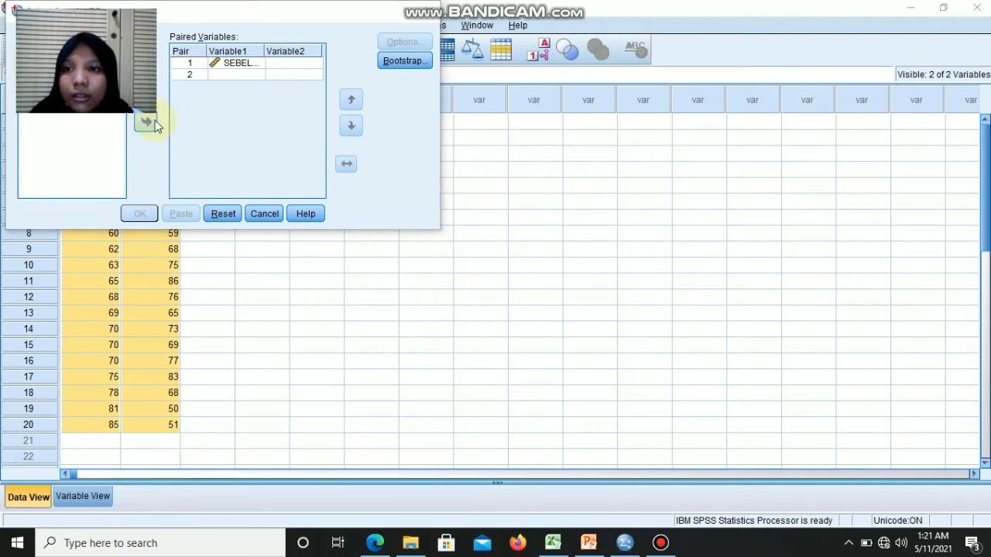
left_click(220, 143)
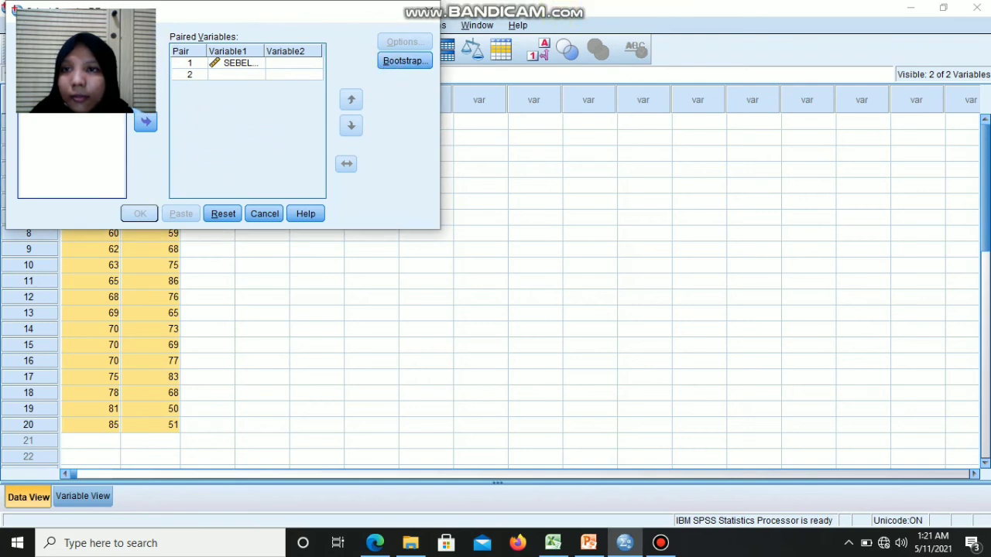
left_click(230, 75)
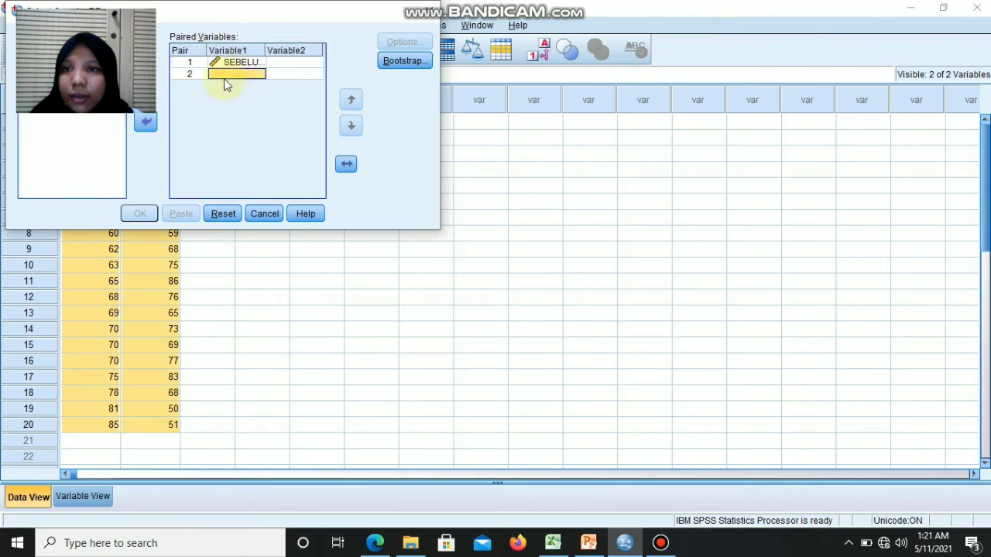
left_click(74, 62)
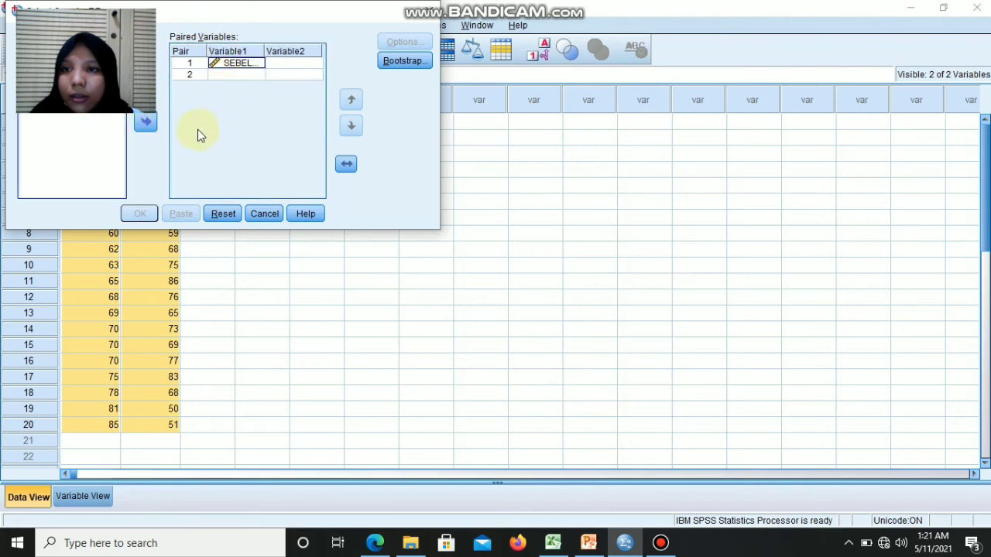
left_click(144, 122)
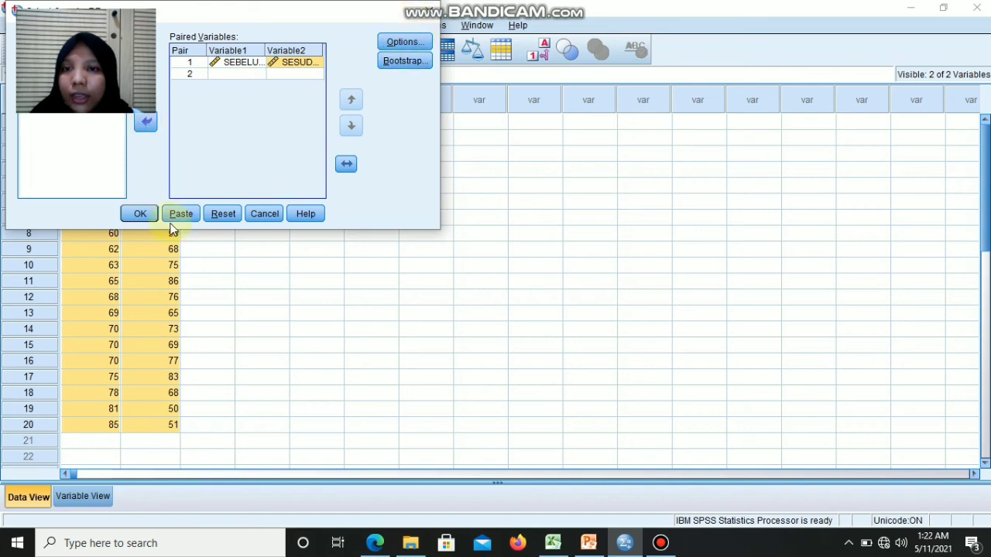
left_click(147, 216)
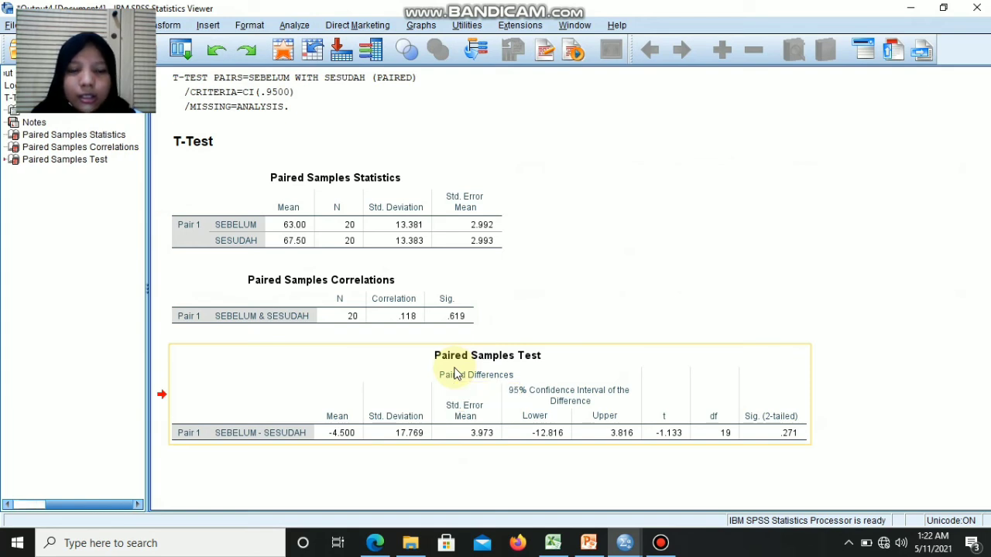
Examine the Paired Samples Test output through its t, df and Sig. (2-tailed) columns, with the viewer window placed over the Excel sheet.
left_click(214, 397)
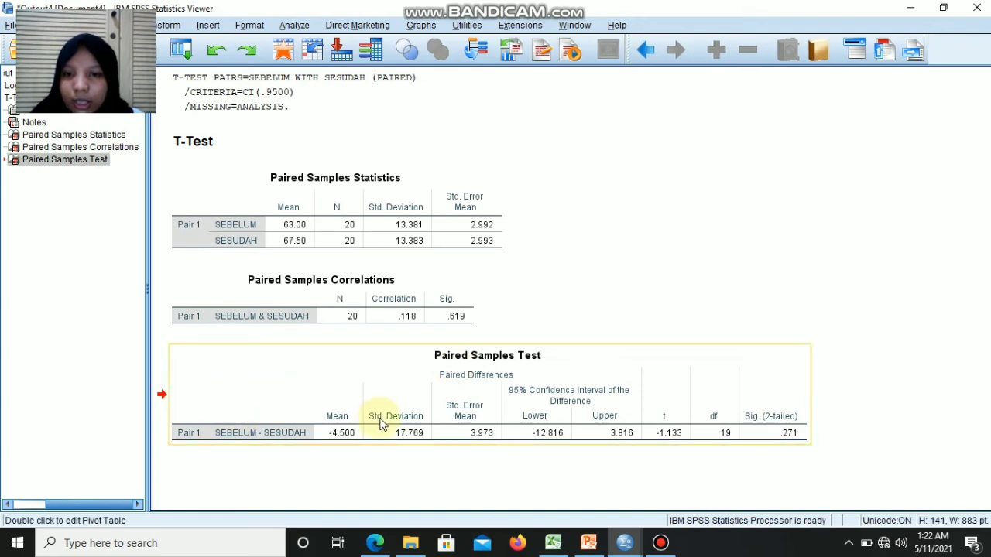
left_click(943, 7)
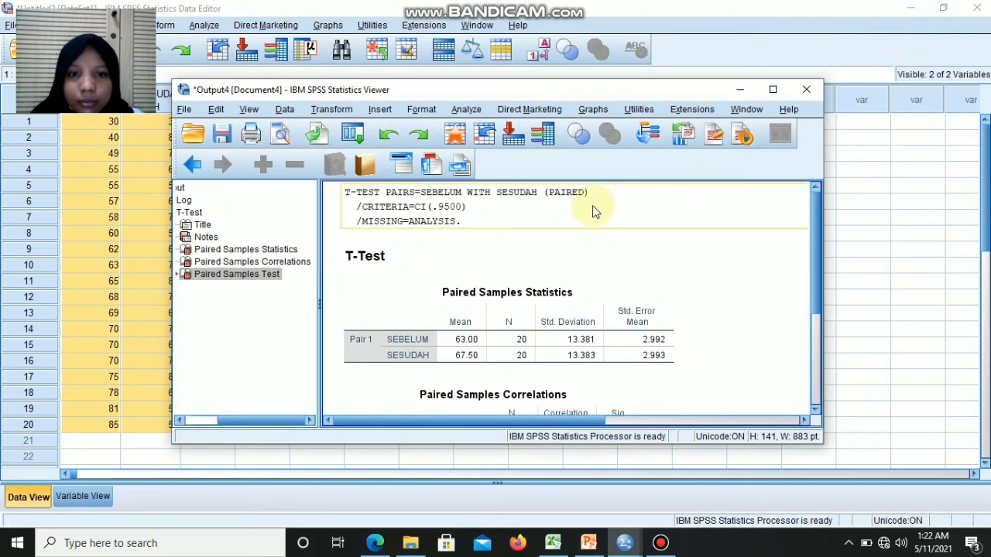
left_click_drag(819, 243, 817, 357)
left_click(553, 542)
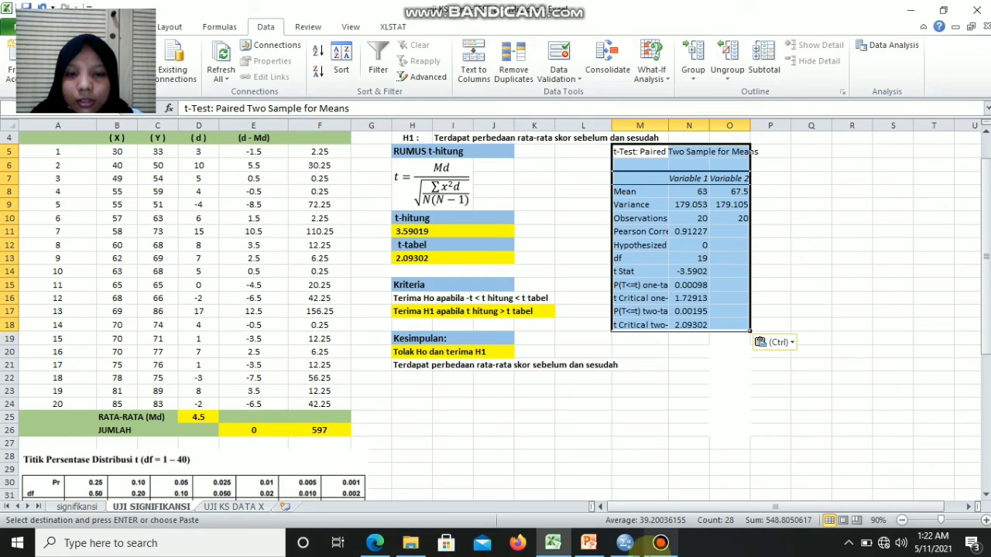
left_click(633, 545)
left_click(667, 496)
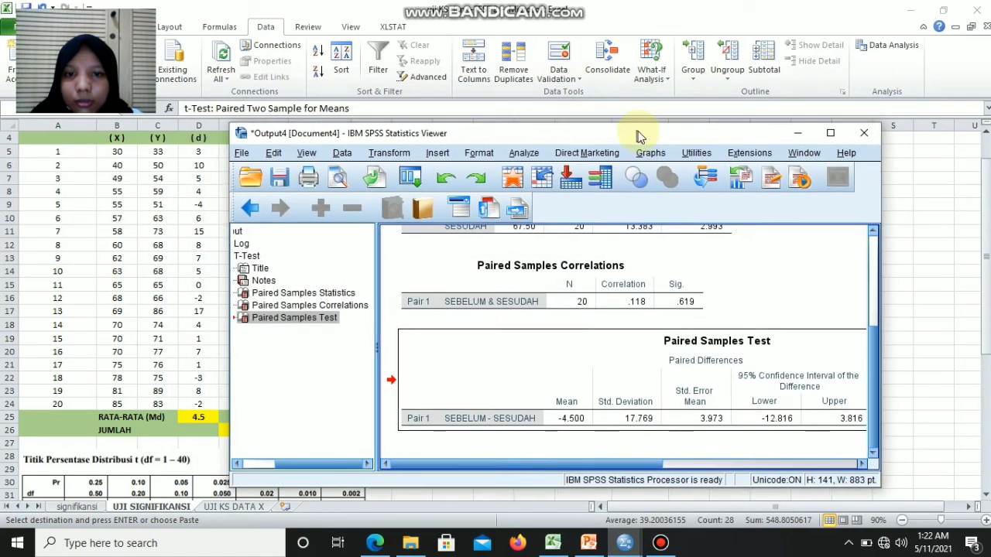
left_click_drag(638, 136, 618, 89)
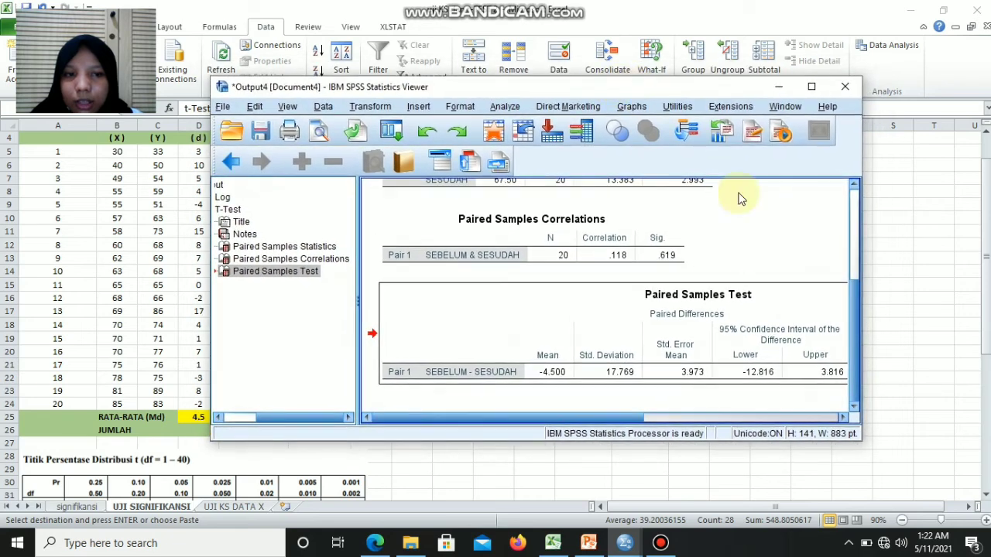
left_click_drag(630, 416, 731, 415)
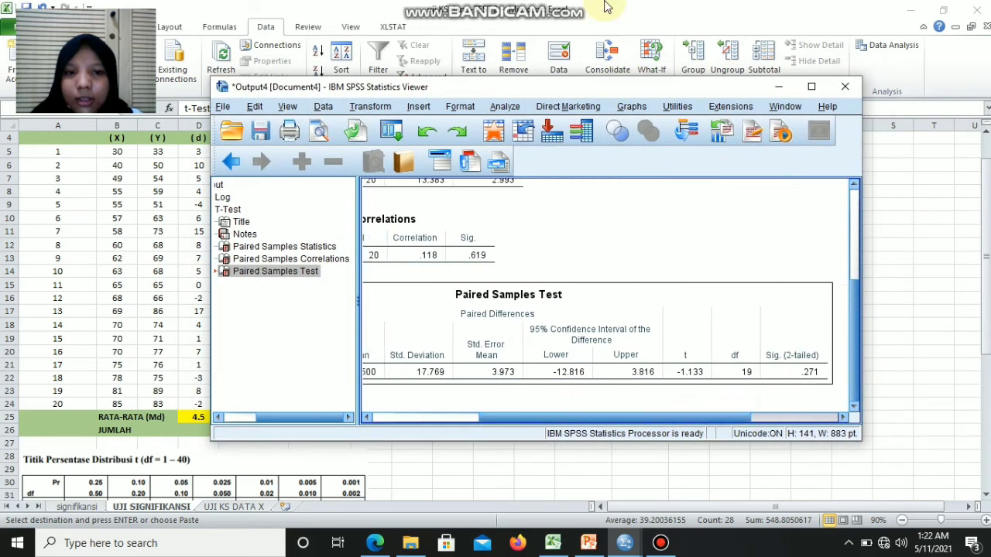
Review the Paired Samples Test output, then switch to Excel and compare it with the t-test table and Kesimpulan on the UJI SIGNIFIKANSI sheet.
left_click(662, 298)
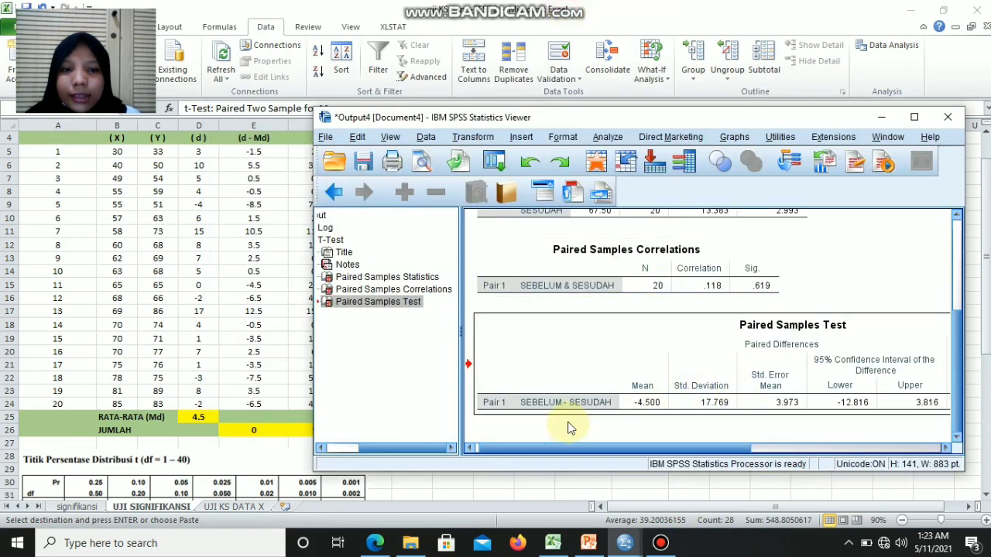
left_click_drag(708, 447, 790, 447)
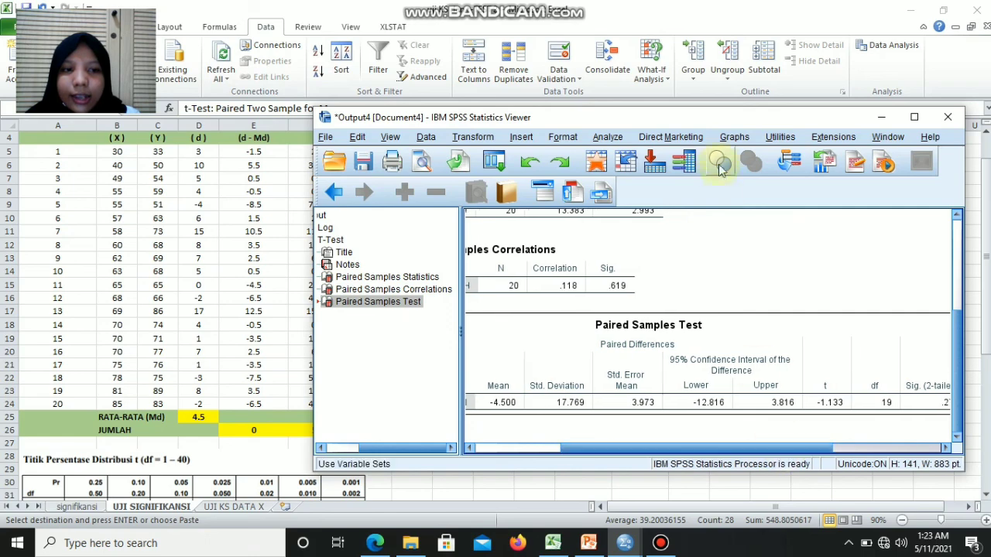
left_click_drag(709, 109, 688, 413)
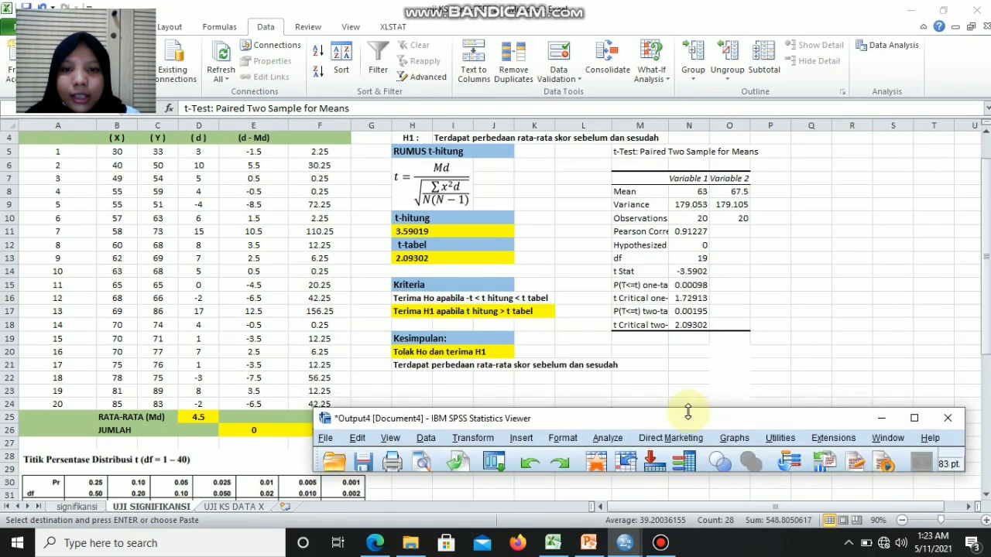
left_click(403, 354)
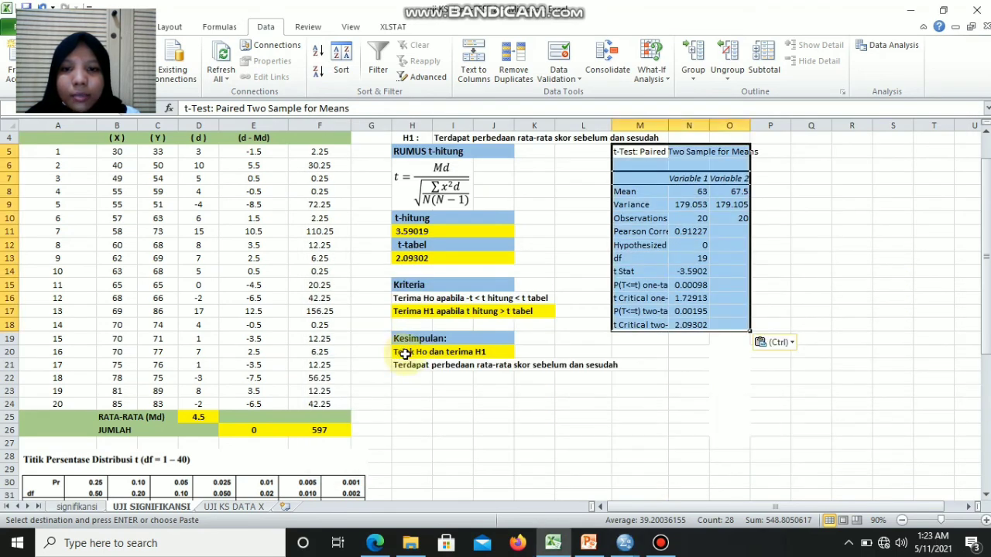
left_click(401, 353)
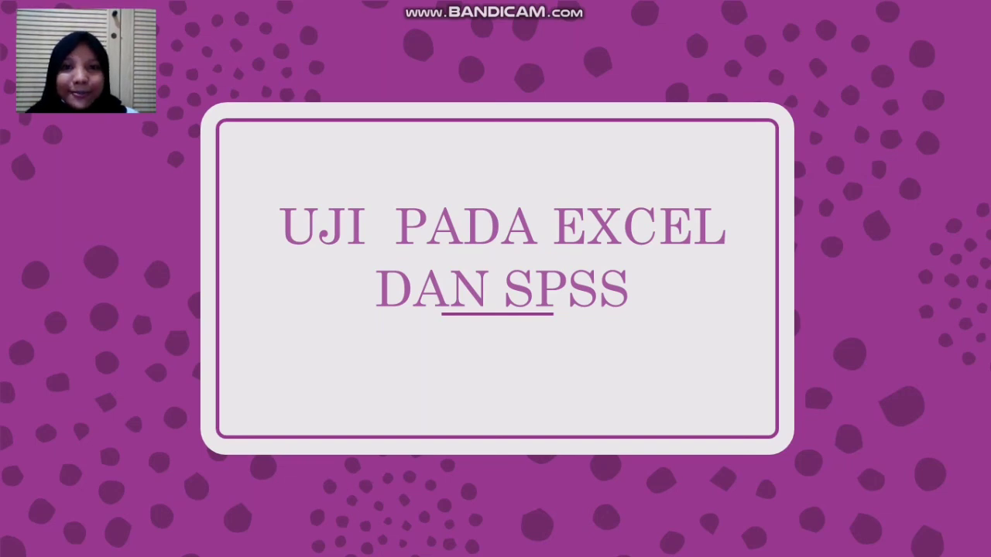
left_click(568, 6)
mouse_move(567, 6)
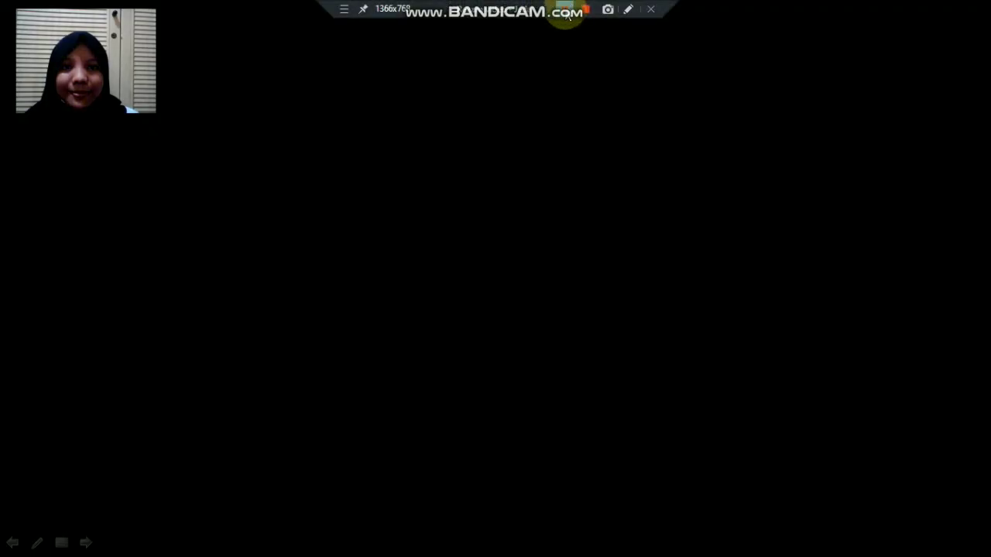